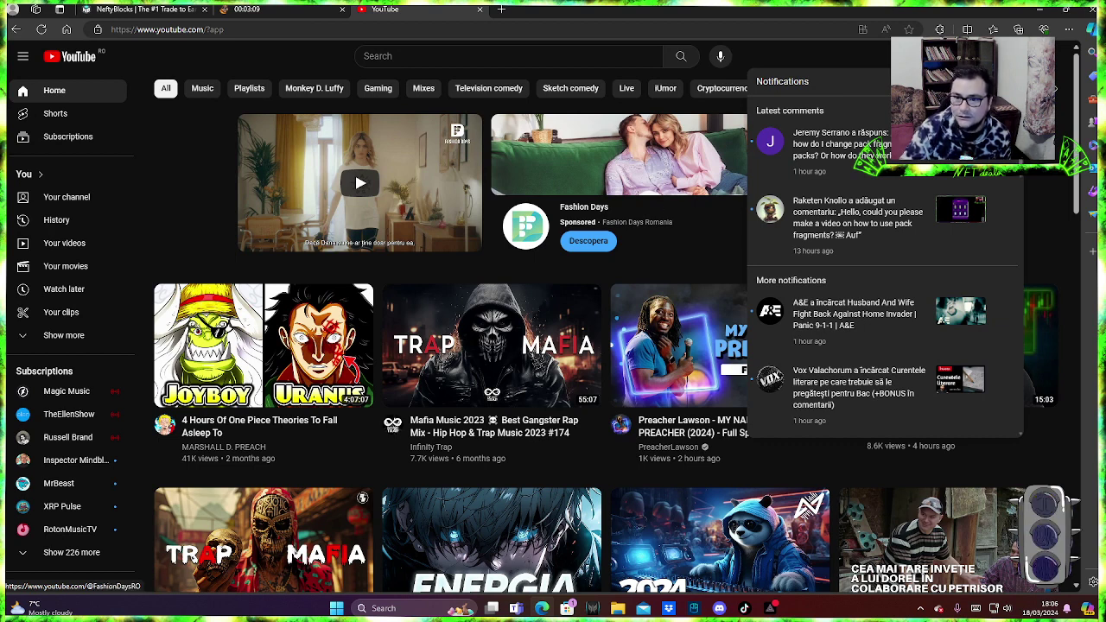
# Dismiss the YouTube notifications, switch to the Wombat Dungeon Master game and open the wombat's equipment page
pyautogui.click(180, 222)
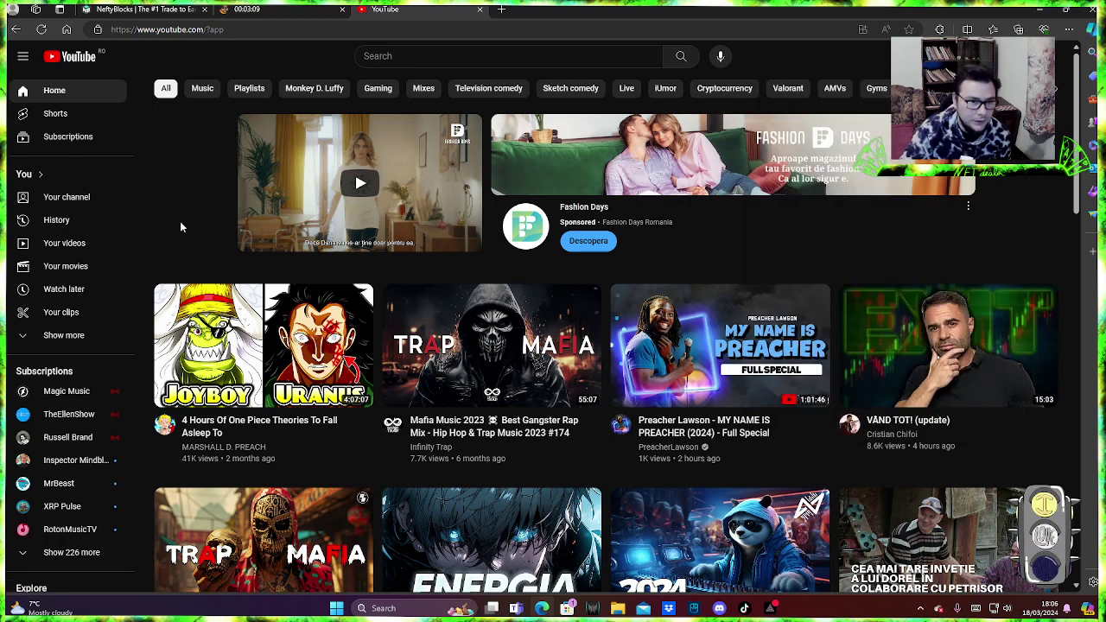
pyautogui.click(242, 10)
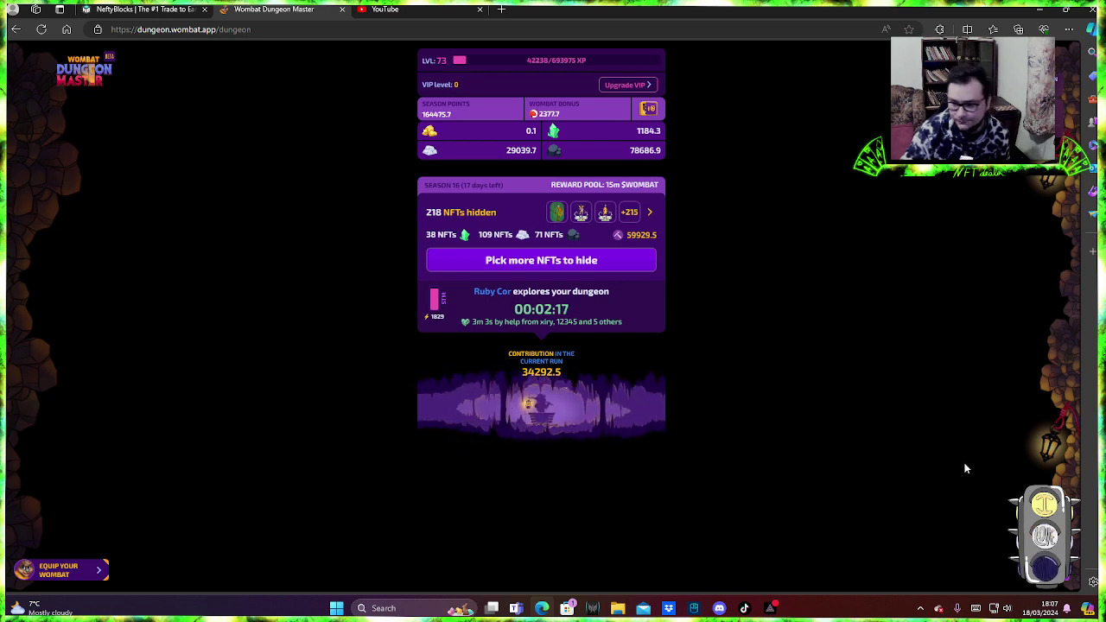
pyautogui.click(1042, 527)
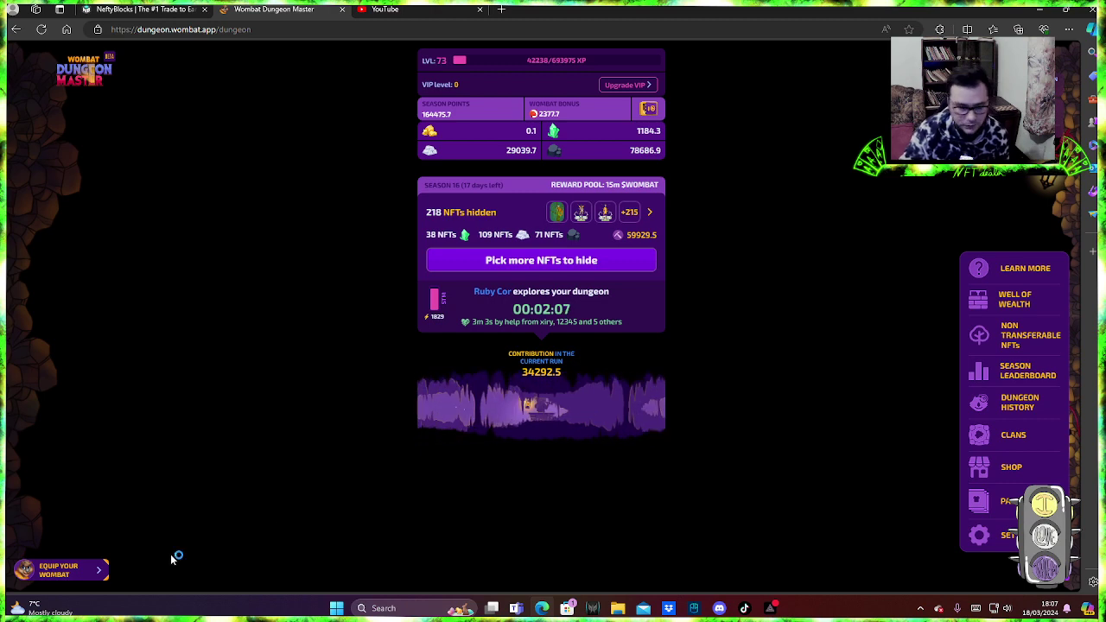
pyautogui.click(59, 572)
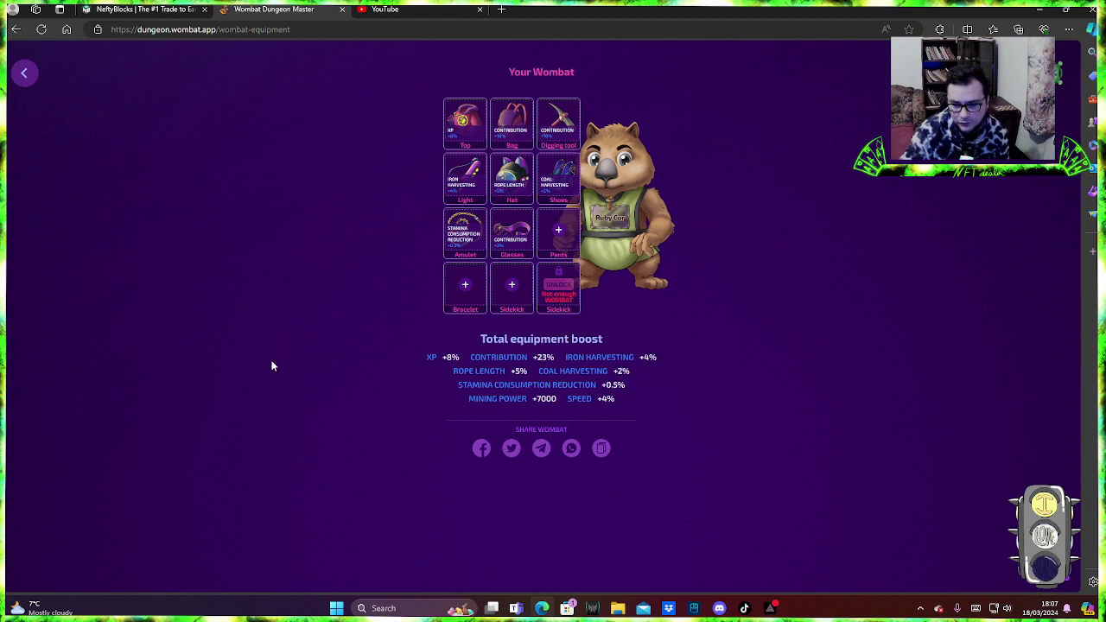
# Go back to the dungeon, reopen the wombat's equipment page and open the Upgrade Items site
pyautogui.moveTo(1076, 516)
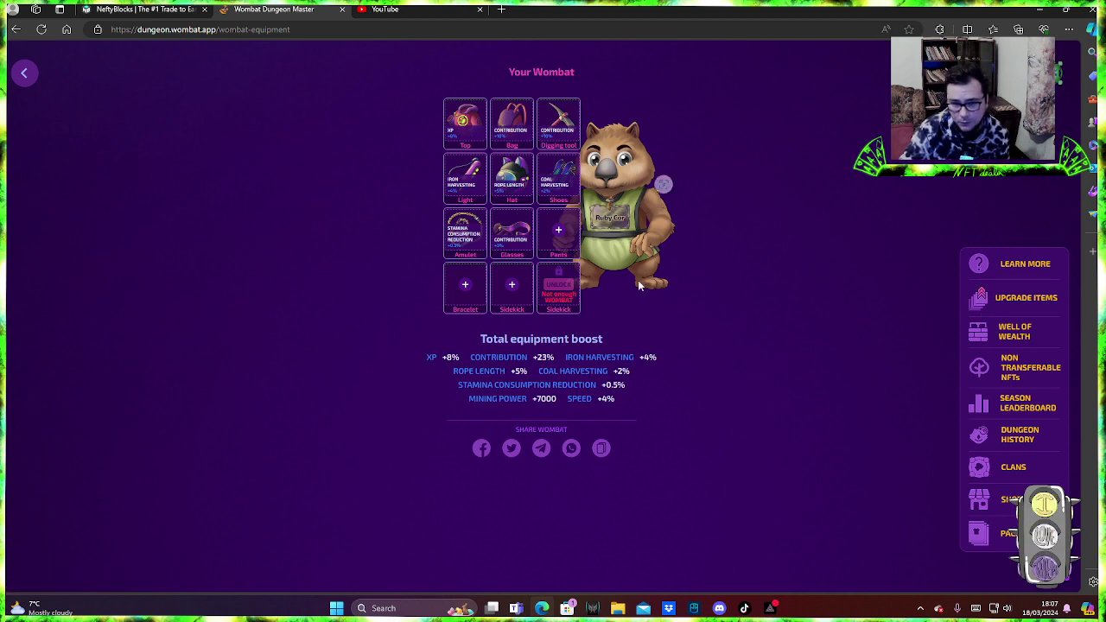
pyautogui.click(26, 76)
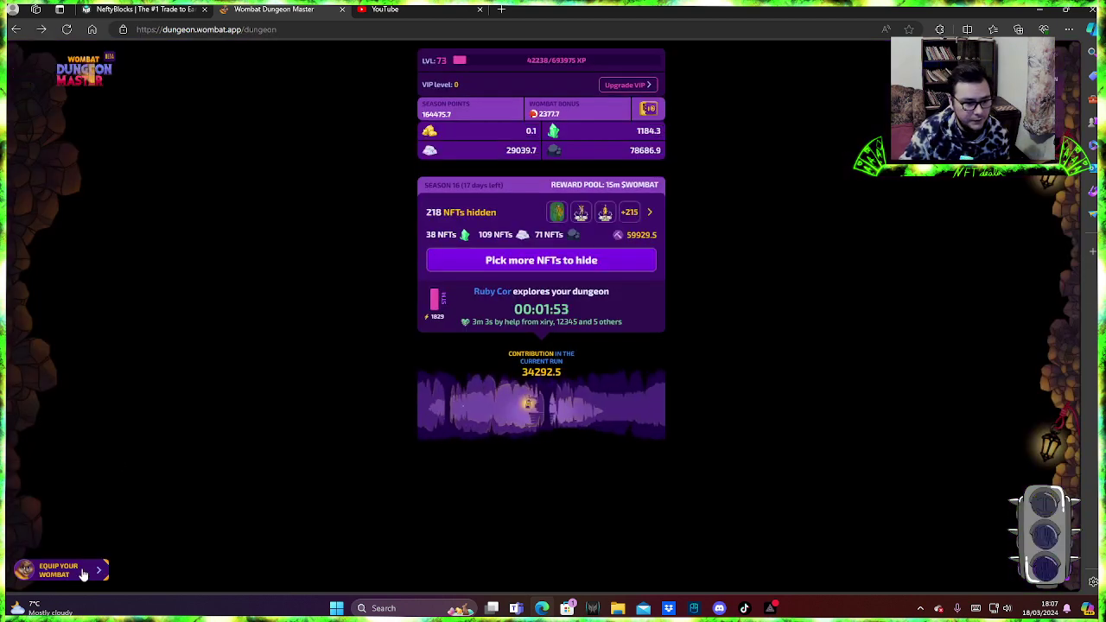
pyautogui.click(39, 584)
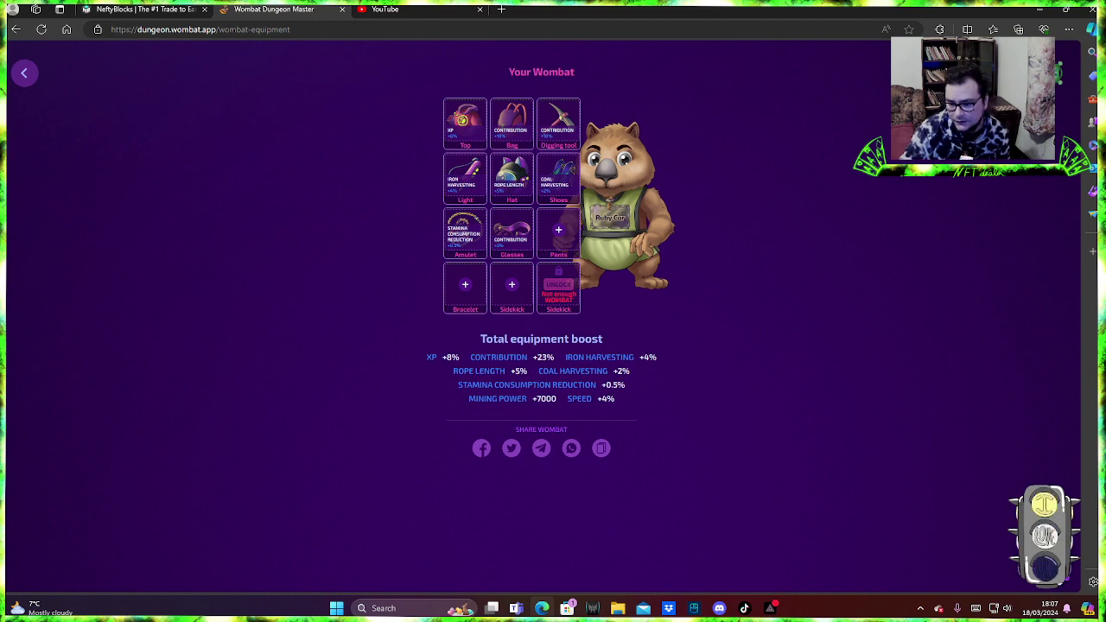
pyautogui.click(1046, 566)
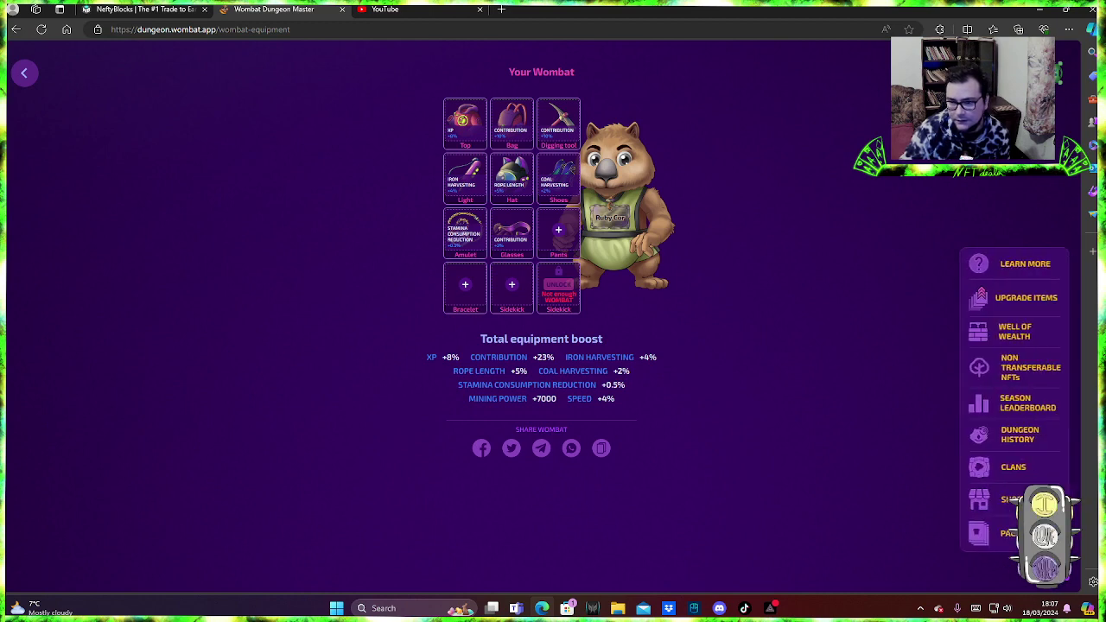
pyautogui.click(1013, 308)
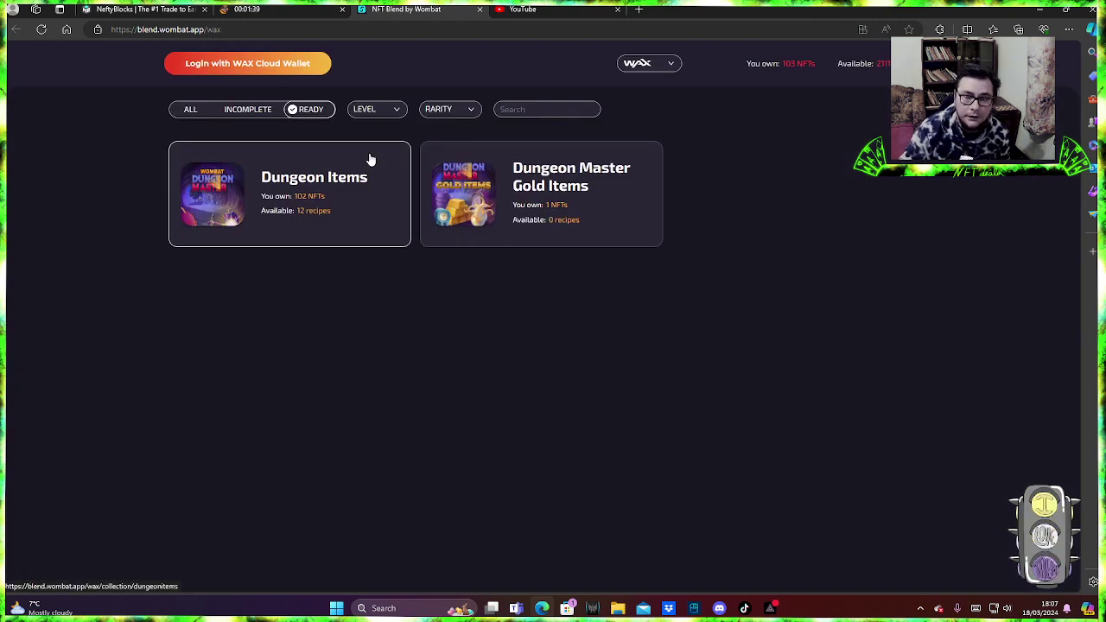
# Switch the blending site from WAX to EOS and show all collections
pyautogui.click(674, 68)
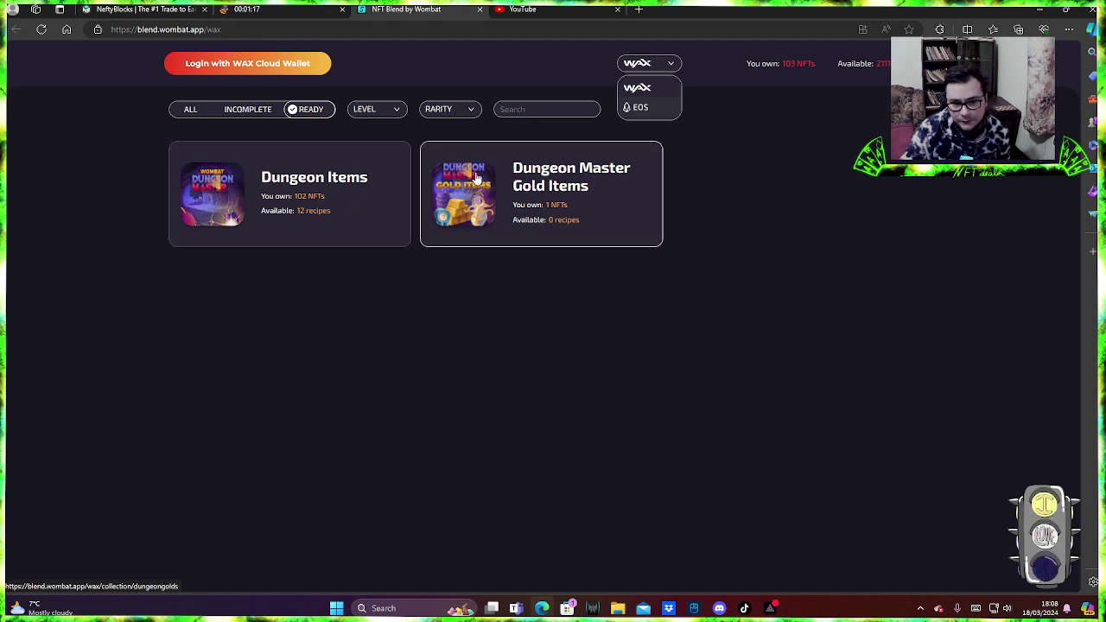
pyautogui.click(648, 111)
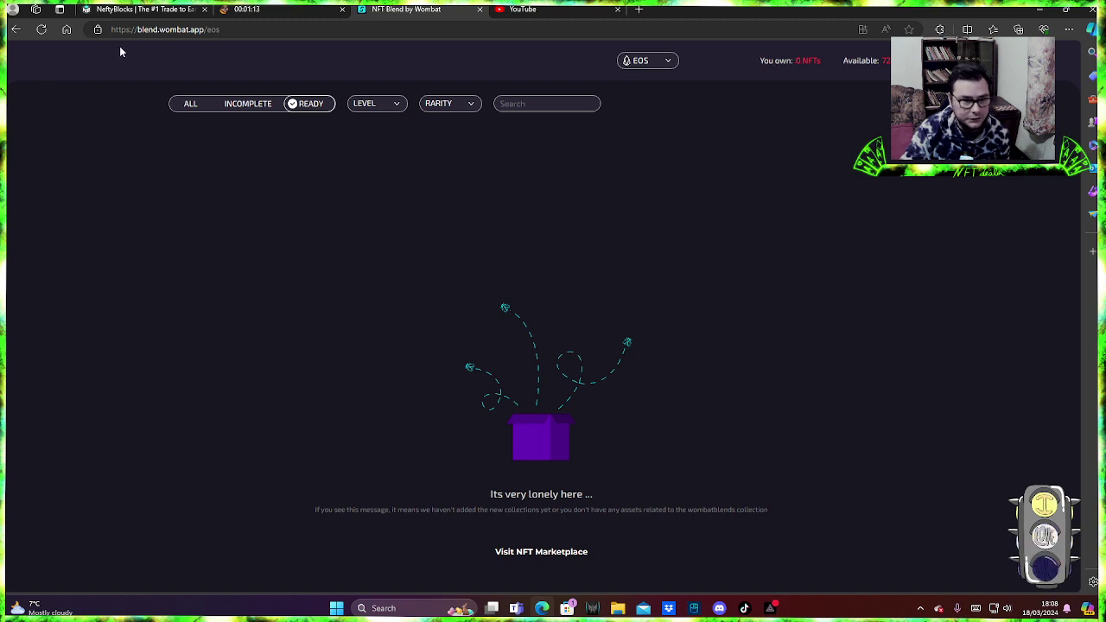
pyautogui.click(187, 101)
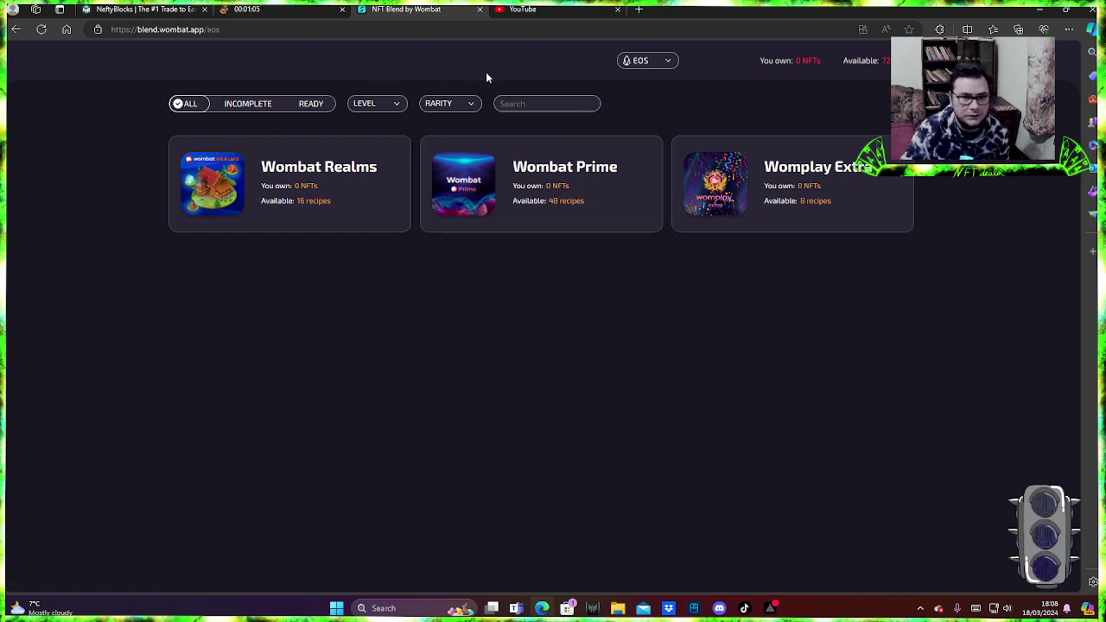
# Open the Wombat Prime collection and examine its Medal, Monolith, Monument, Scramble and Trophy recipes
pyautogui.click(598, 156)
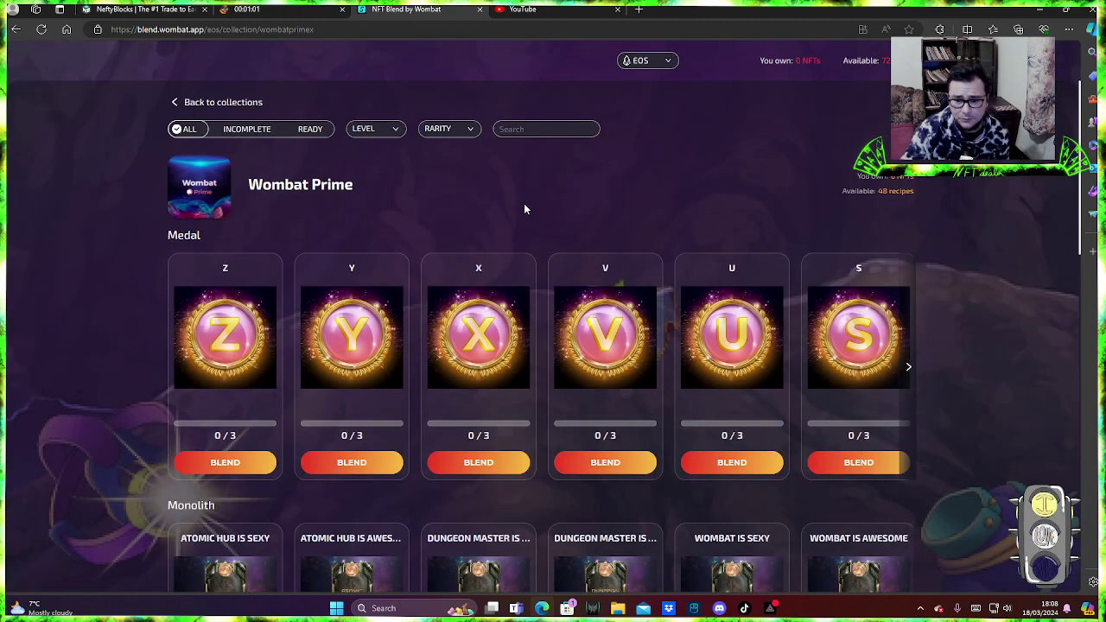
pyautogui.scroll(-4, 524, 210)
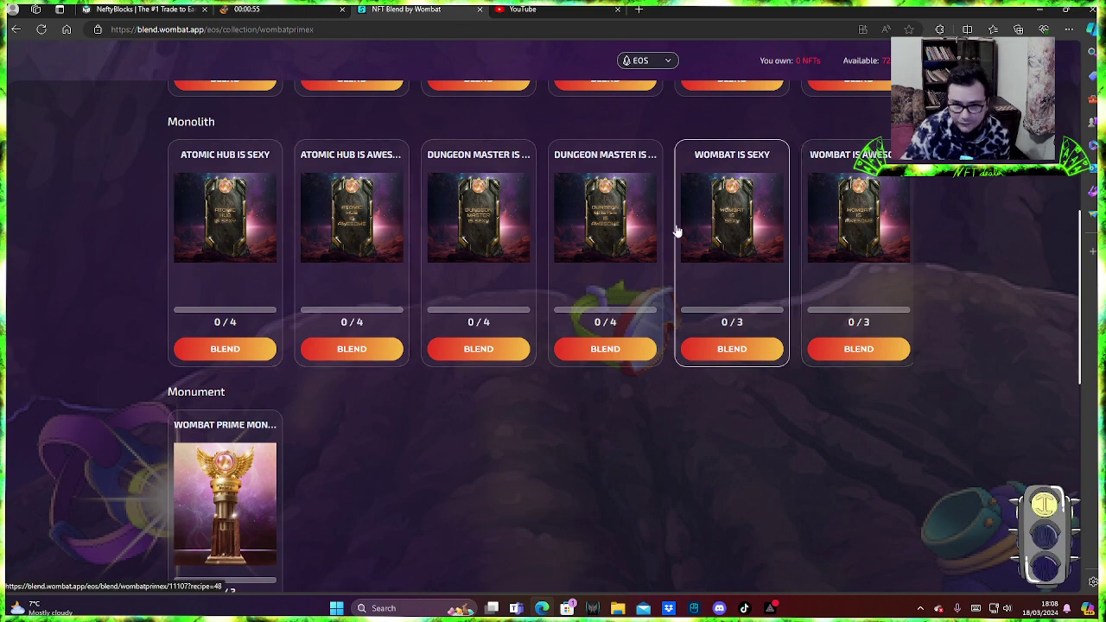
pyautogui.scroll(-3, 677, 231)
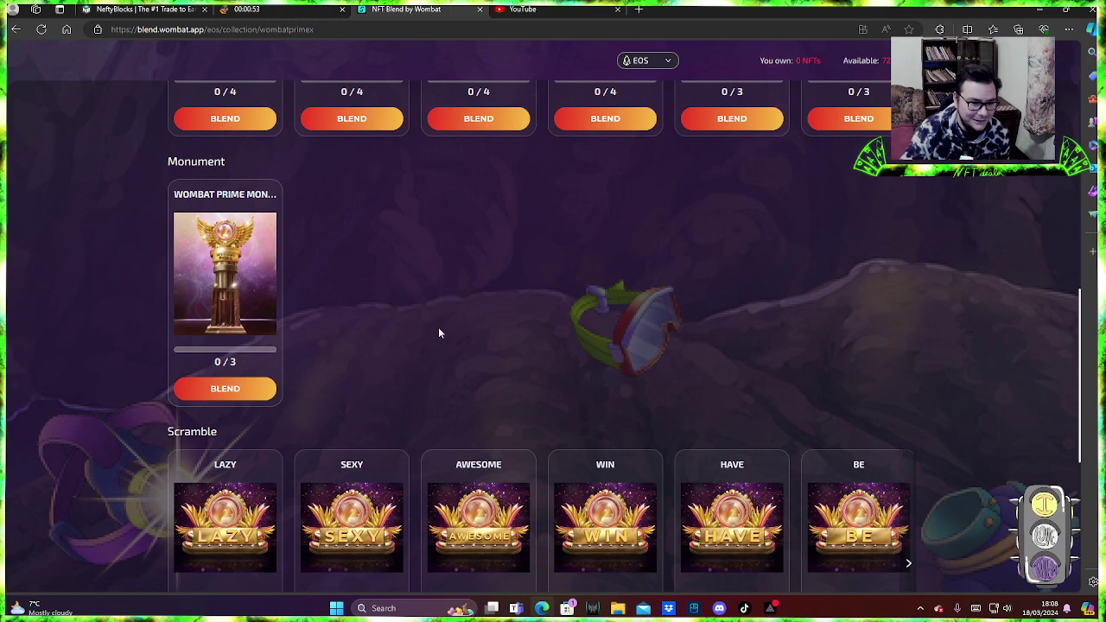
pyautogui.scroll(-2, 438, 333)
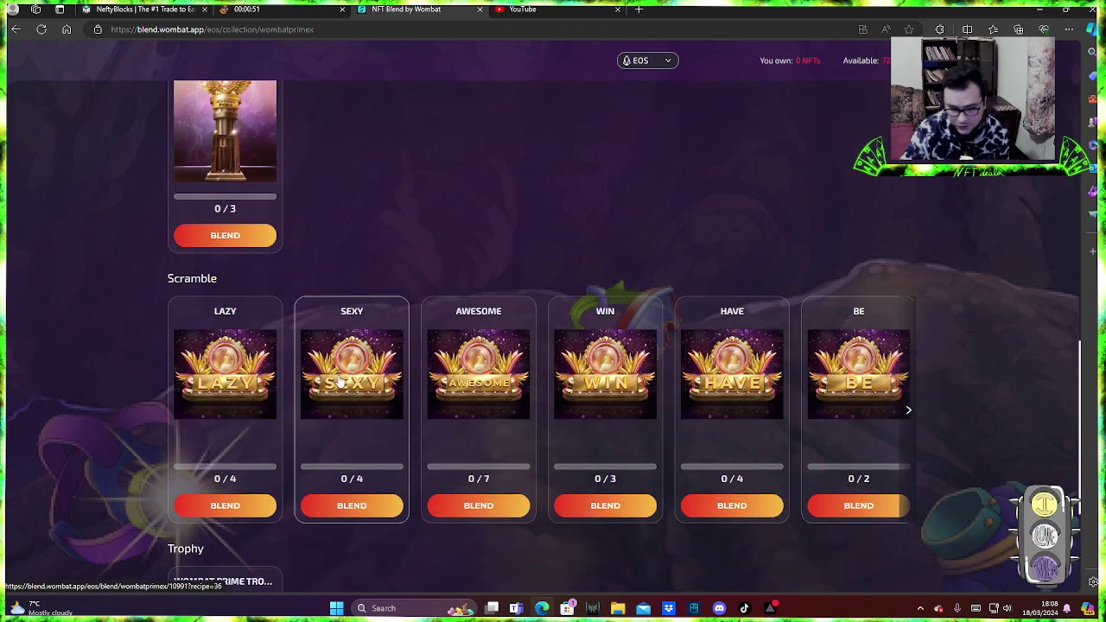
pyautogui.scroll(-3, 341, 382)
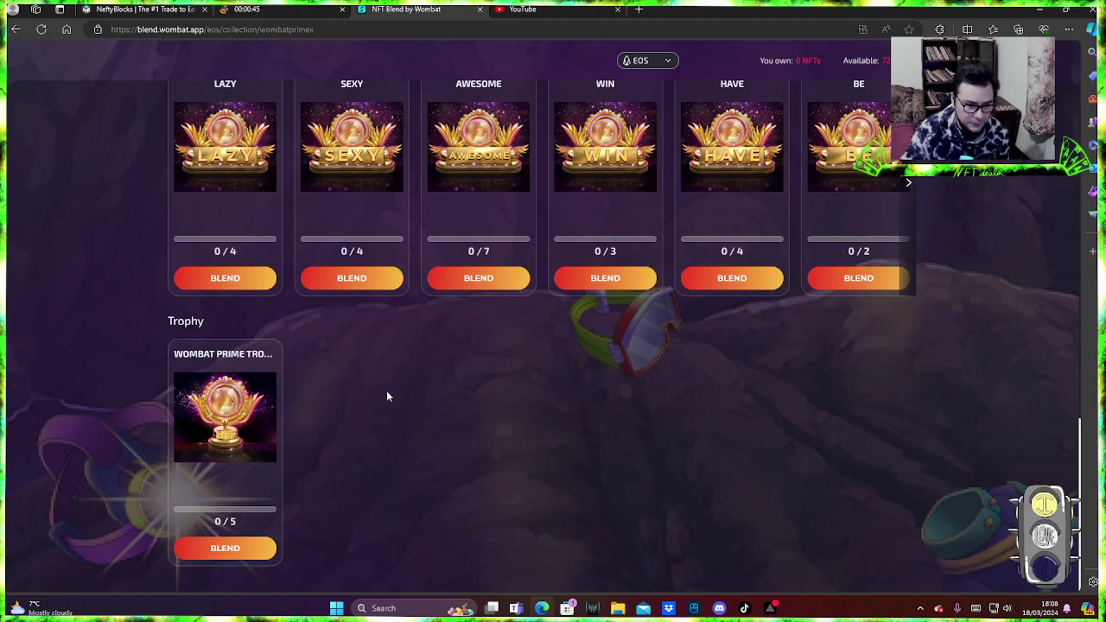
pyautogui.scroll(15, 386, 396)
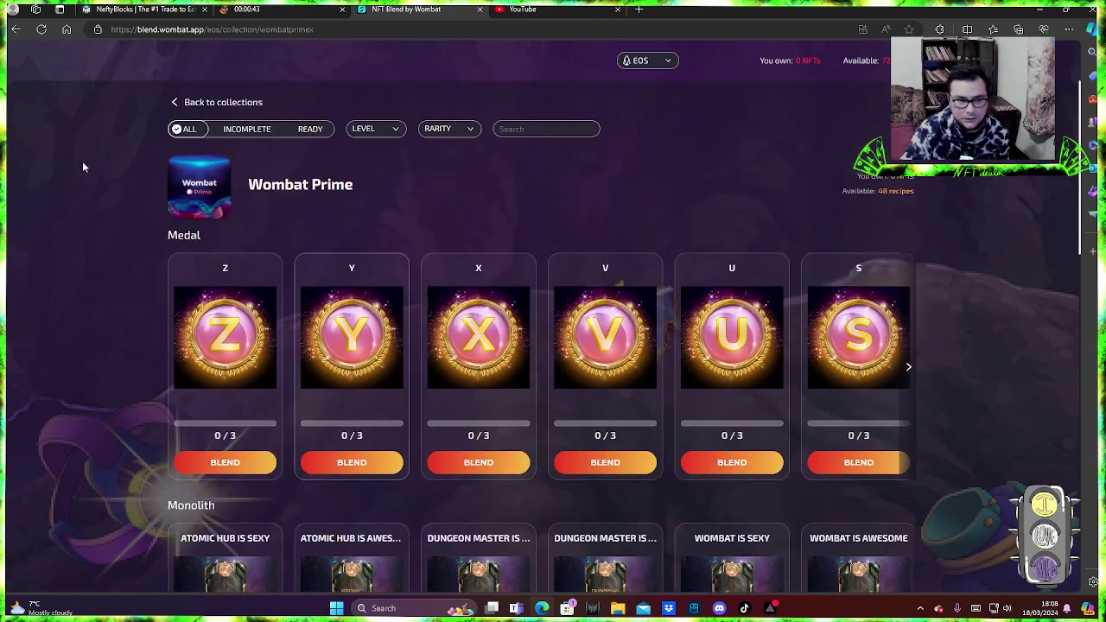
# Open the Womplay Extra collection, look through all its Wombatium recipes and return to the collections overview
pyautogui.click(16, 29)
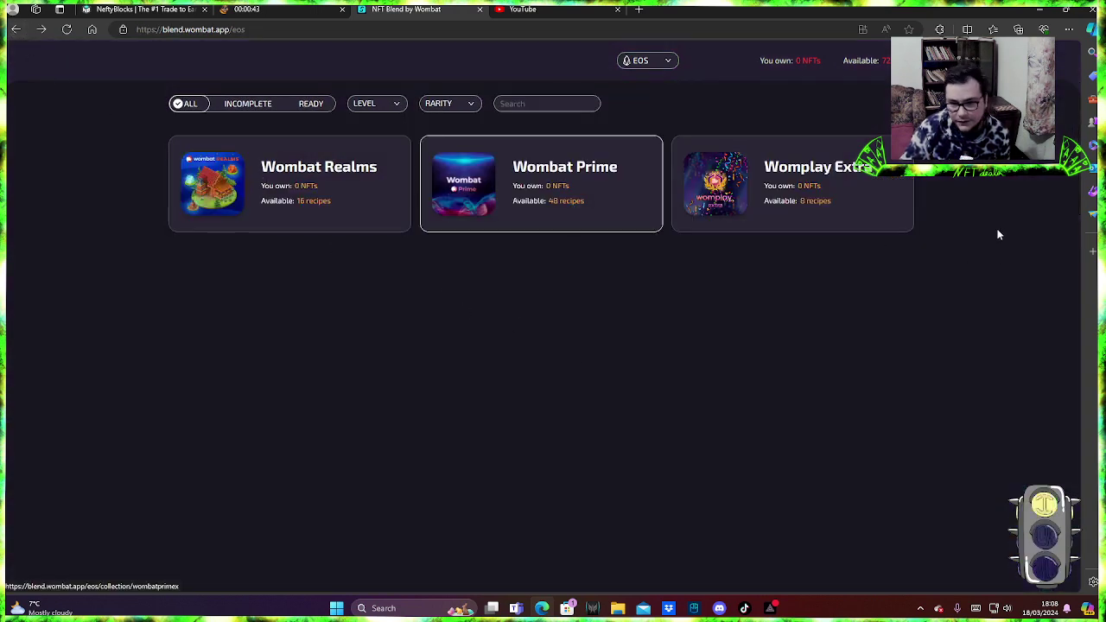
pyautogui.click(813, 187)
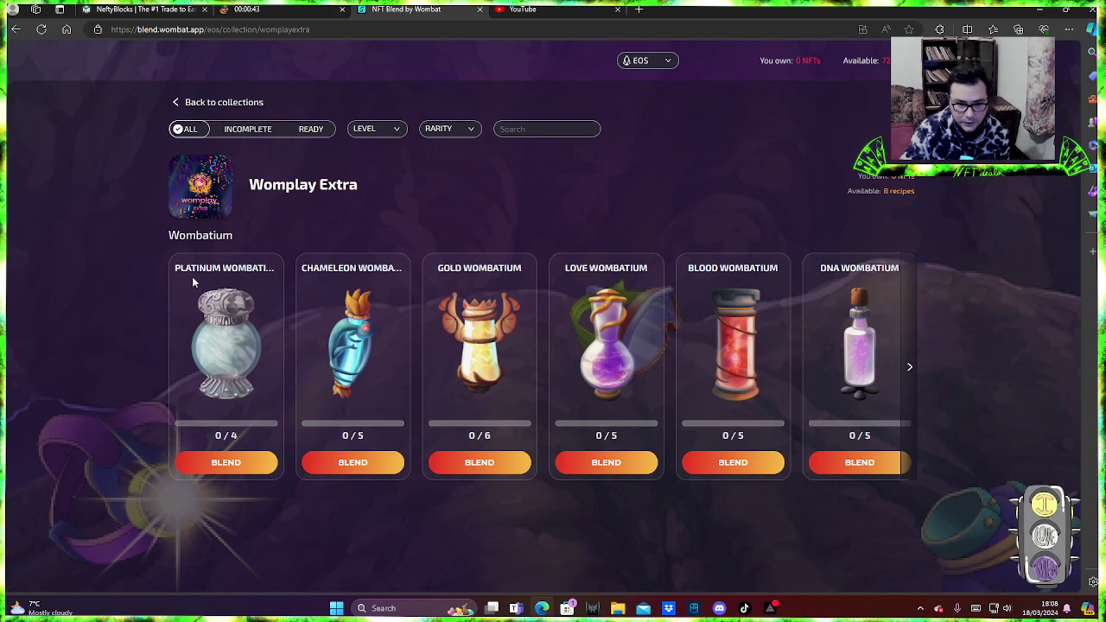
pyautogui.click(911, 381)
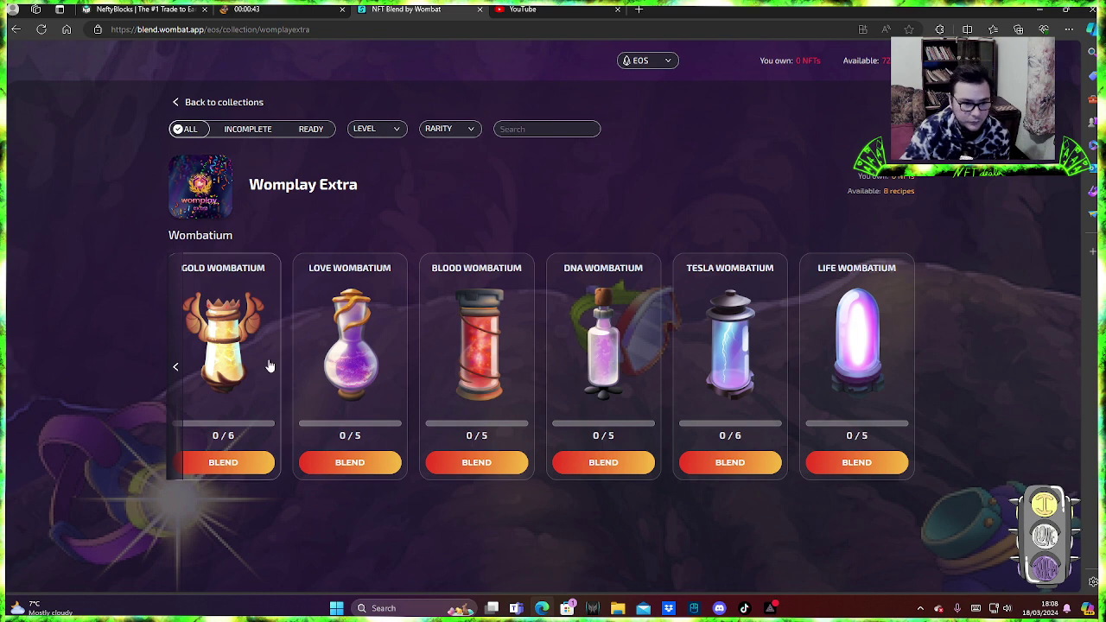
pyautogui.click(175, 368)
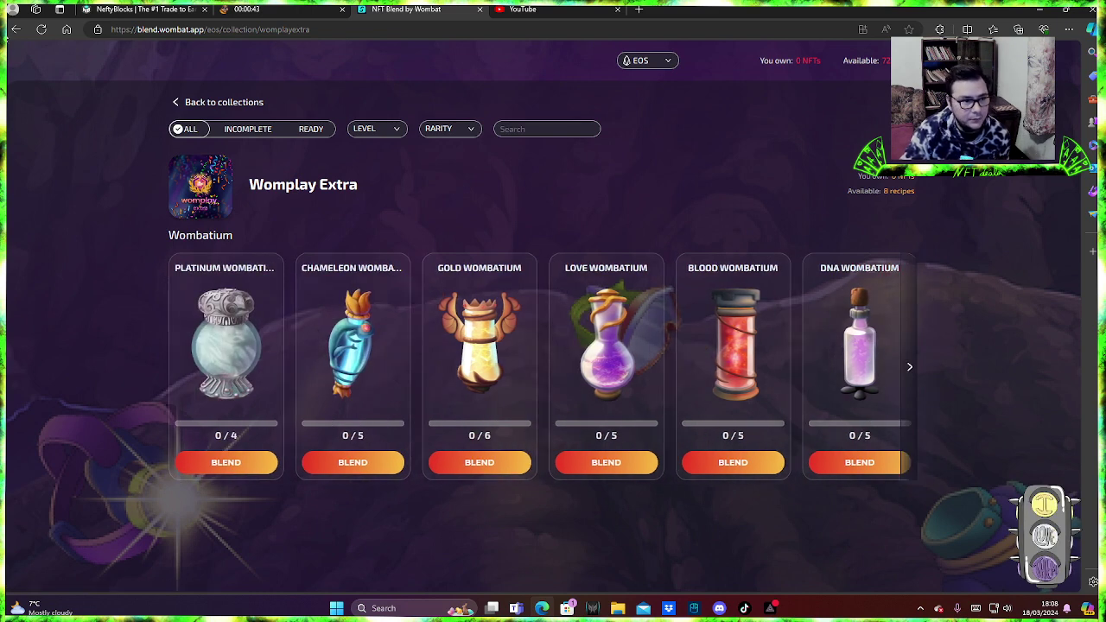
pyautogui.click(177, 102)
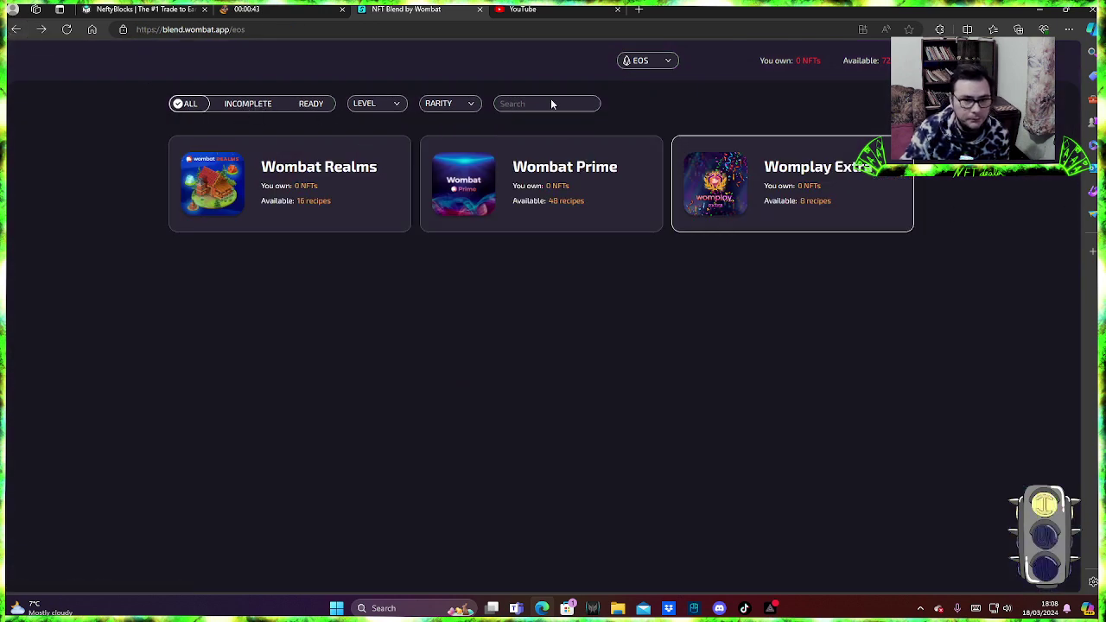
# Switch the blending site back to WAX and open the Dungeon Items collection
pyautogui.click(657, 69)
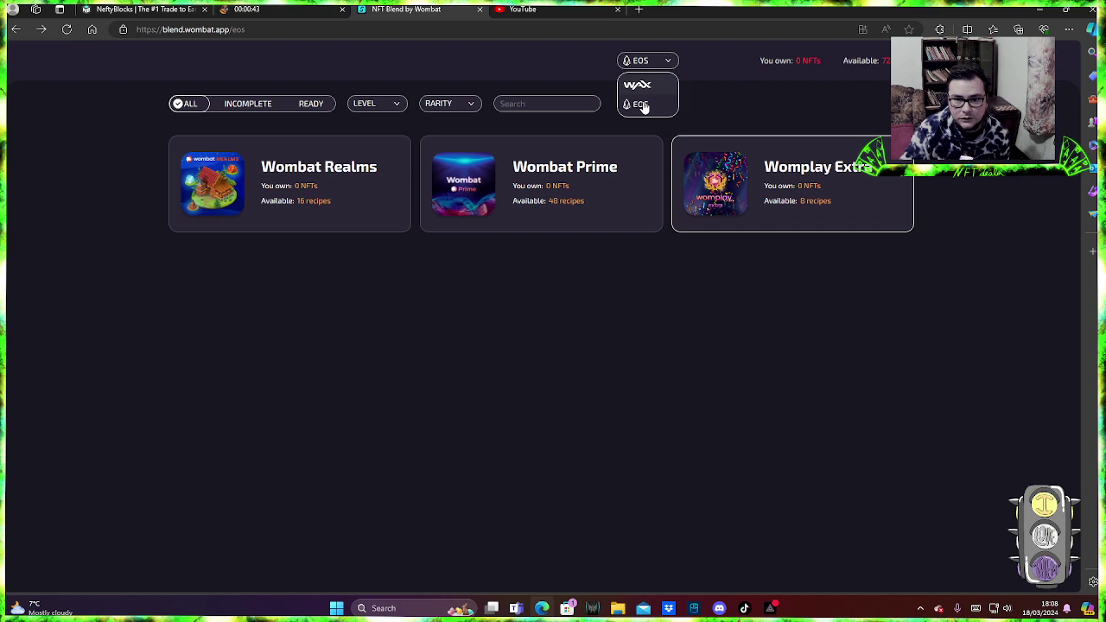
pyautogui.click(644, 86)
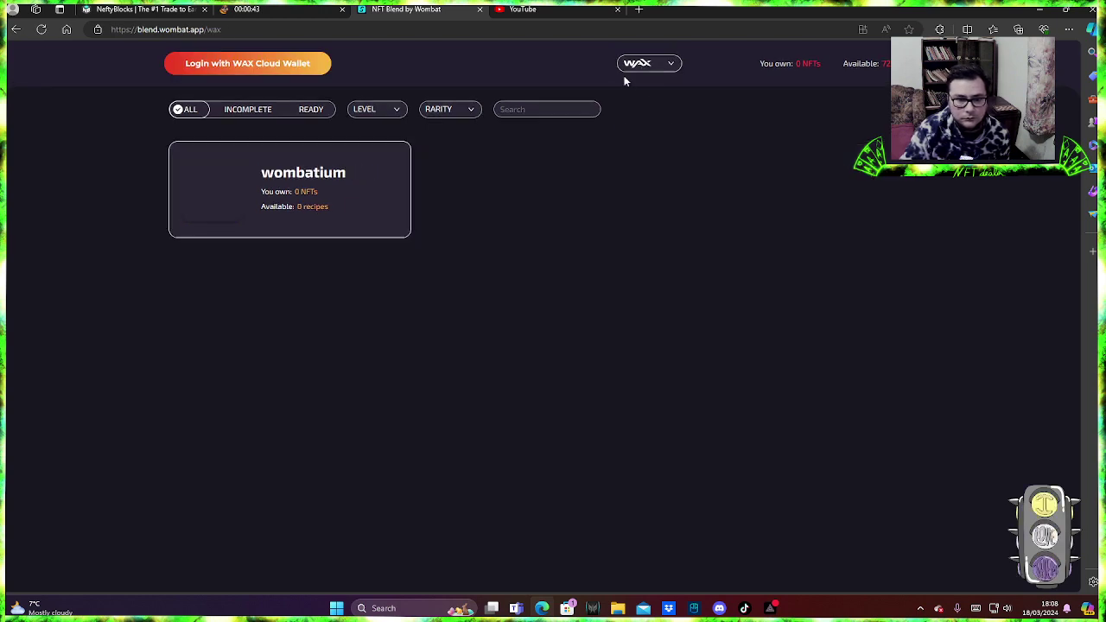
pyautogui.click(328, 184)
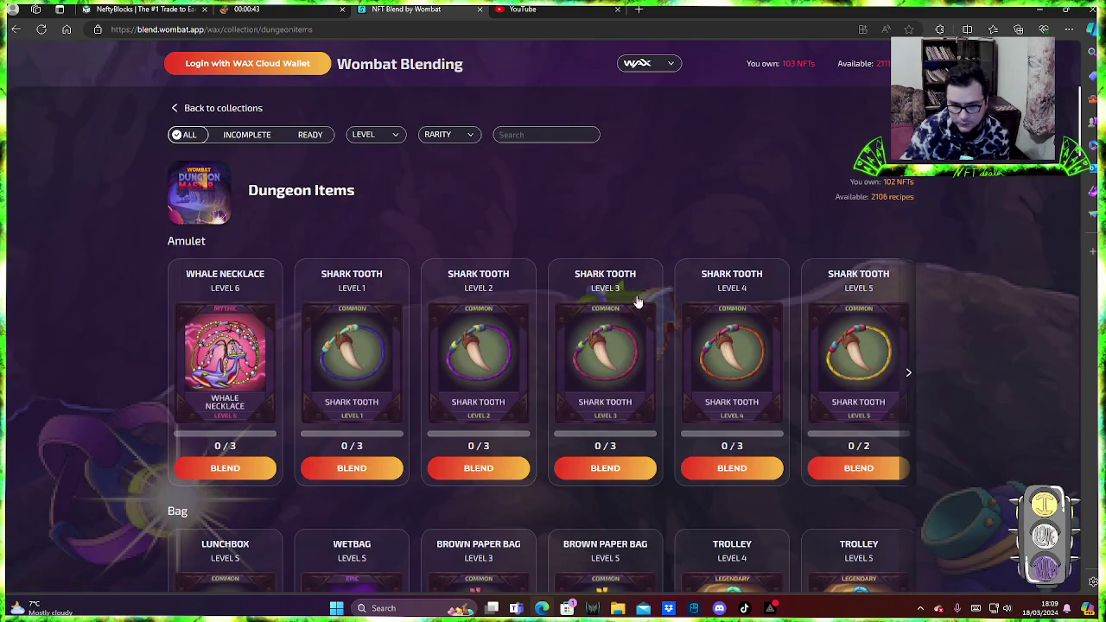
# Find the Packs category among the Dungeon Items recipes and open the Eta Standard Pack recipe
pyautogui.scroll(-9, 682, 306)
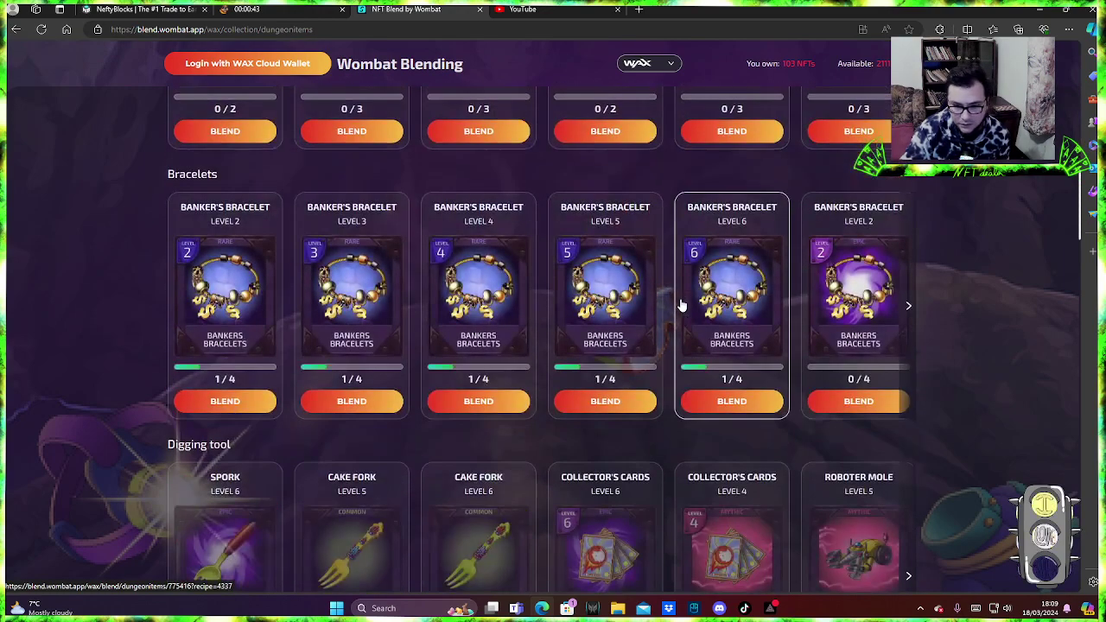
pyautogui.scroll(-6, 682, 305)
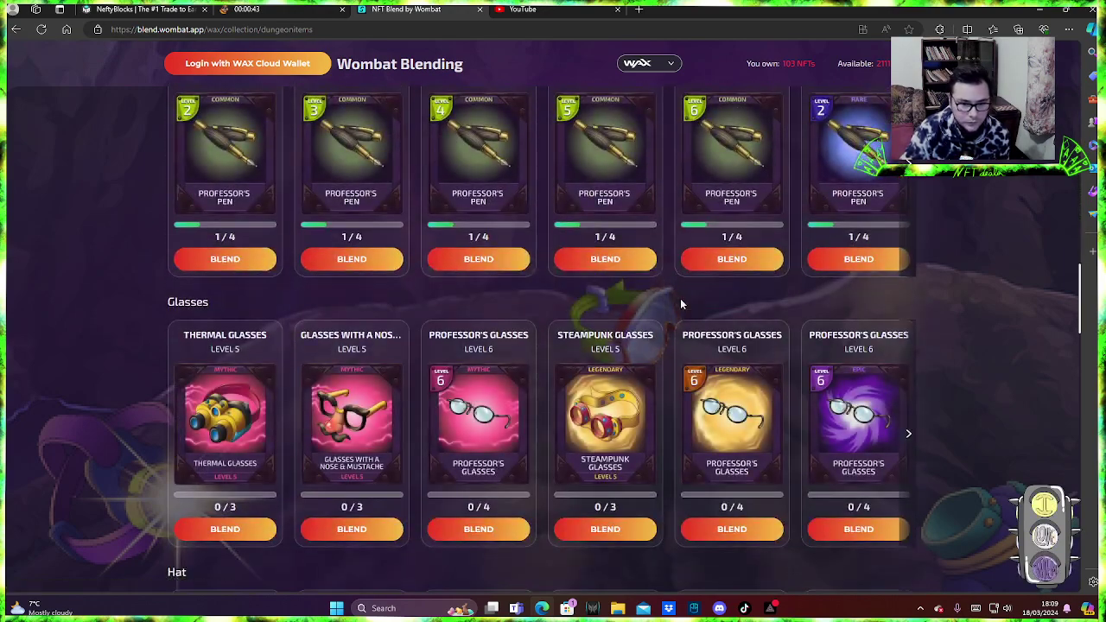
pyautogui.scroll(-4, 681, 304)
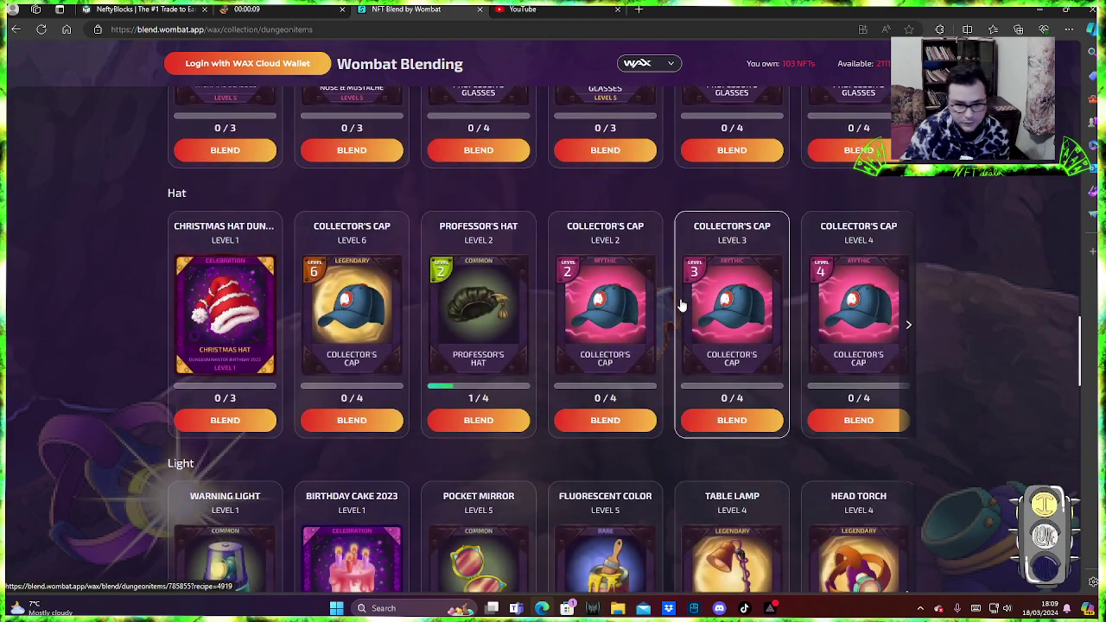
pyautogui.scroll(-10, 681, 305)
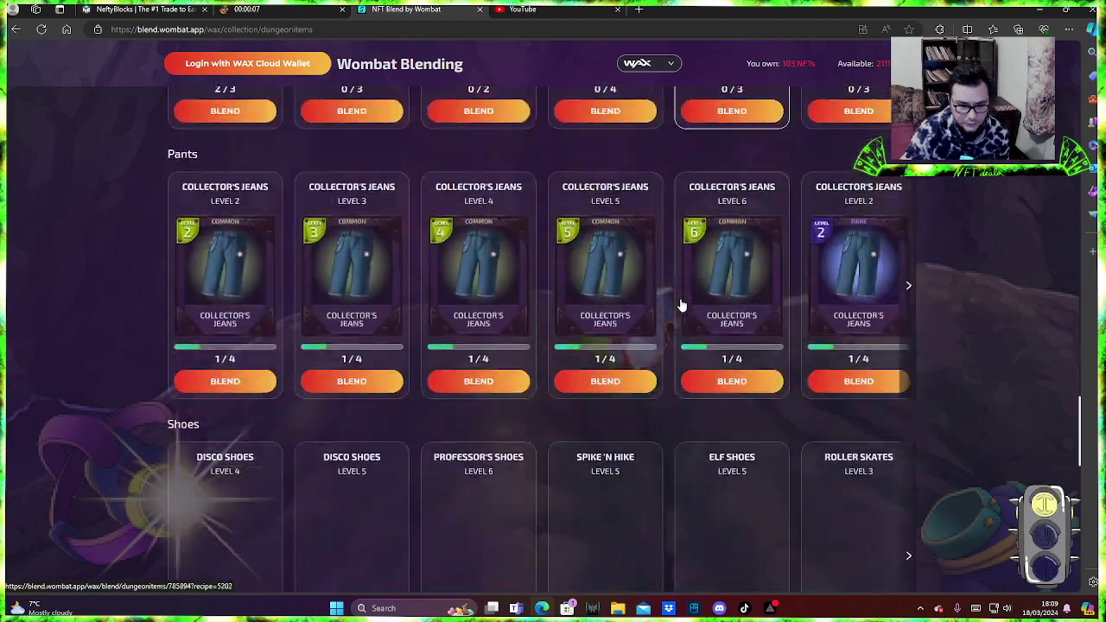
pyautogui.scroll(-5, 681, 298)
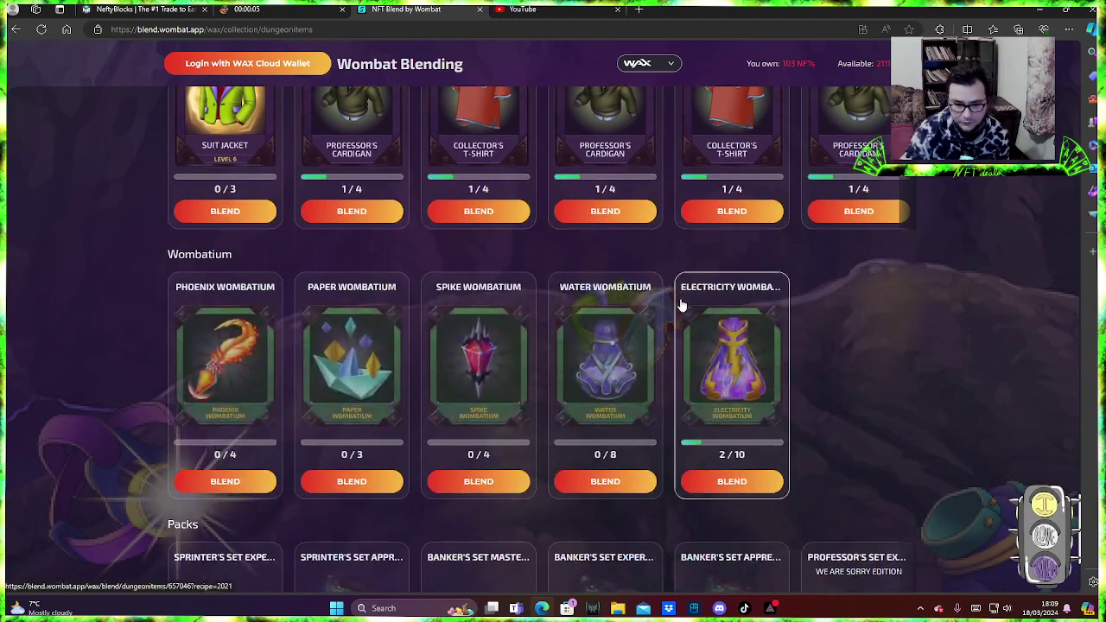
pyautogui.scroll(1, 681, 298)
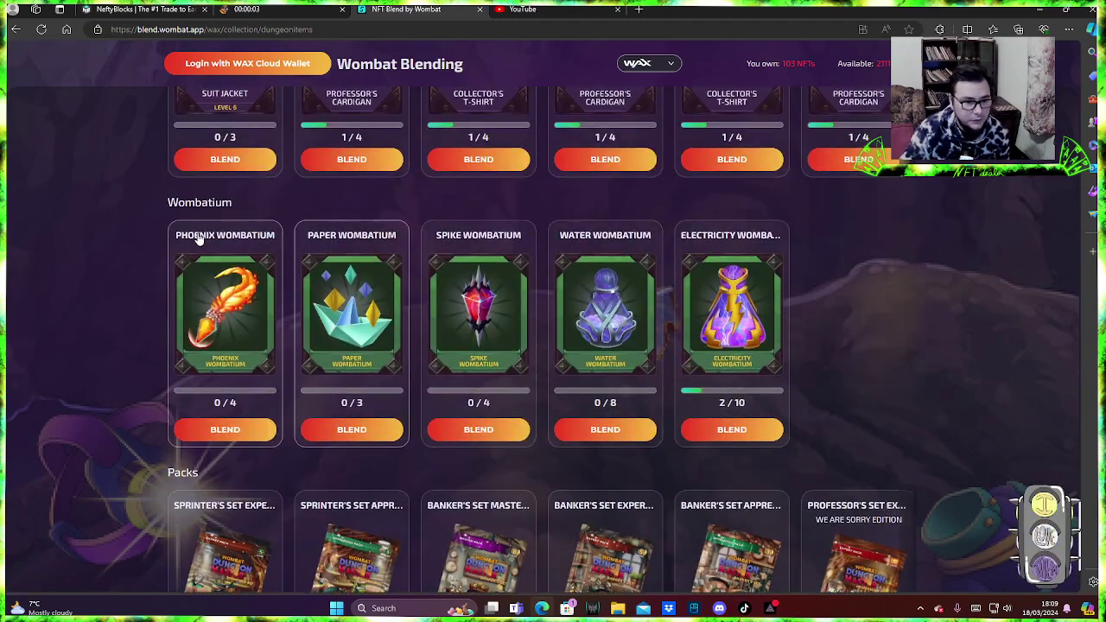
pyautogui.scroll(-2, 532, 315)
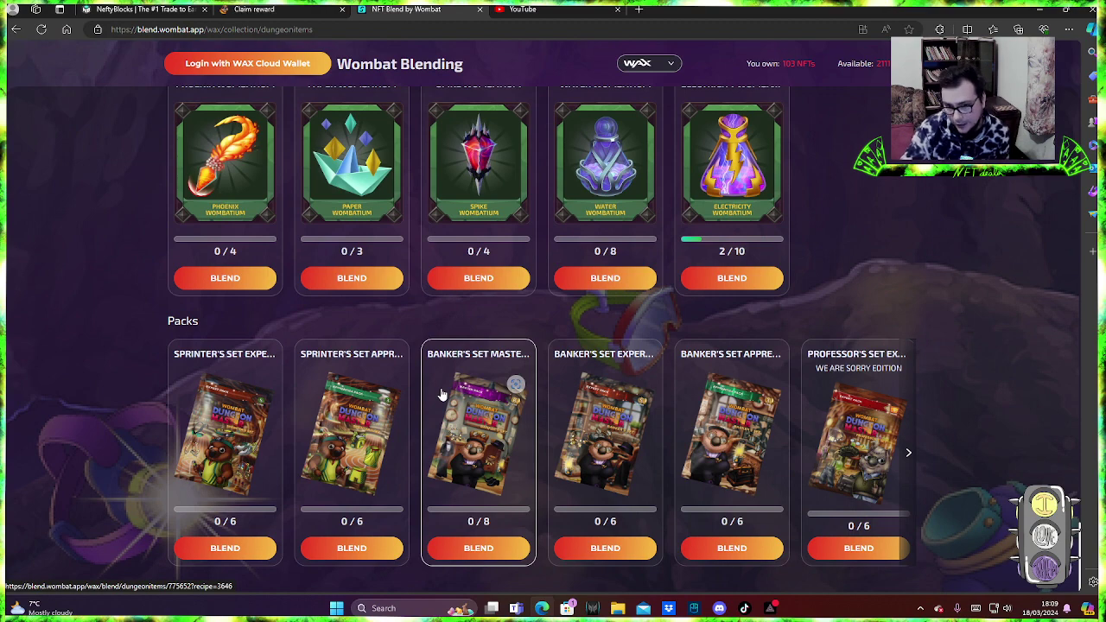
pyautogui.click(910, 451)
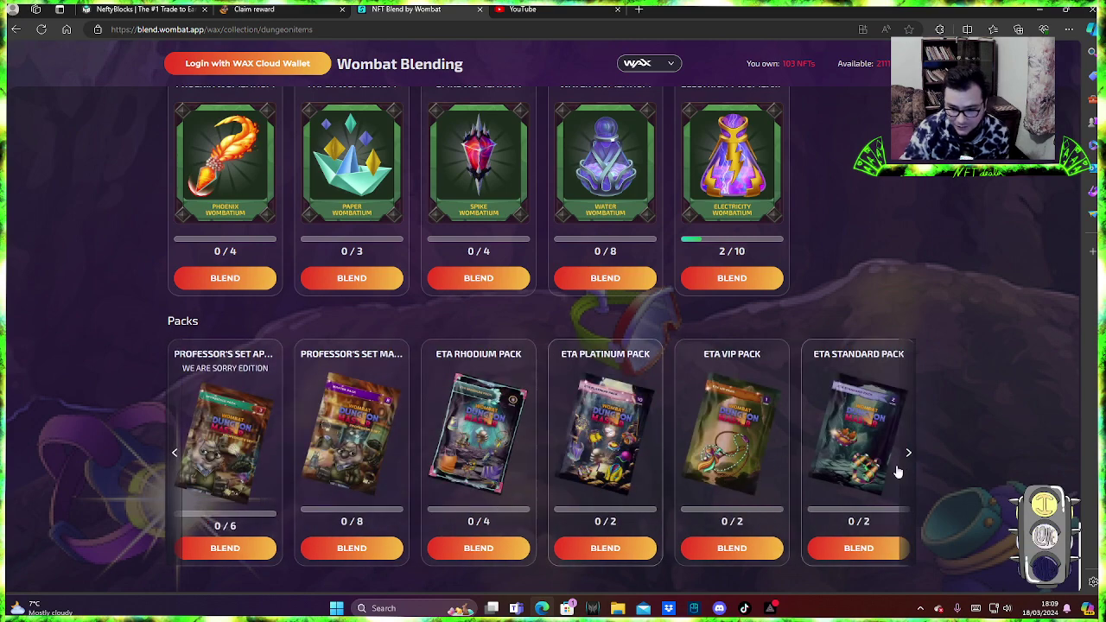
pyautogui.click(861, 457)
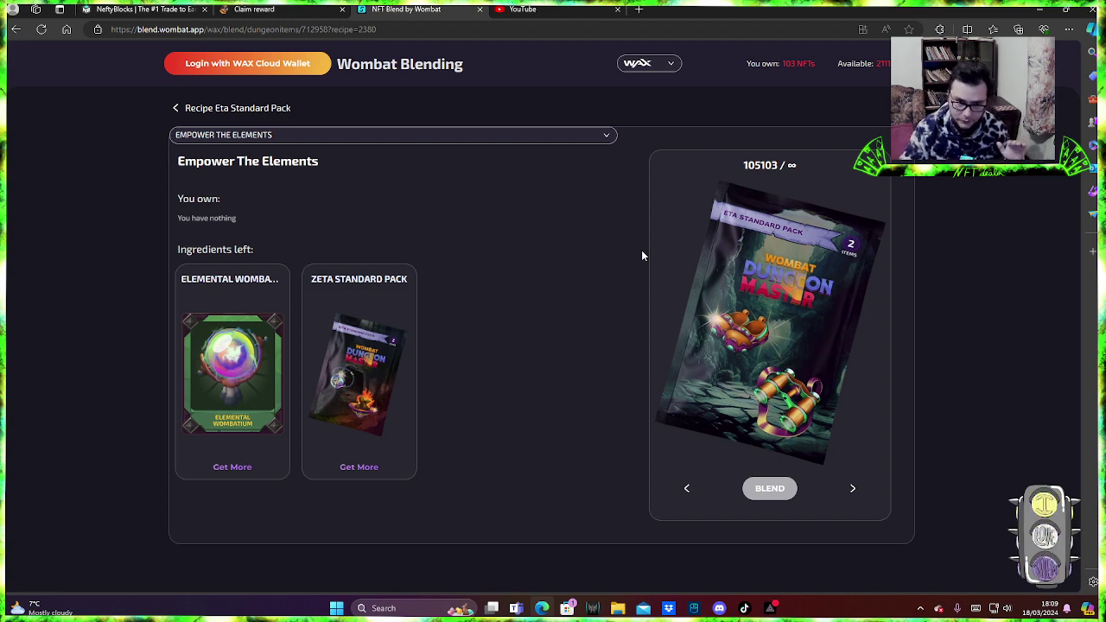
# In Dungeon Master, leave the equipment page, collect the wombat's reward, send it into the dungeon for 5 mins and request help
pyautogui.click(275, 9)
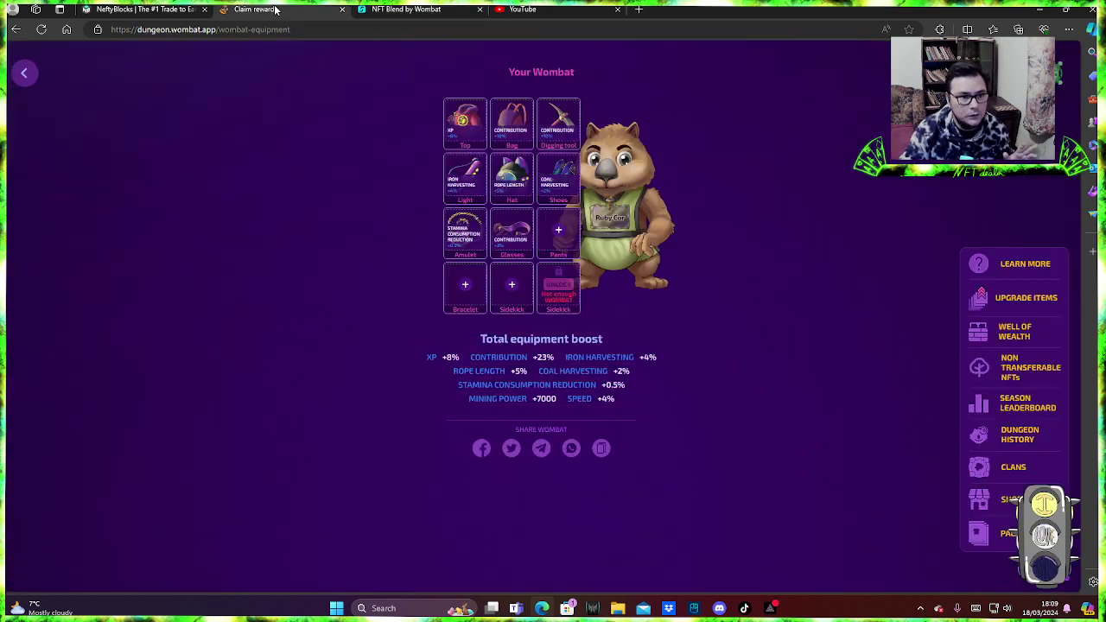
pyautogui.click(24, 73)
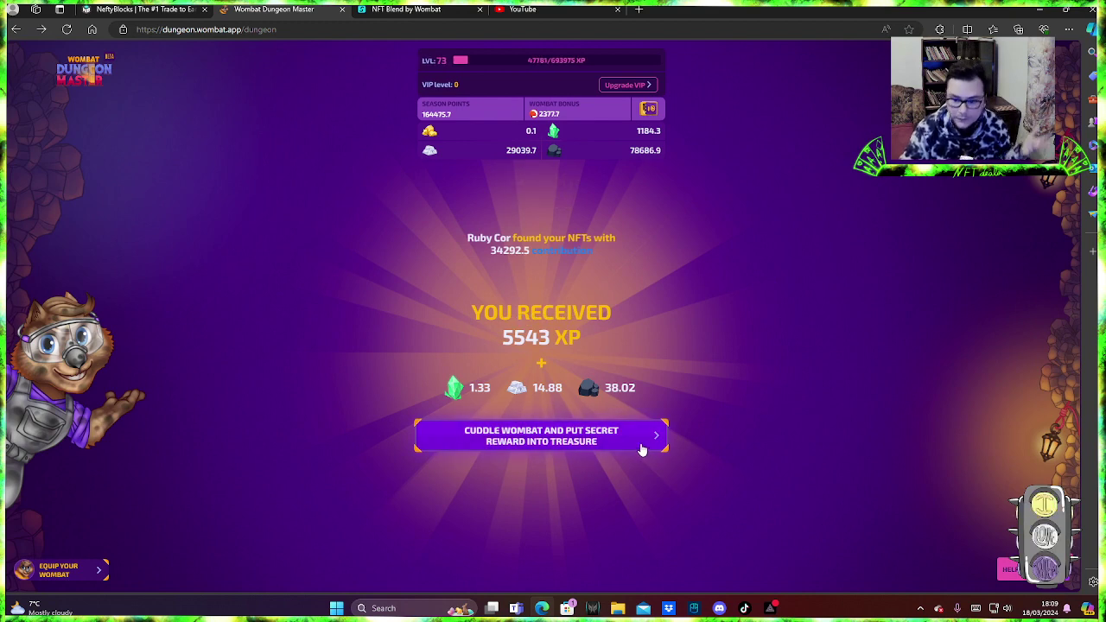
pyautogui.click(705, 467)
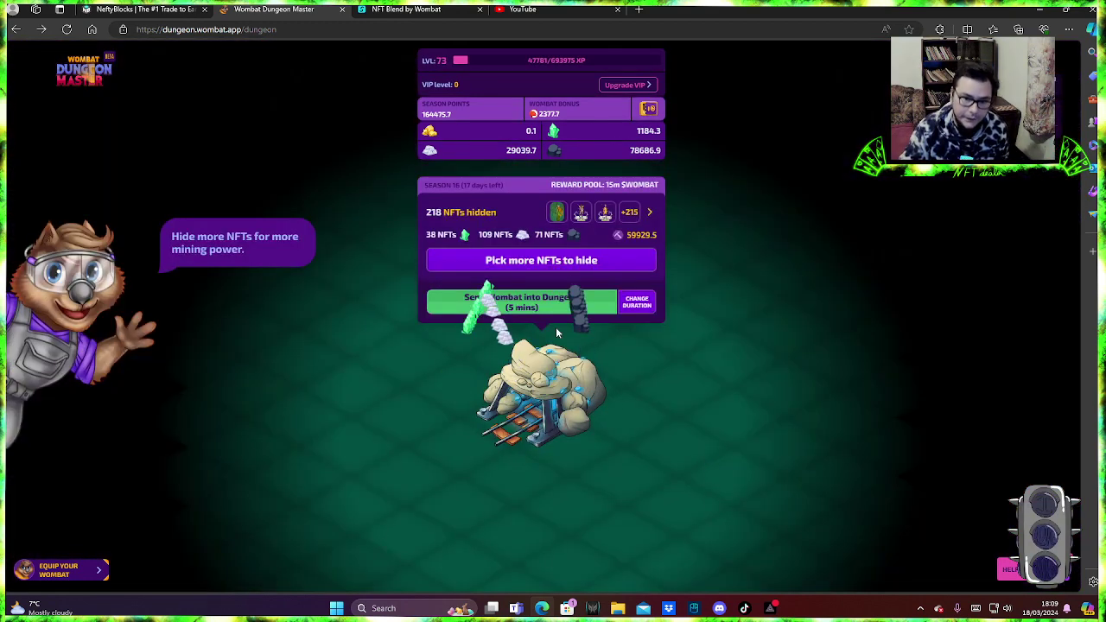
pyautogui.click(506, 305)
pyautogui.click(537, 369)
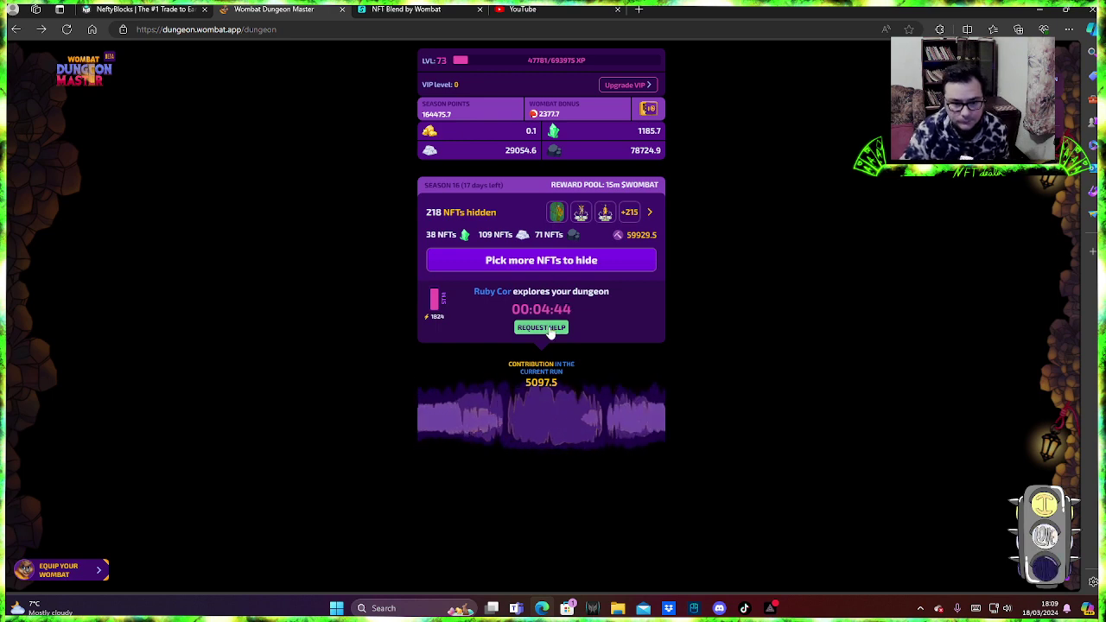
pyautogui.click(549, 329)
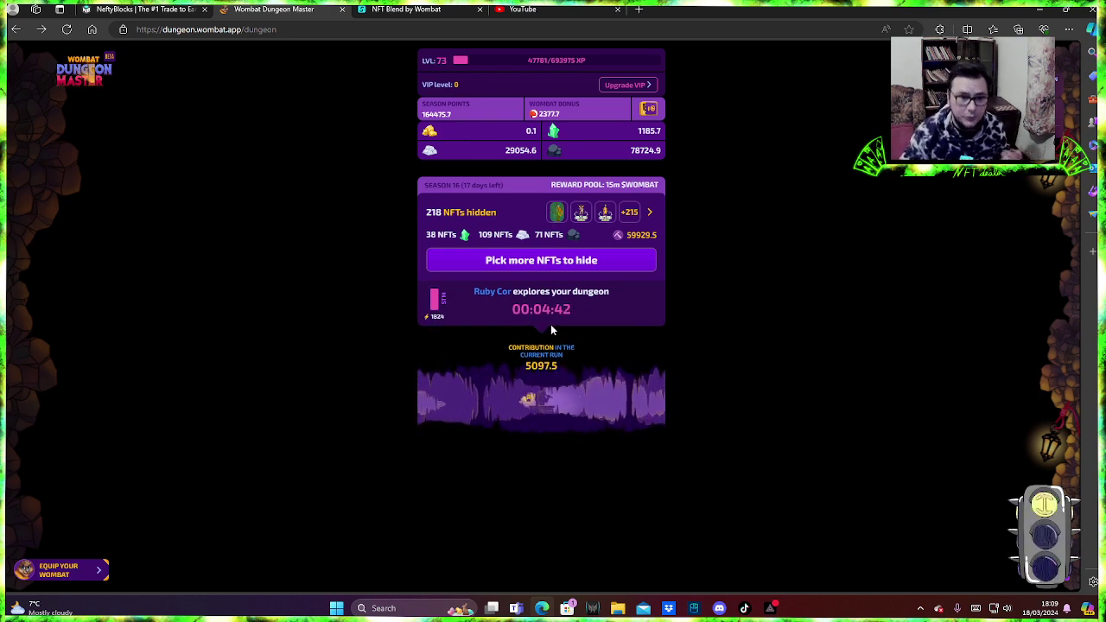
# Switch back to the Wombat blending site, leave the Eta Standard Pack recipe and look through the Dungeon Items recipe categories
pyautogui.click(410, 11)
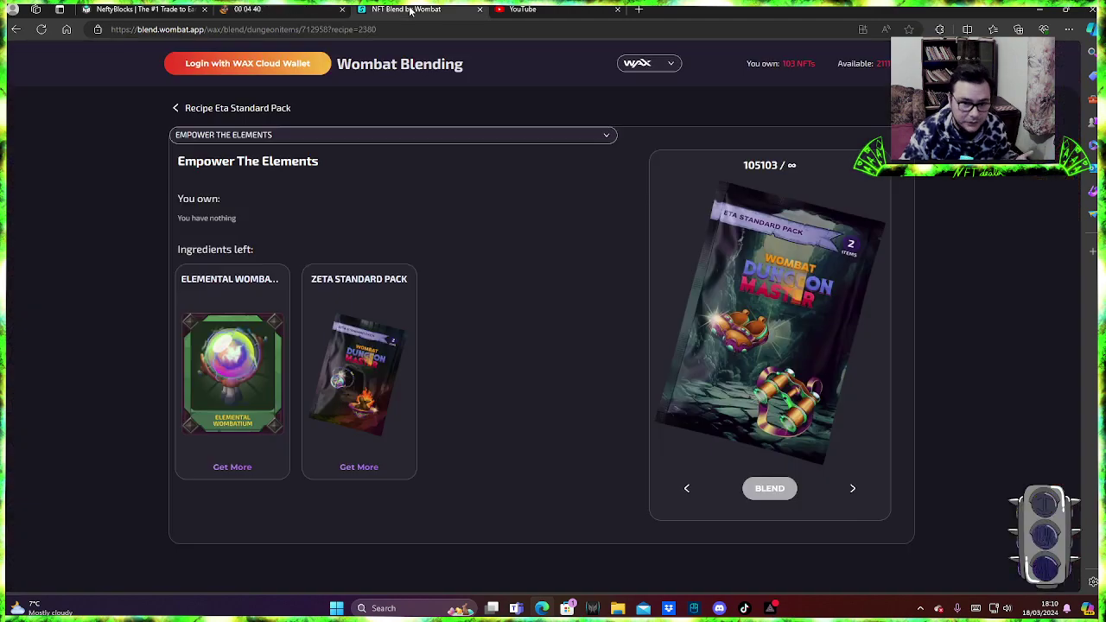
pyautogui.click(176, 111)
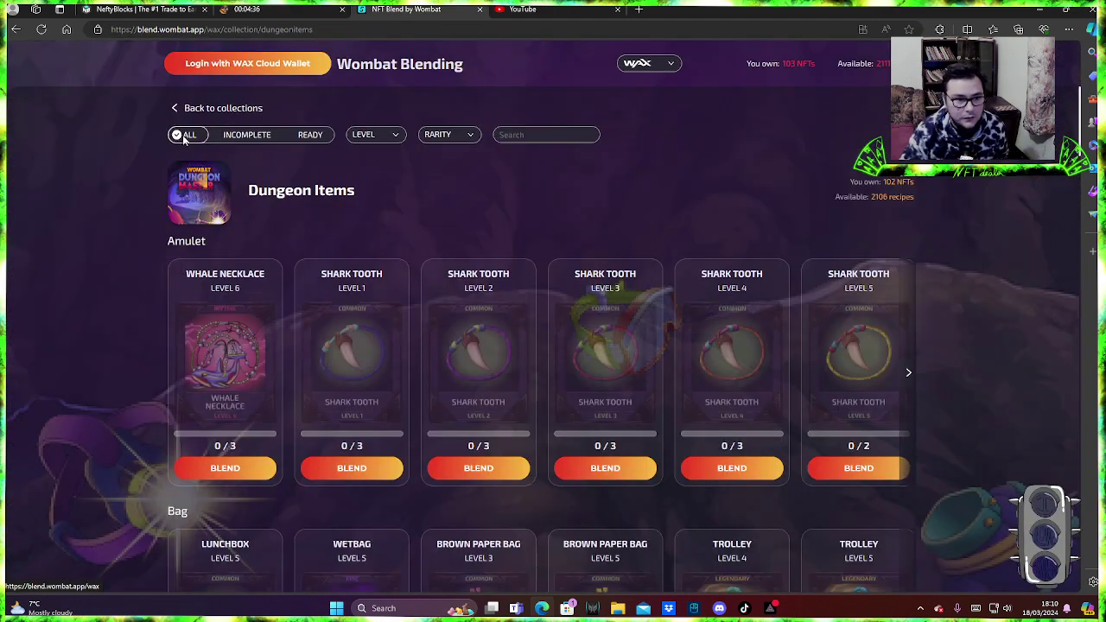
pyautogui.scroll(-7, 905, 556)
pyautogui.scroll(-3, 904, 560)
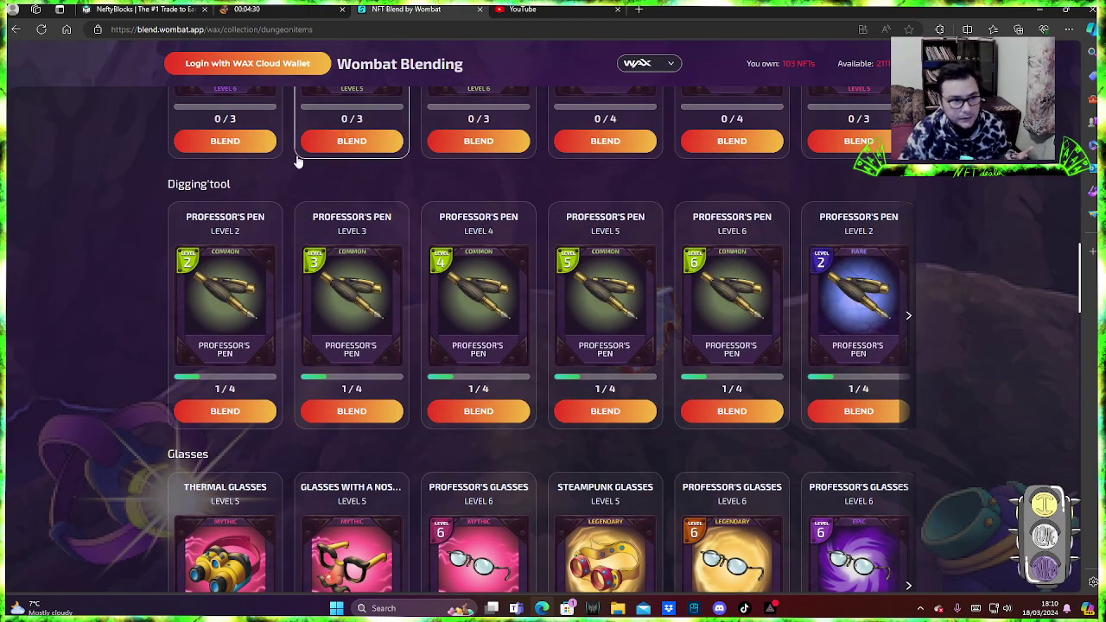
pyautogui.scroll(3, 296, 148)
# Switch to NeftyBlocks and look over the drops and top collections on its home page
pyautogui.click(139, 9)
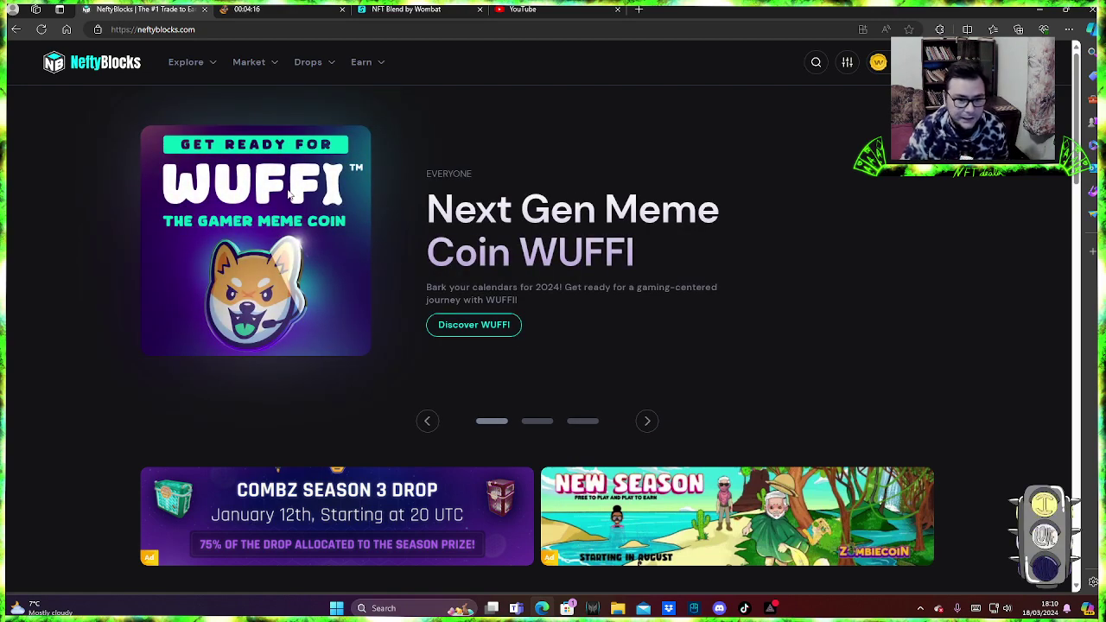
pyautogui.scroll(-15, 290, 195)
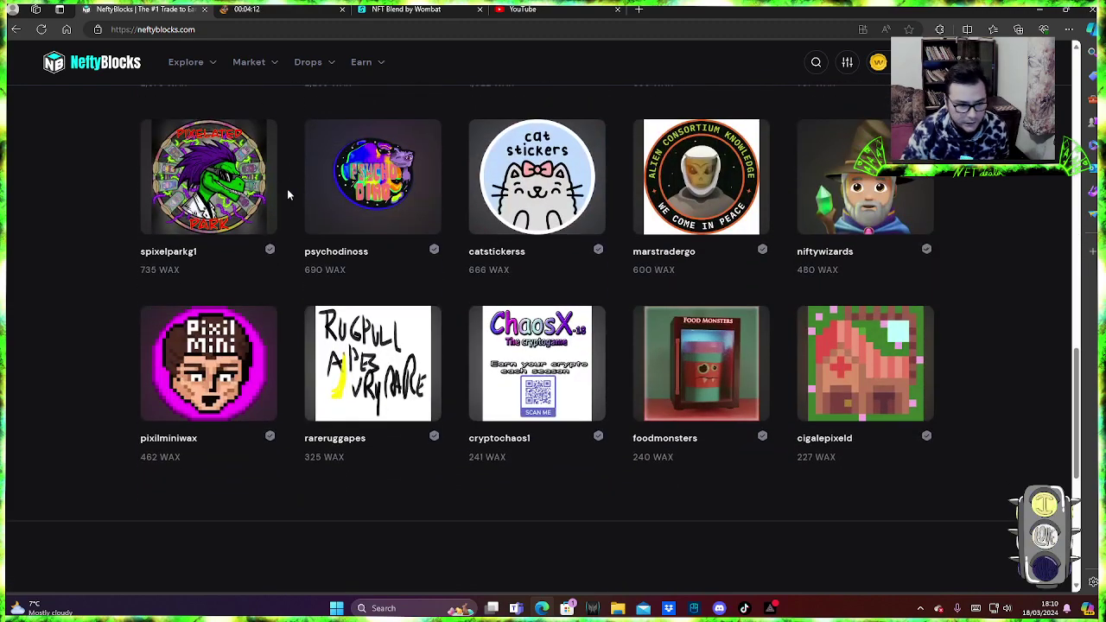
pyautogui.scroll(2, 288, 194)
pyautogui.scroll(2, 288, 194)
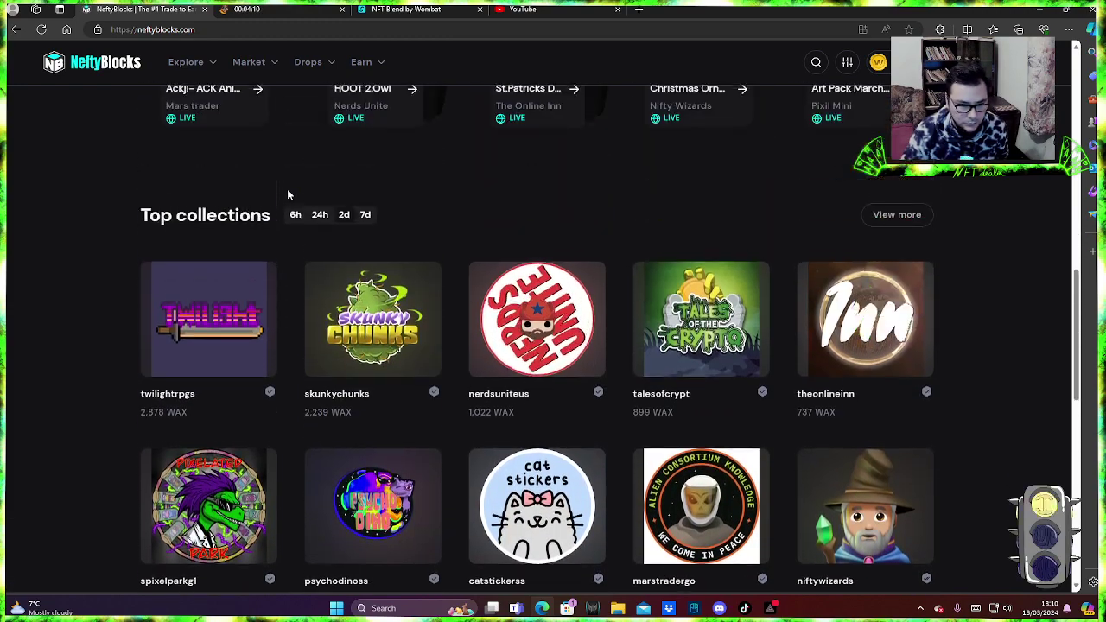
pyautogui.scroll(-2, 288, 193)
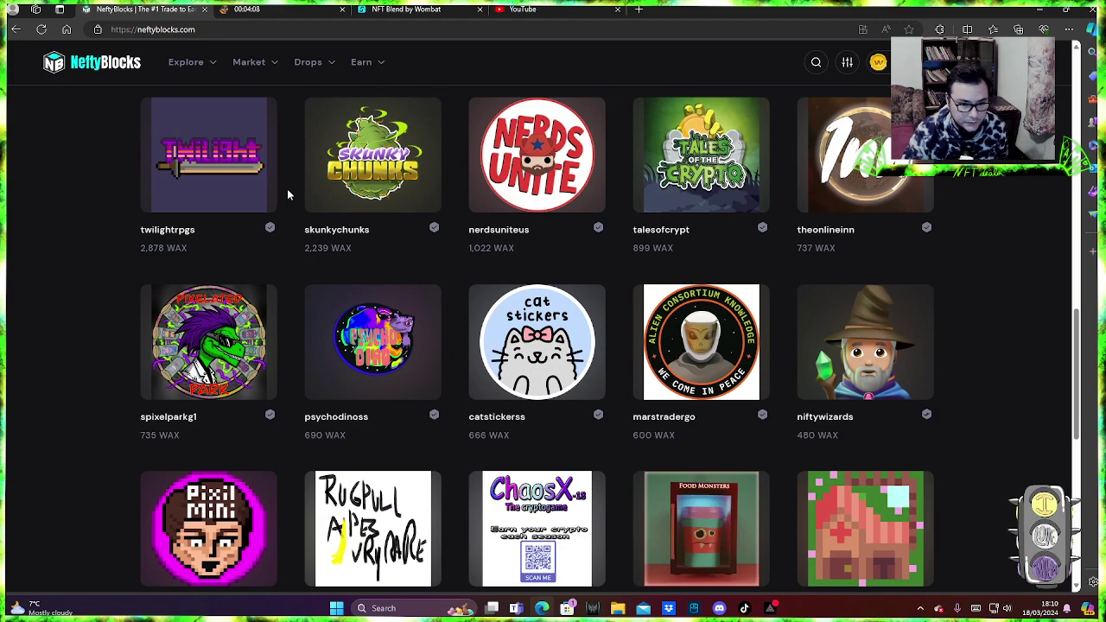
pyautogui.scroll(-2, 288, 192)
pyautogui.scroll(3, 780, 352)
pyautogui.scroll(10, 781, 352)
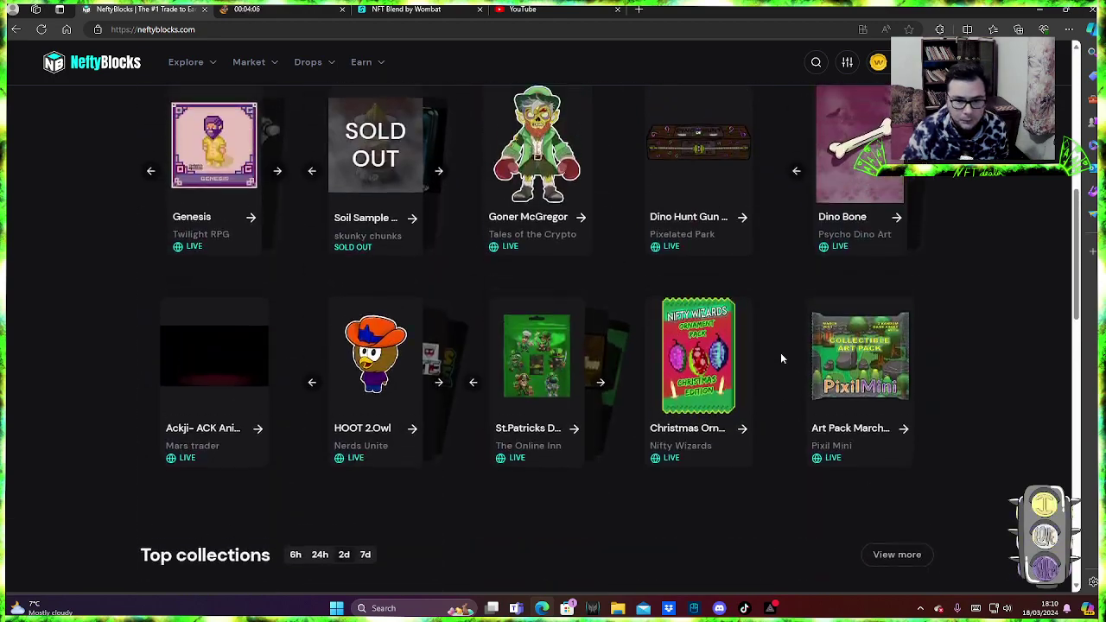
# Open the Dungeon Items collection from the NeftyBlocks search suggestions and show its blends
pyautogui.click(816, 66)
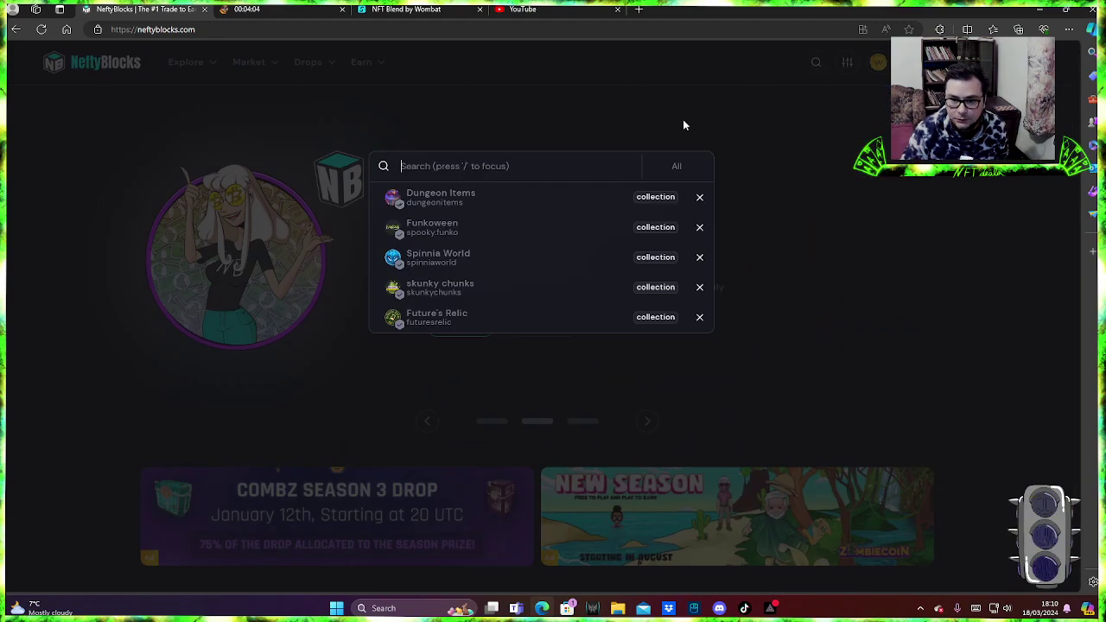
pyautogui.click(446, 206)
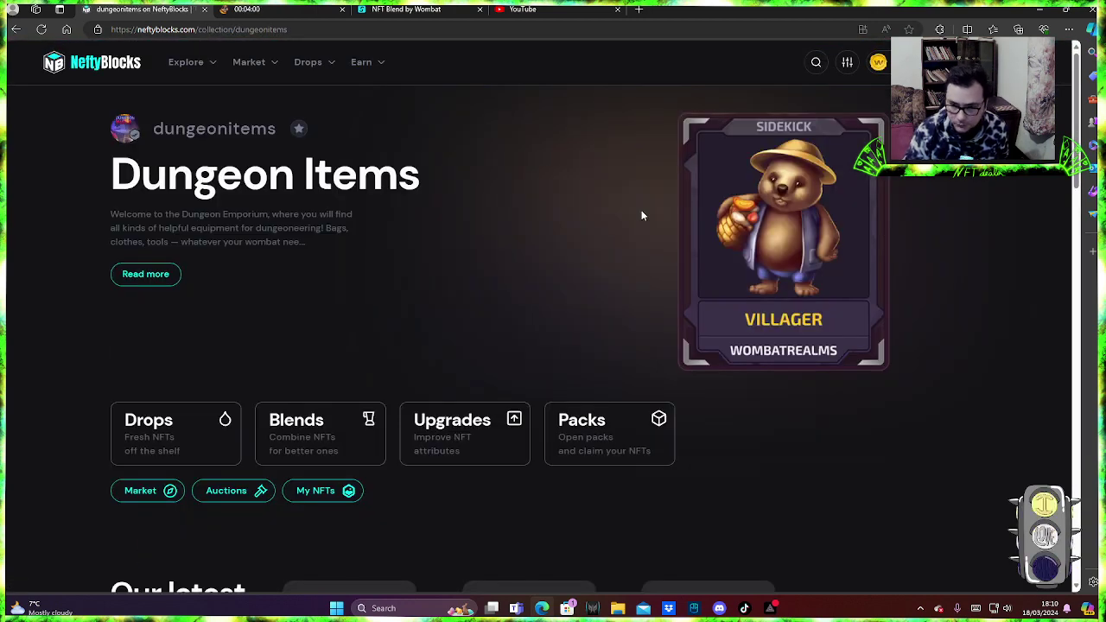
pyautogui.scroll(-1, 612, 219)
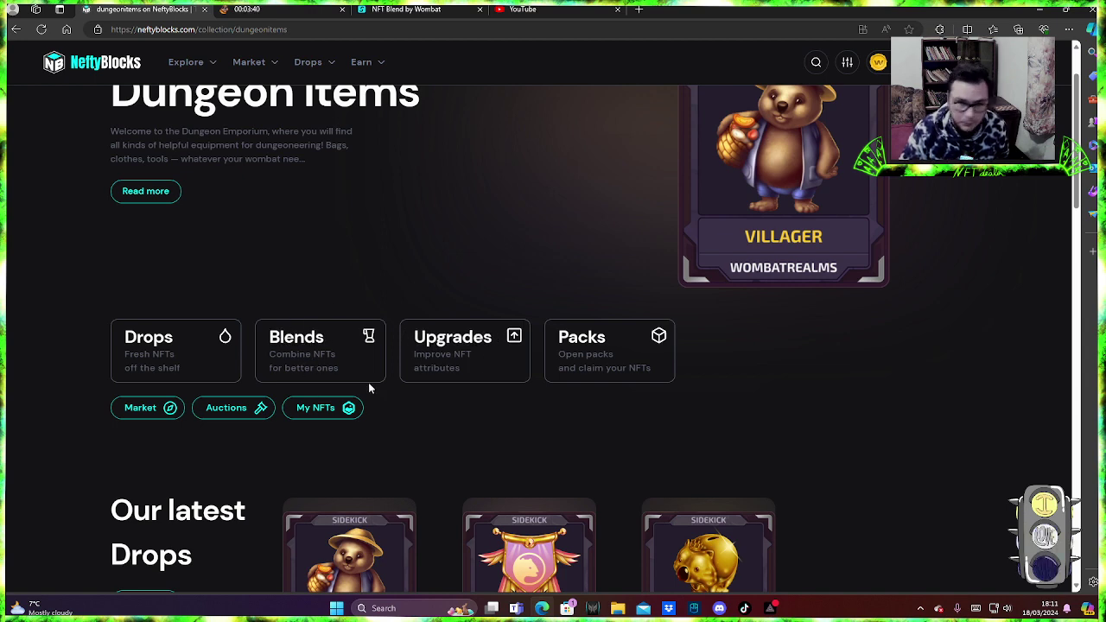
pyautogui.click(278, 355)
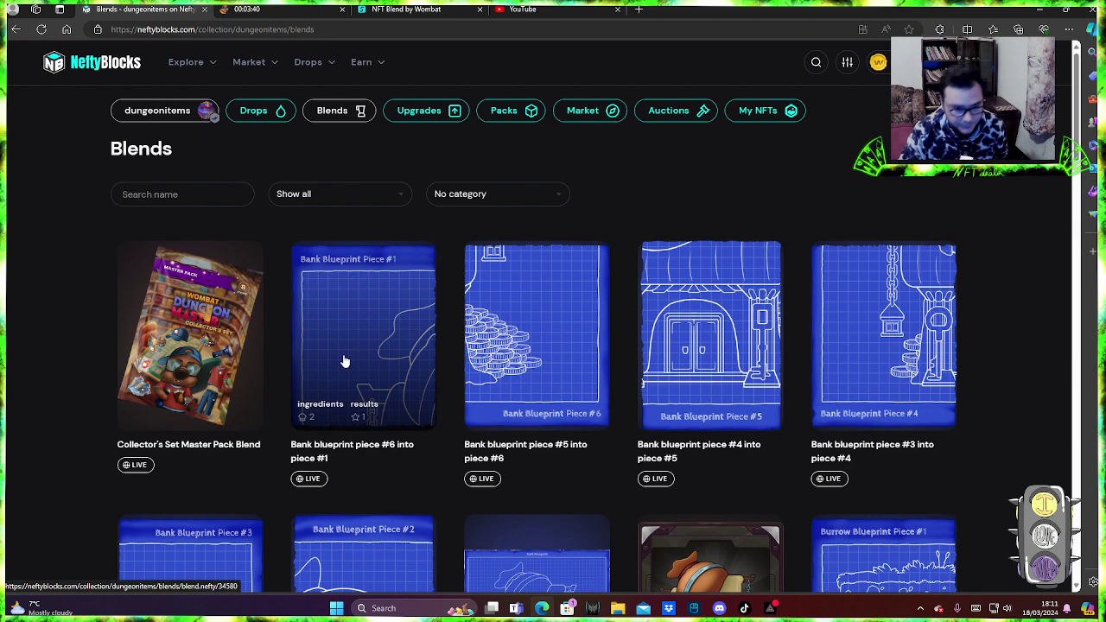
# Examine the ingredients of the Collector's Set Master Pack Blend and return to the blends list
pyautogui.click(228, 323)
pyautogui.scroll(-1, 227, 324)
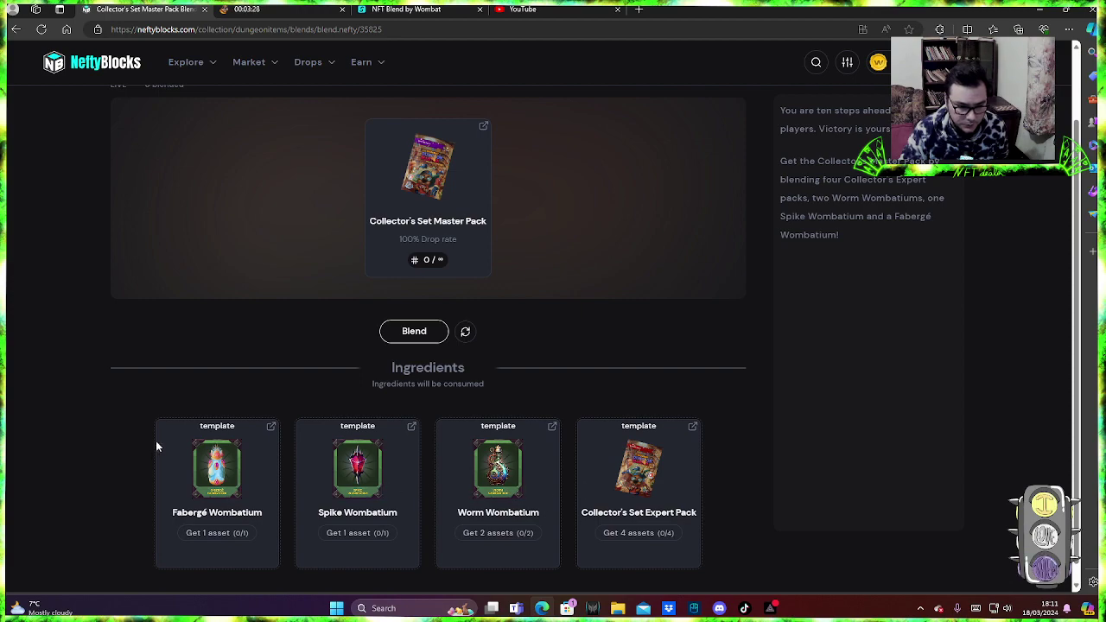
pyautogui.click(16, 30)
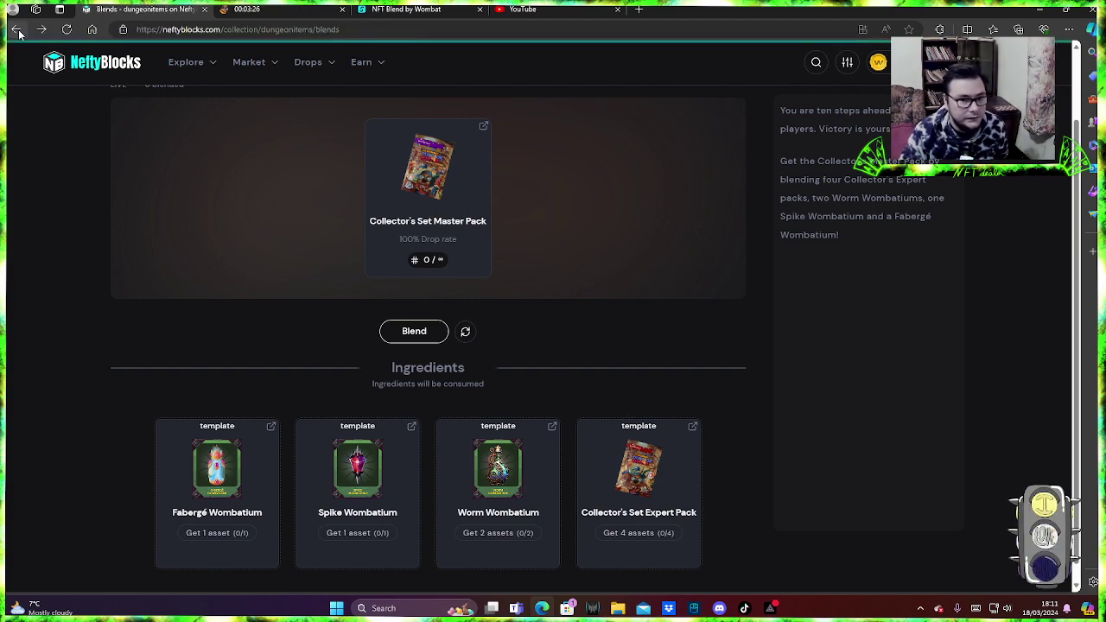
# Browse down to the Sprinter's Set Master Pack Blend, examine its recipe and return to the blends list
pyautogui.scroll(-5, 525, 377)
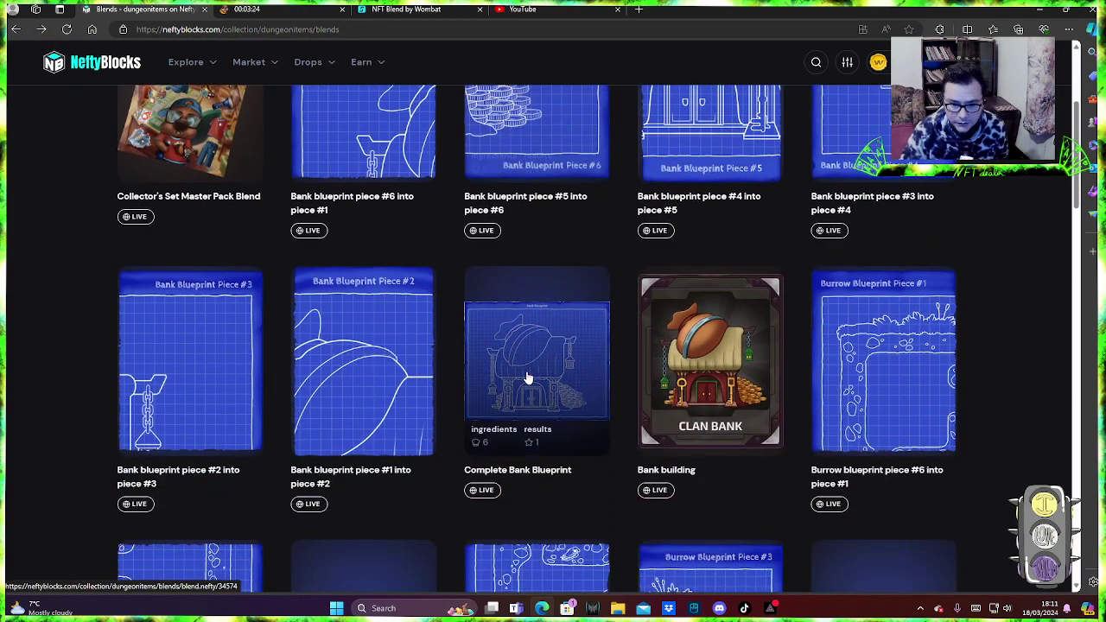
pyautogui.scroll(-4, 528, 378)
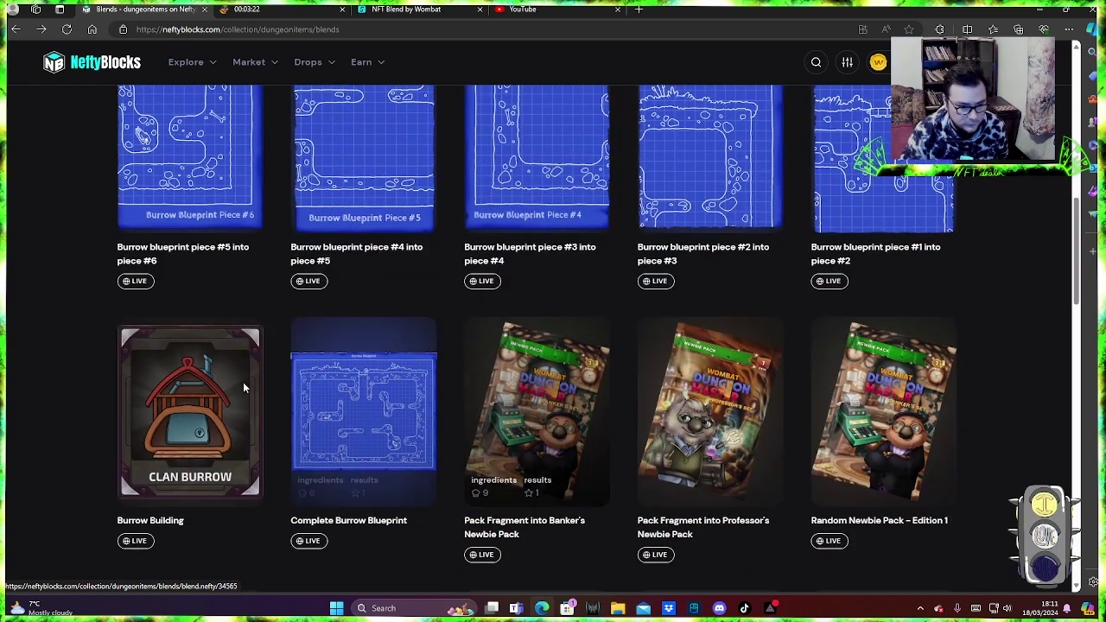
pyautogui.scroll(-3, 212, 395)
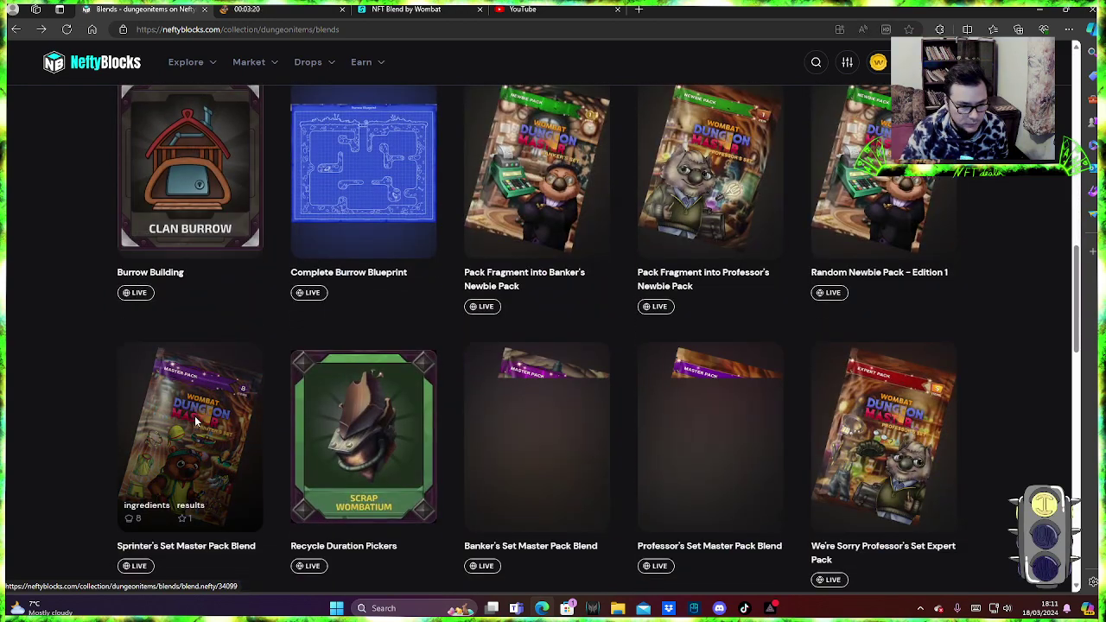
pyautogui.click(216, 406)
pyautogui.scroll(-1, 221, 404)
pyautogui.scroll(1, 221, 405)
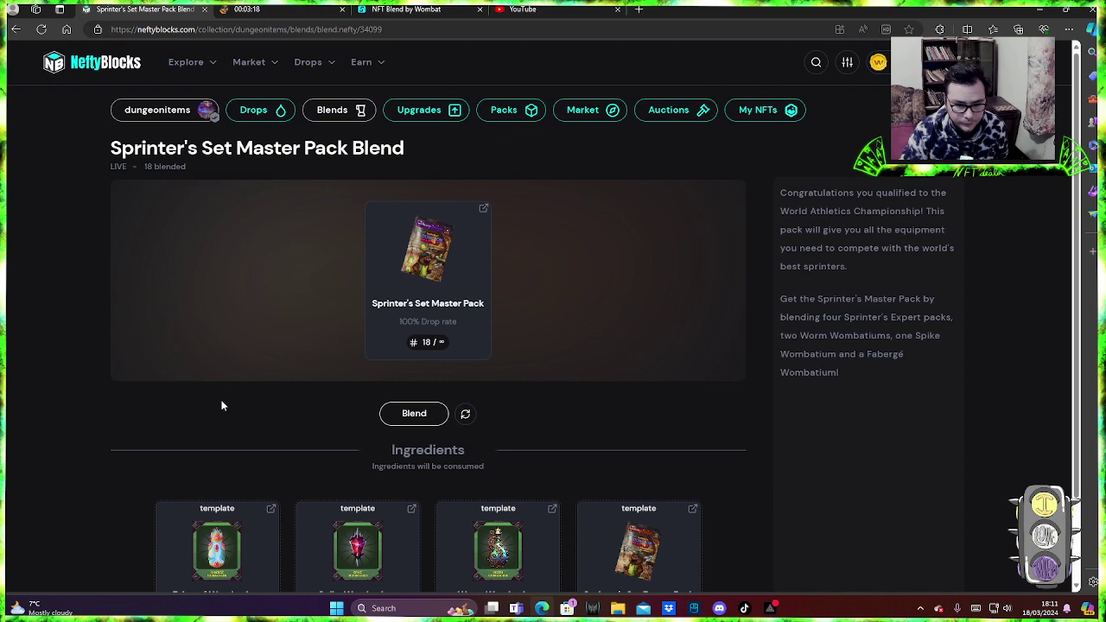
pyautogui.hotkey('alt', 'Left')
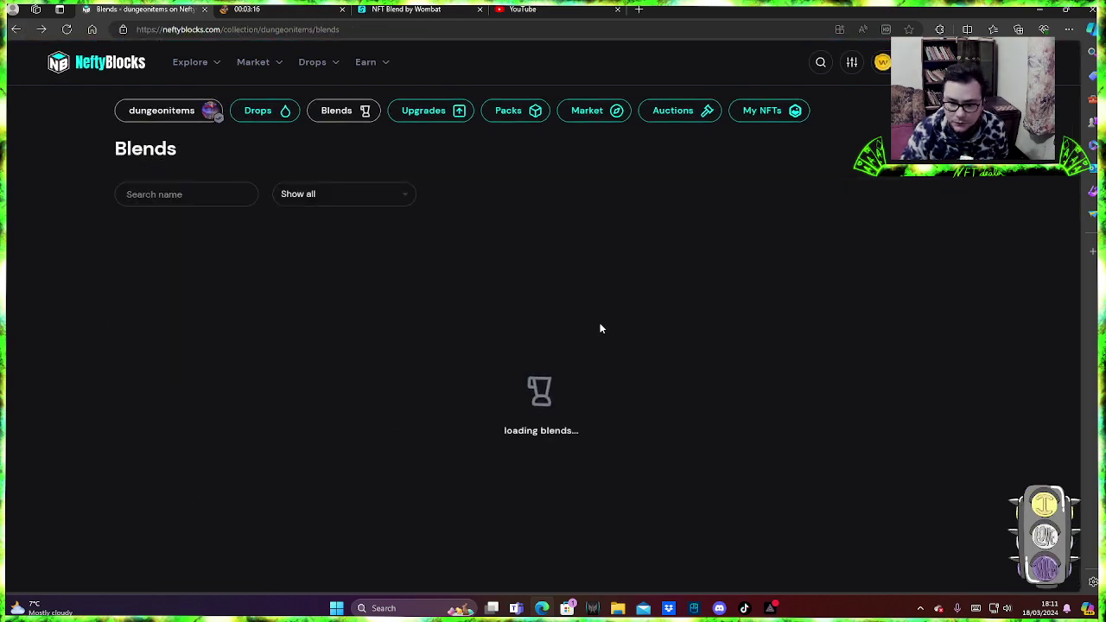
# Open the Bank building blend, examine its required ingredient and return to the blends list
pyautogui.scroll(-5, 600, 329)
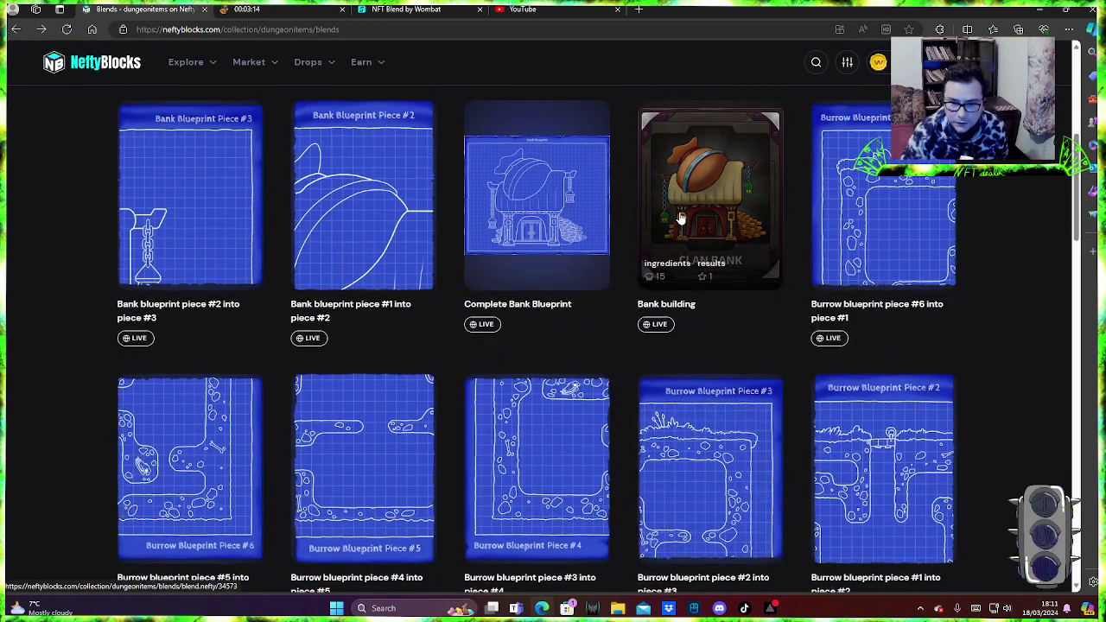
pyautogui.click(681, 223)
pyautogui.scroll(-1, 495, 288)
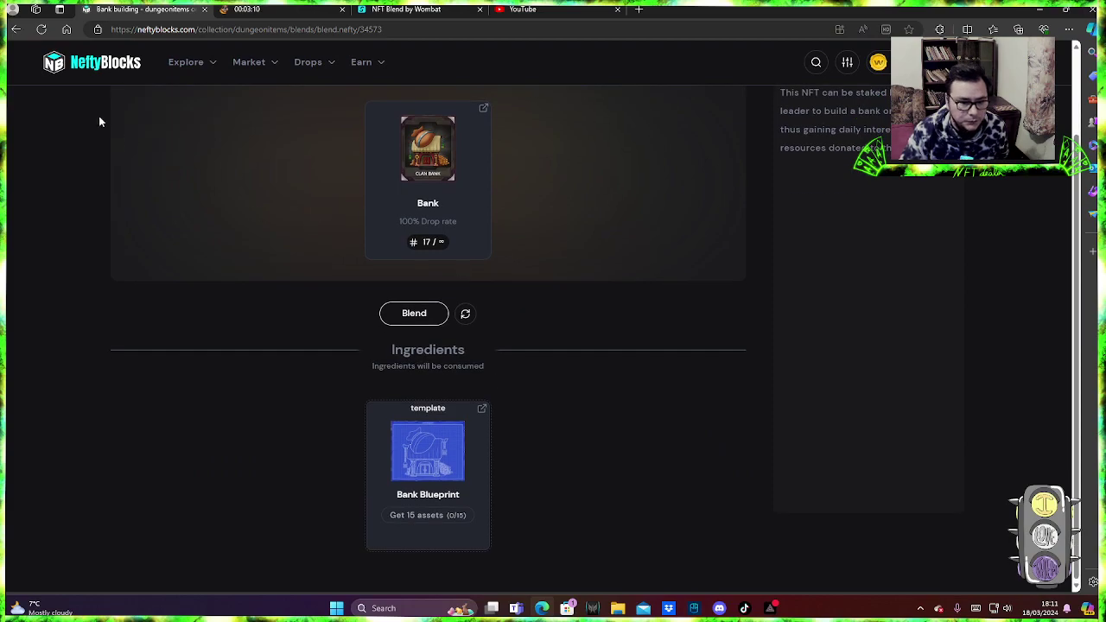
pyautogui.click(16, 30)
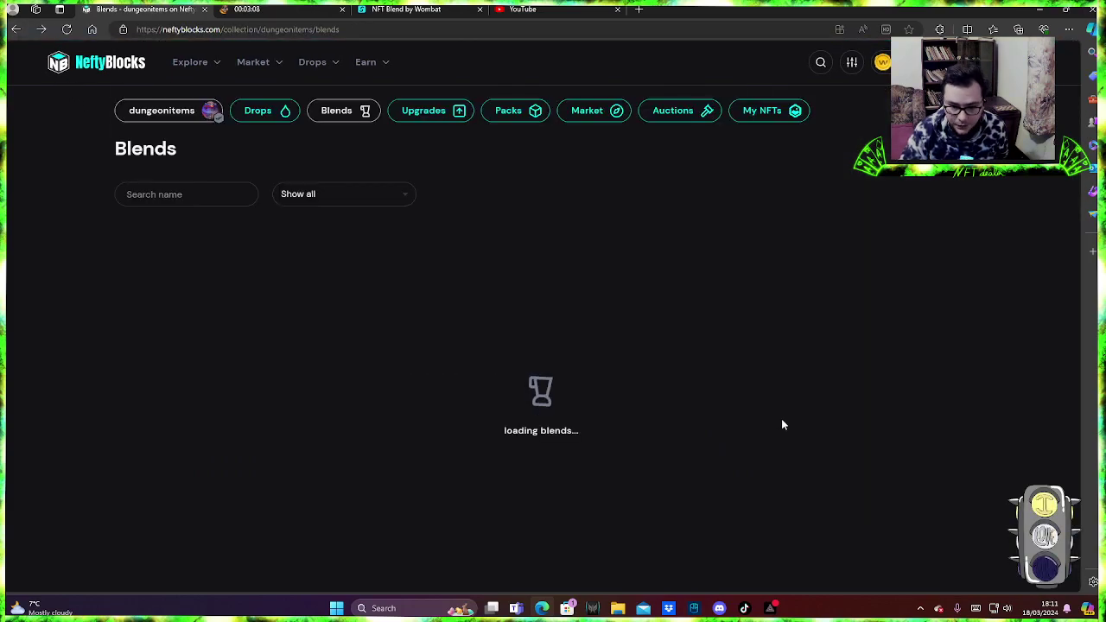
# Open the Pack Fragment into Banker's Newbie Pack blend, point out its Bee Wombatium and Pack Fragment ingredients and return to the list
pyautogui.scroll(-12, 782, 426)
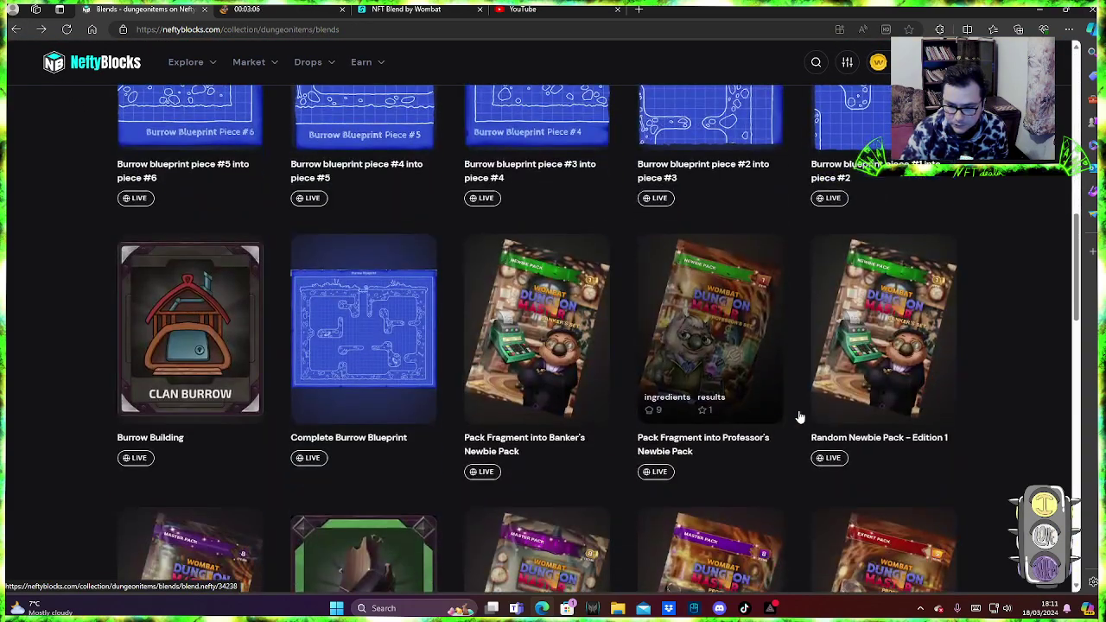
pyautogui.click(506, 337)
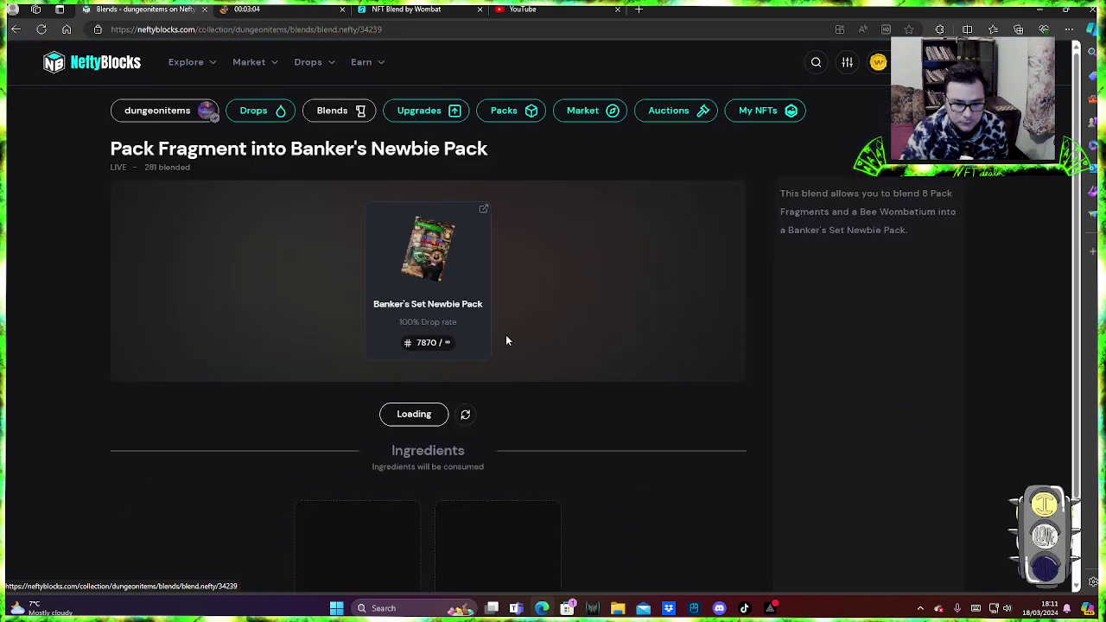
pyautogui.scroll(-1, 506, 339)
pyautogui.scroll(-1, 507, 340)
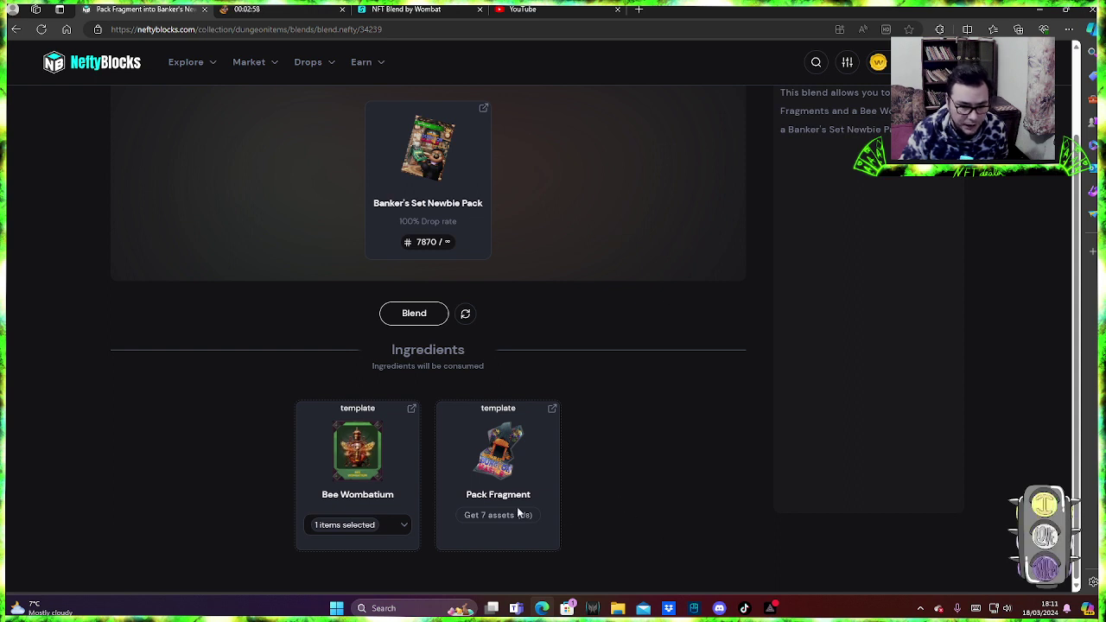
pyautogui.moveTo(334, 495); pyautogui.dragTo(424, 499)
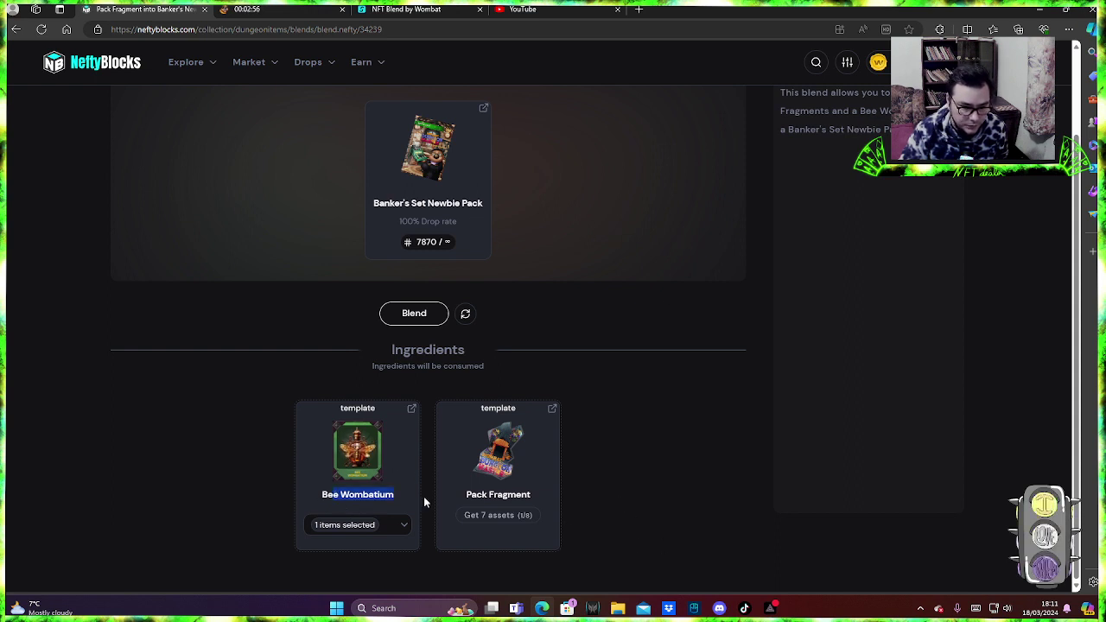
pyautogui.click(630, 531)
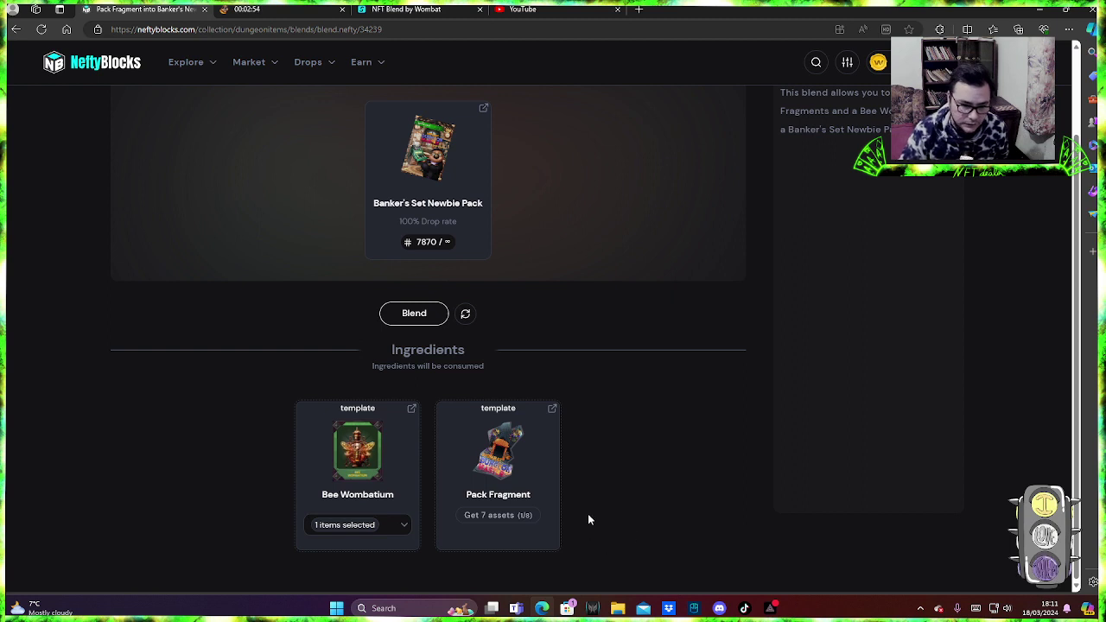
pyautogui.moveTo(588, 514); pyautogui.dragTo(460, 516)
pyautogui.click(608, 467)
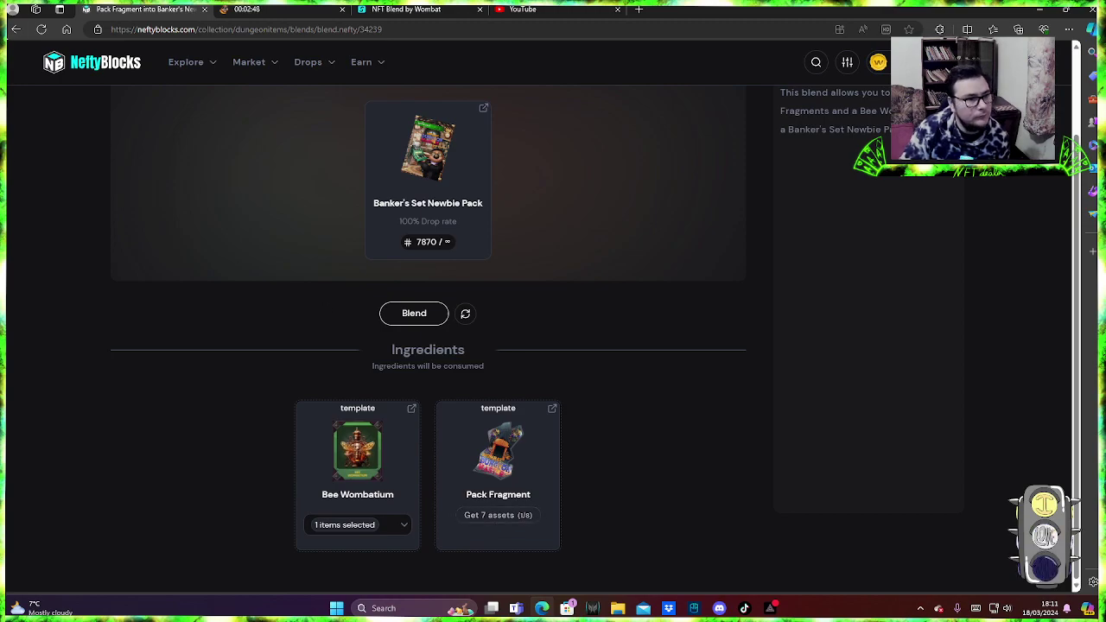
pyautogui.click(15, 29)
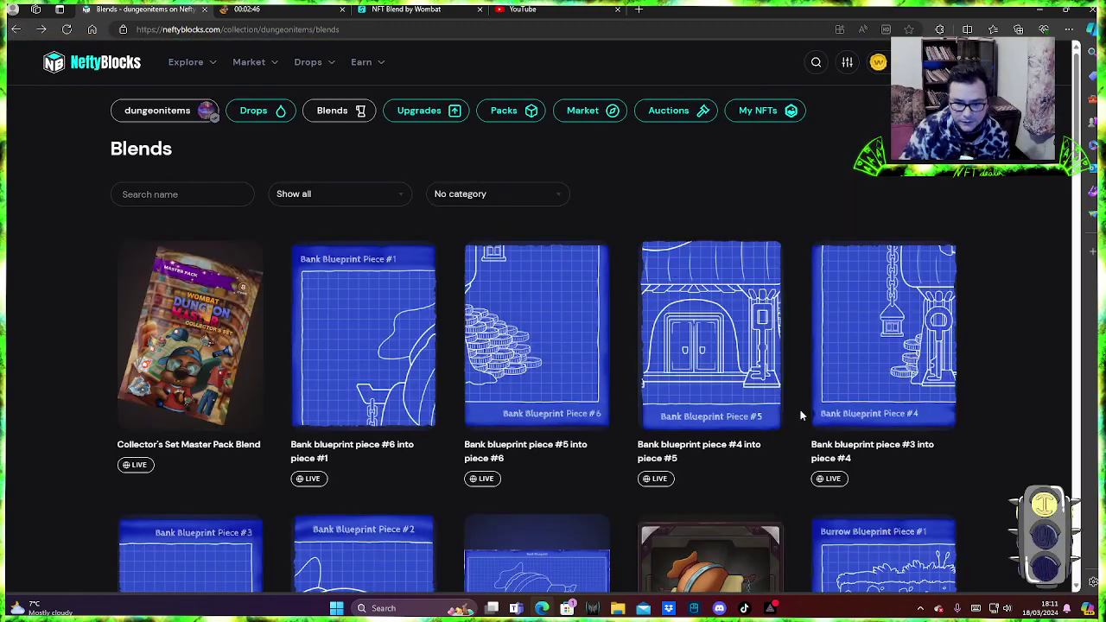
# Open the Pack Fragment into Professor's Newbie Pack blend, examine its ingredients and return to the blends list
pyautogui.scroll(-8, 801, 417)
pyautogui.click(722, 327)
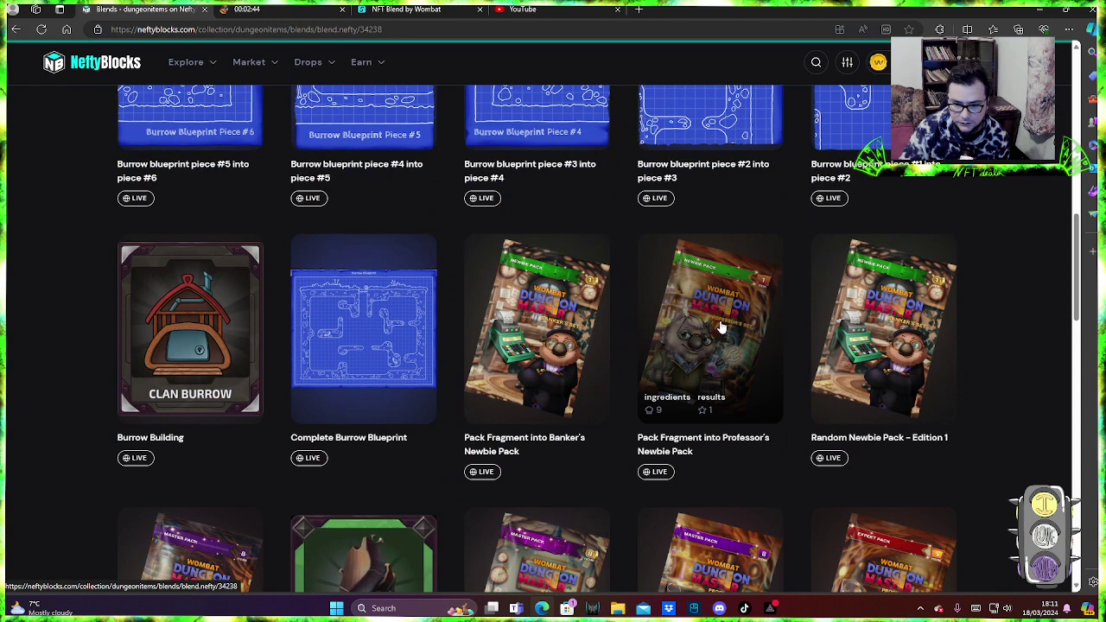
pyautogui.scroll(-1, 721, 323)
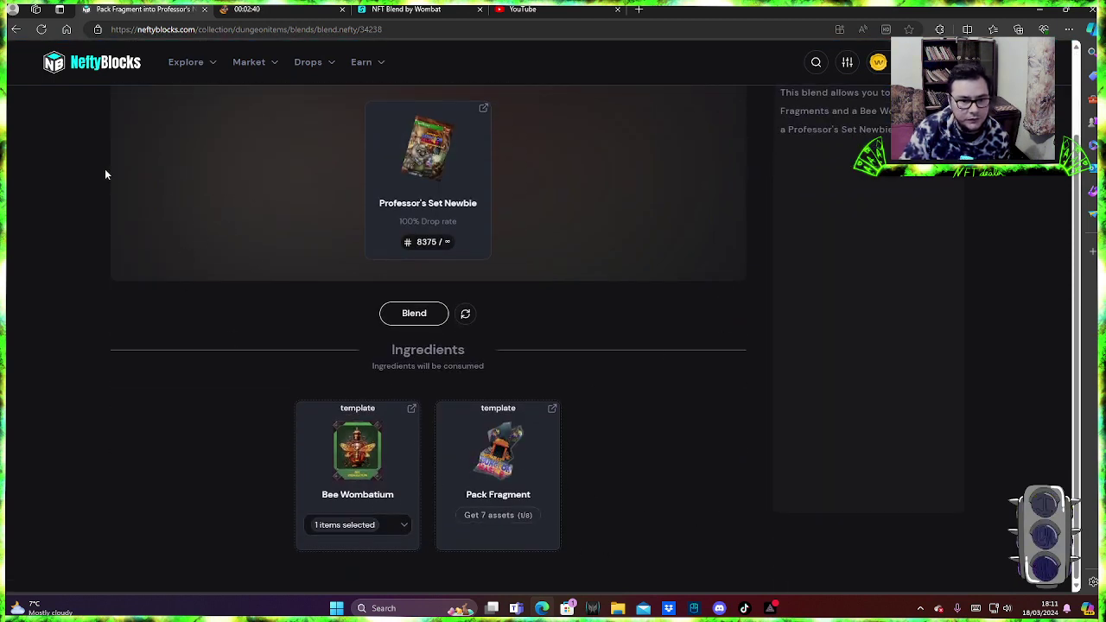
pyautogui.click(15, 30)
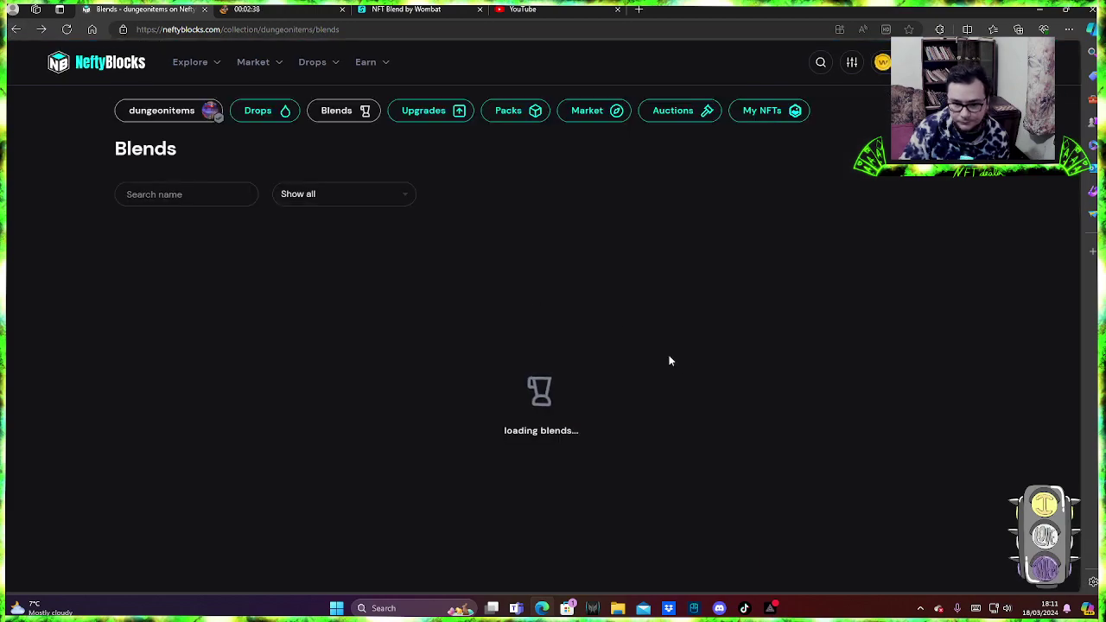
# Open the Random Newbie Pack - Edition 1 blend, flip through its possible result packs and return to the blends list
pyautogui.scroll(-8, 674, 363)
pyautogui.scroll(-3, 680, 368)
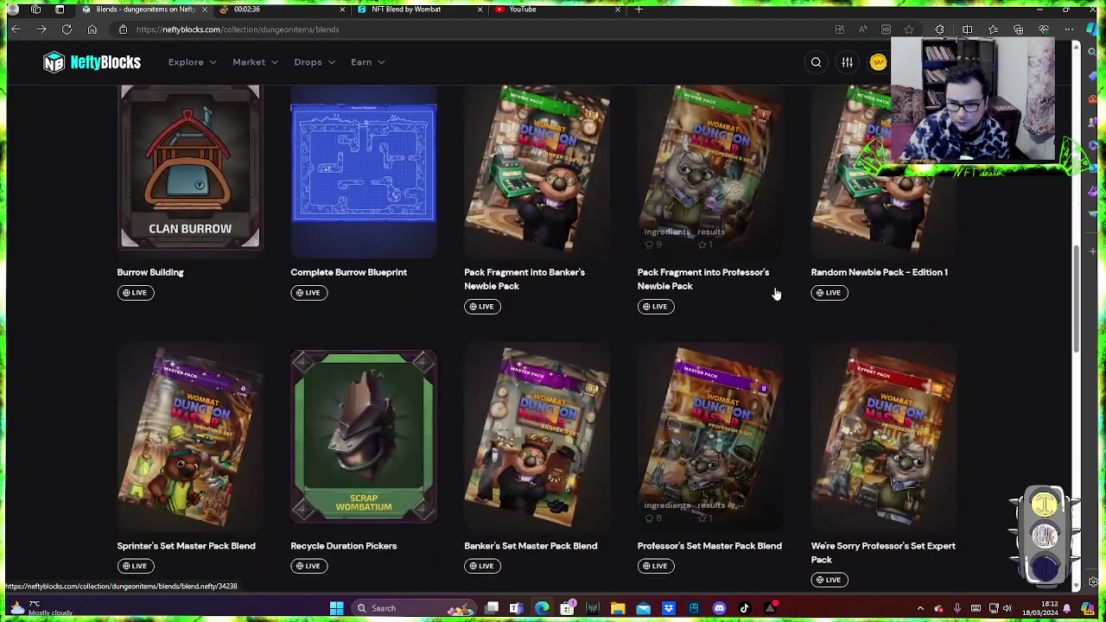
pyautogui.click(867, 188)
pyautogui.scroll(-1, 516, 363)
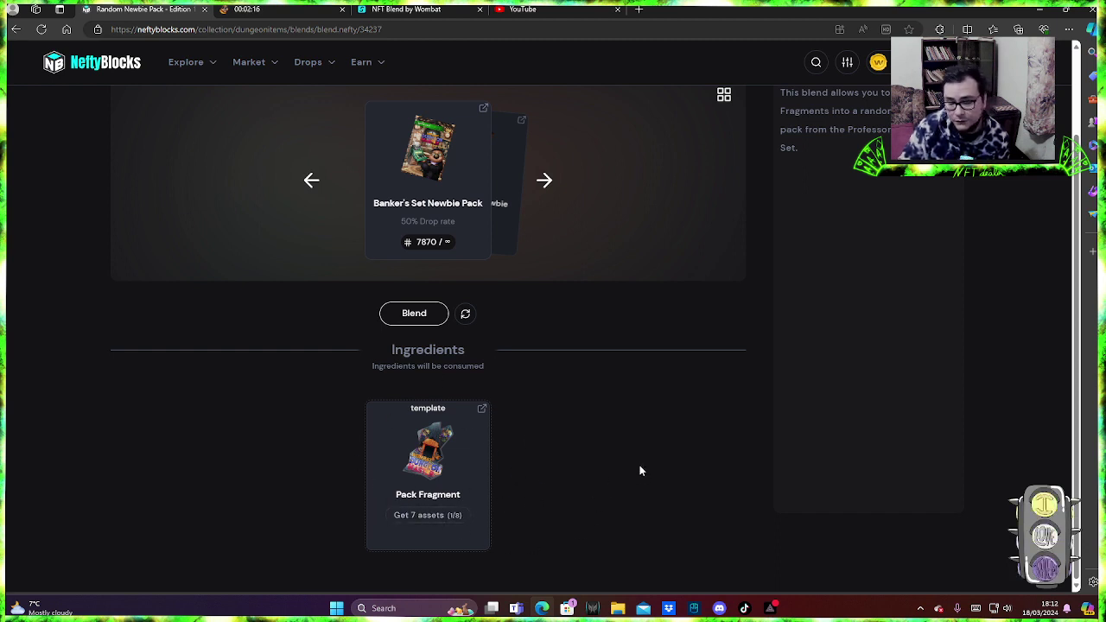
pyautogui.click(311, 181)
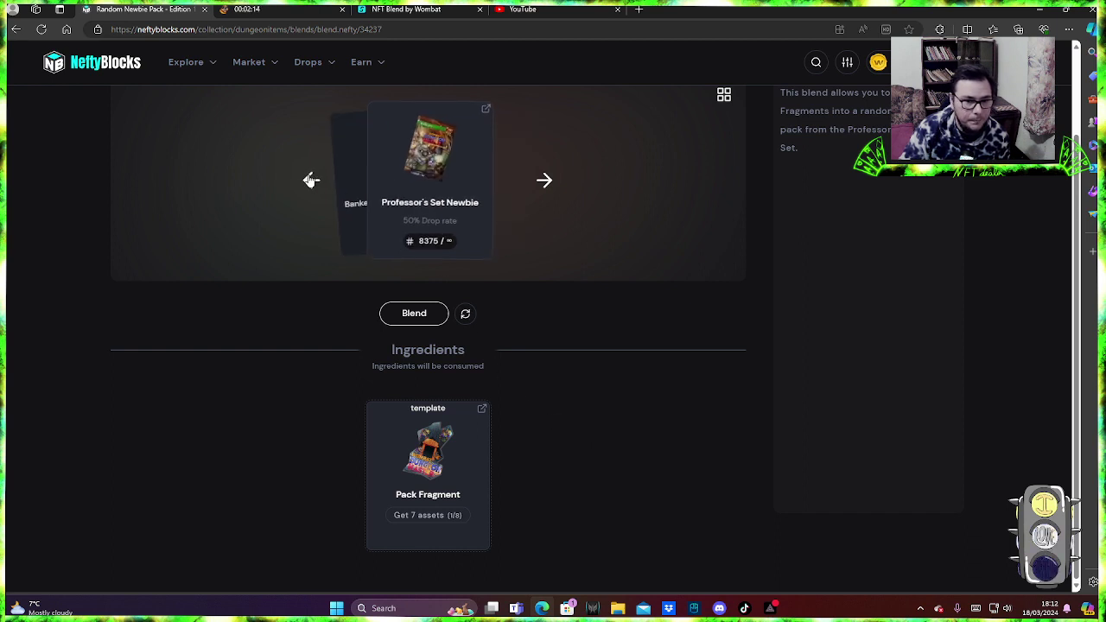
pyautogui.click(544, 180)
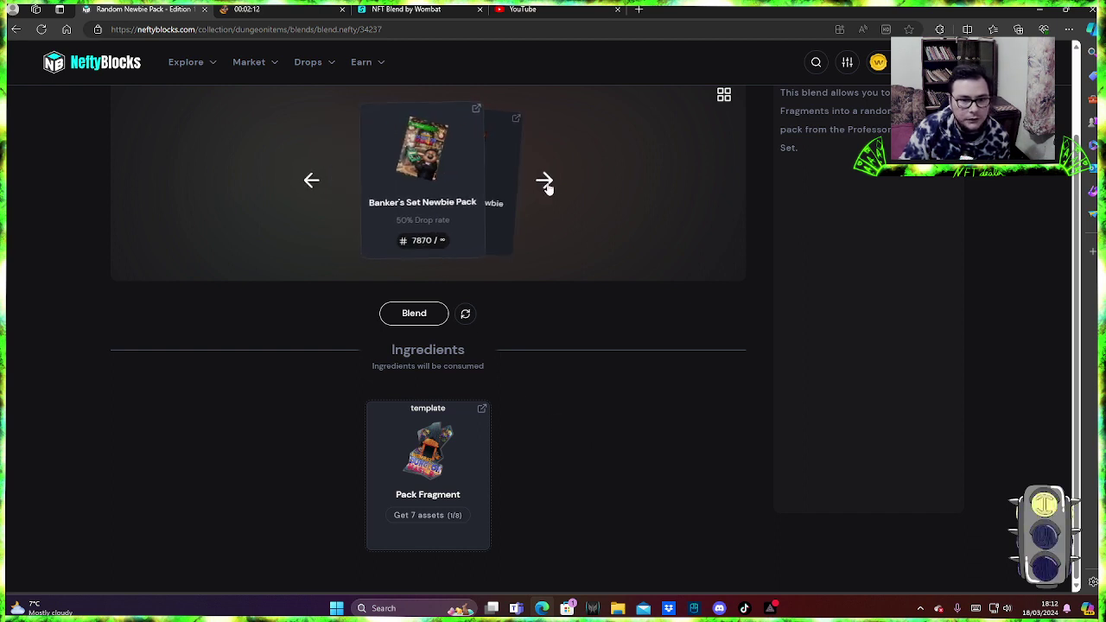
pyautogui.click(15, 29)
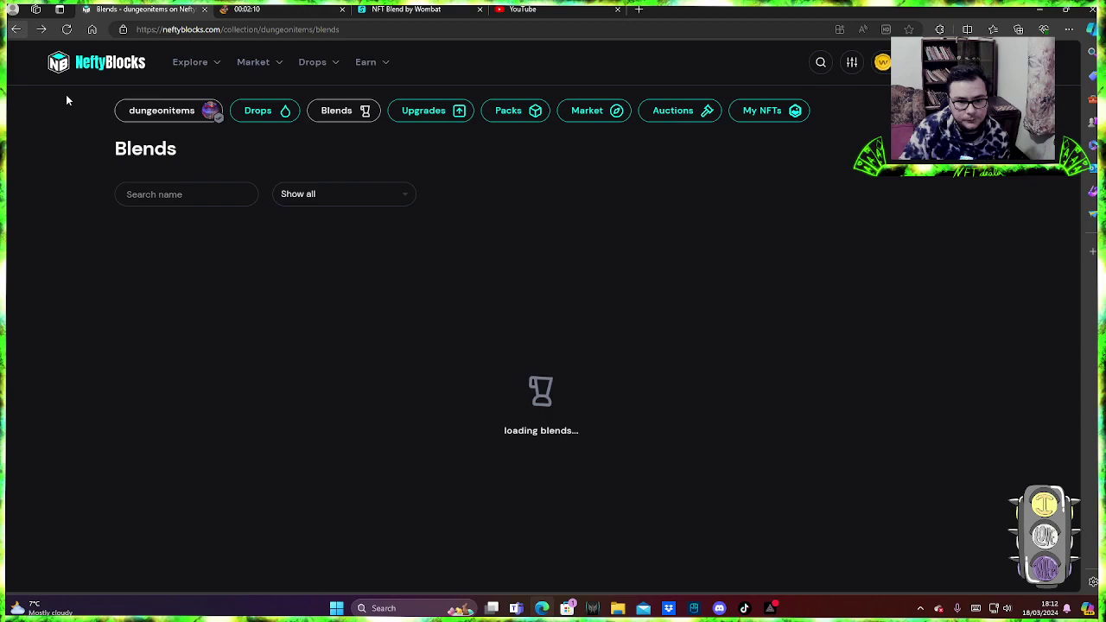
# Reopen the Sprinter's Set Master Pack Blend, review its Wombatium and expert pack ingredients and return to the blends list
pyautogui.scroll(-5, 813, 453)
pyautogui.scroll(-10, 814, 453)
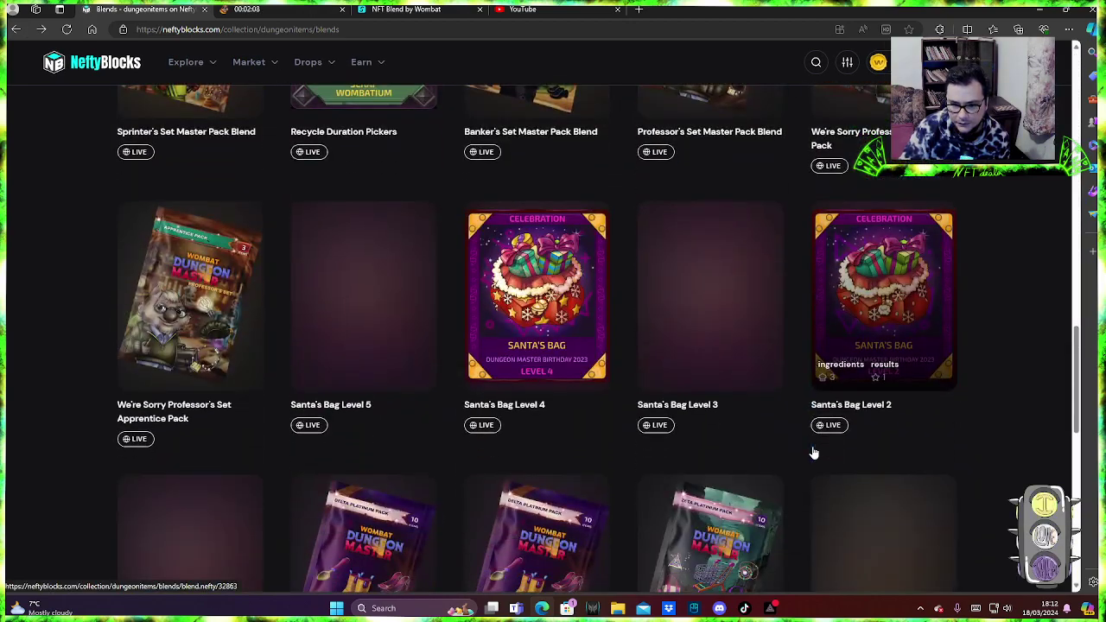
pyautogui.scroll(3, 813, 452)
pyautogui.scroll(2, 813, 453)
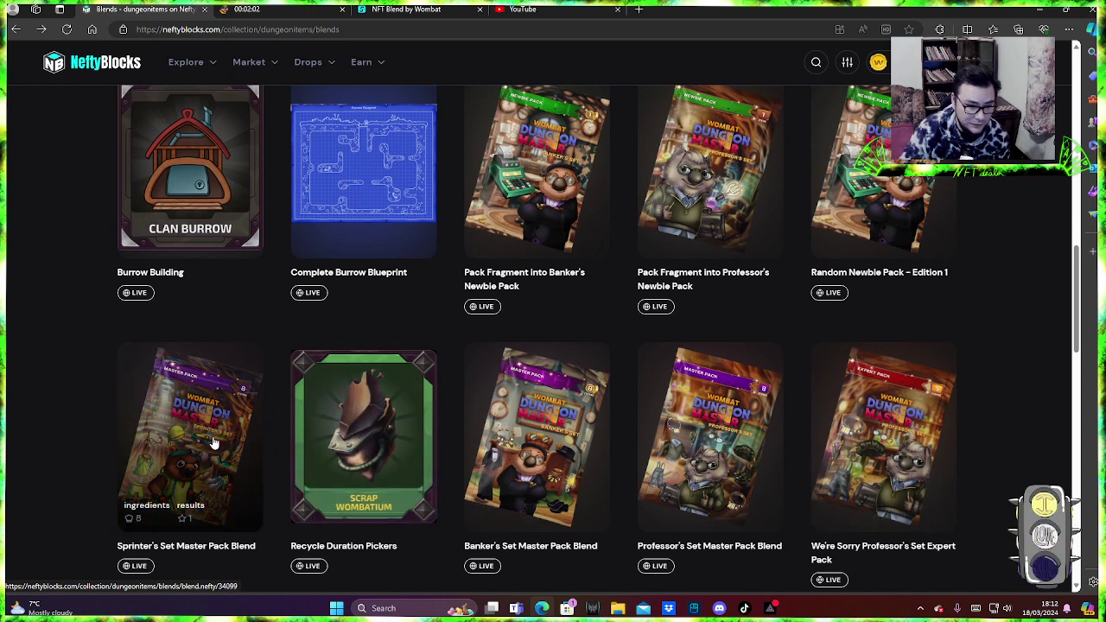
pyautogui.click(214, 442)
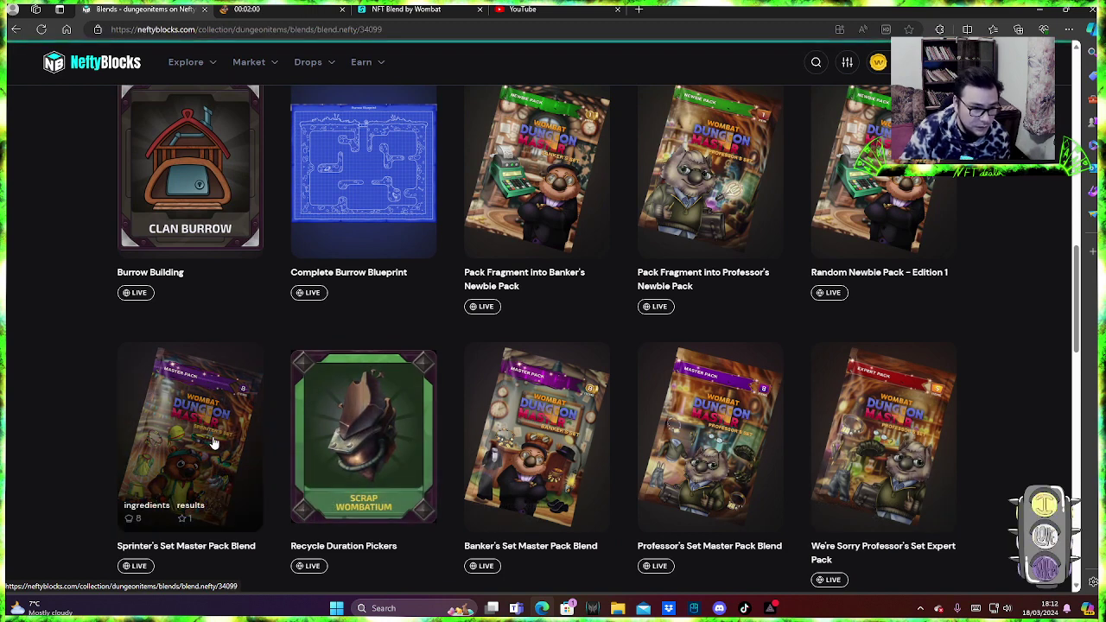
pyautogui.scroll(-1, 659, 403)
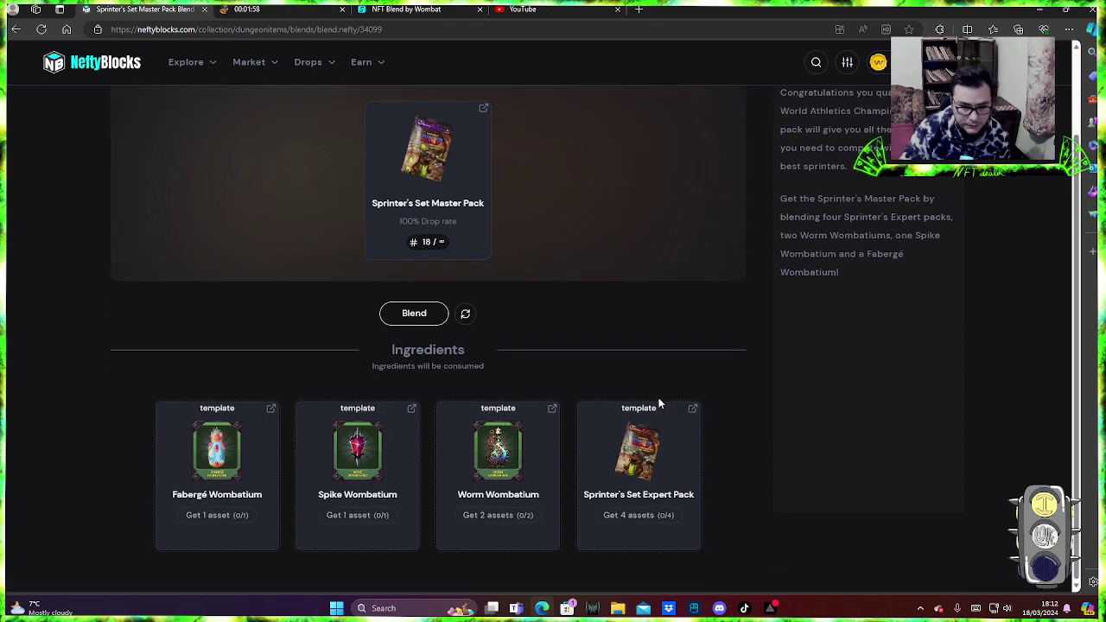
pyautogui.scroll(1, 658, 403)
pyautogui.hotkey('alt', 'Left')
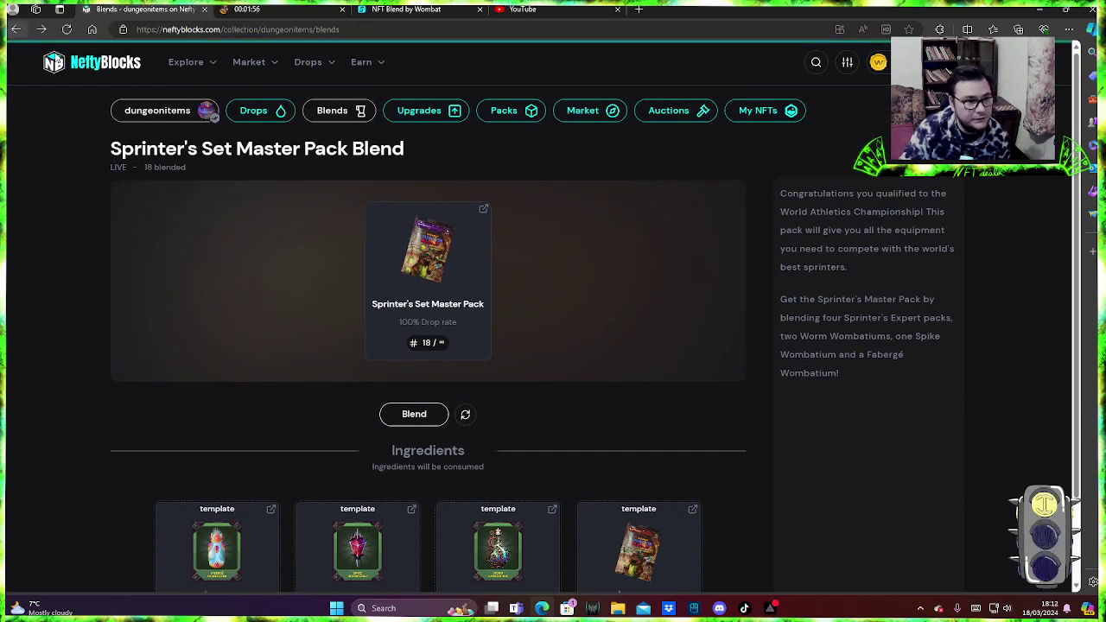
# Open the Banker's Set Master Pack Blend, examine its required ingredients and return to the blends list
pyautogui.scroll(-12, 643, 381)
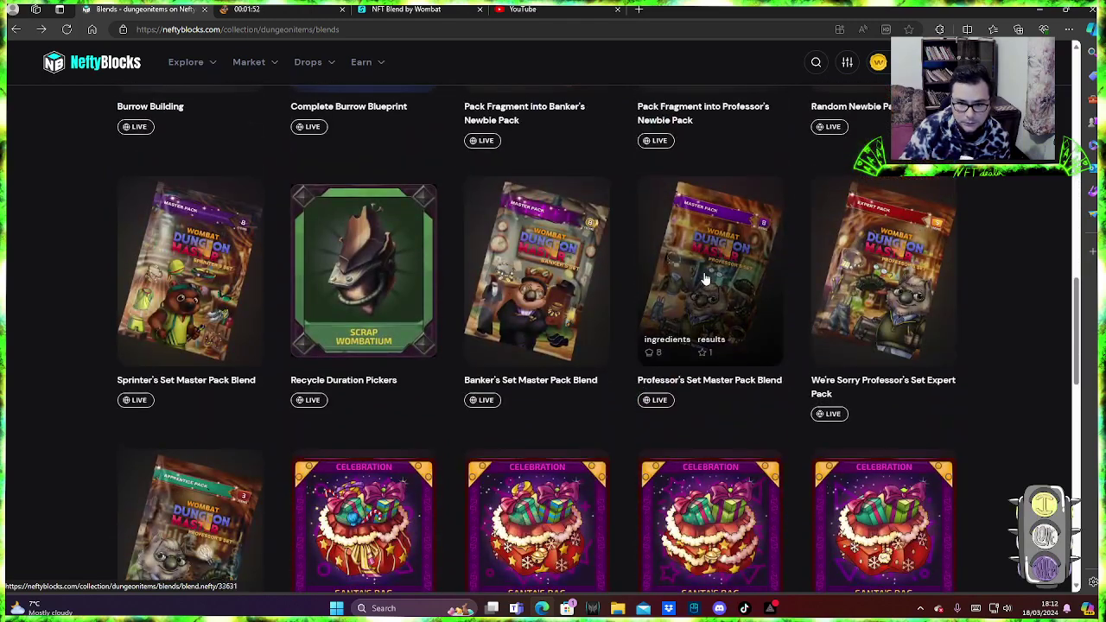
pyautogui.click(502, 257)
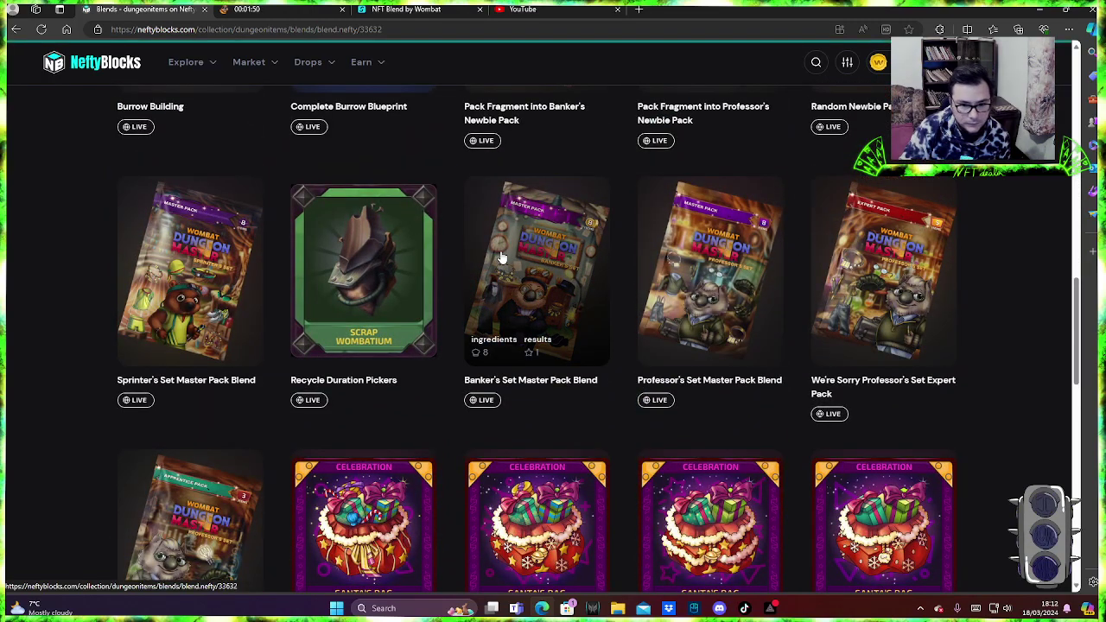
pyautogui.scroll(-1, 519, 294)
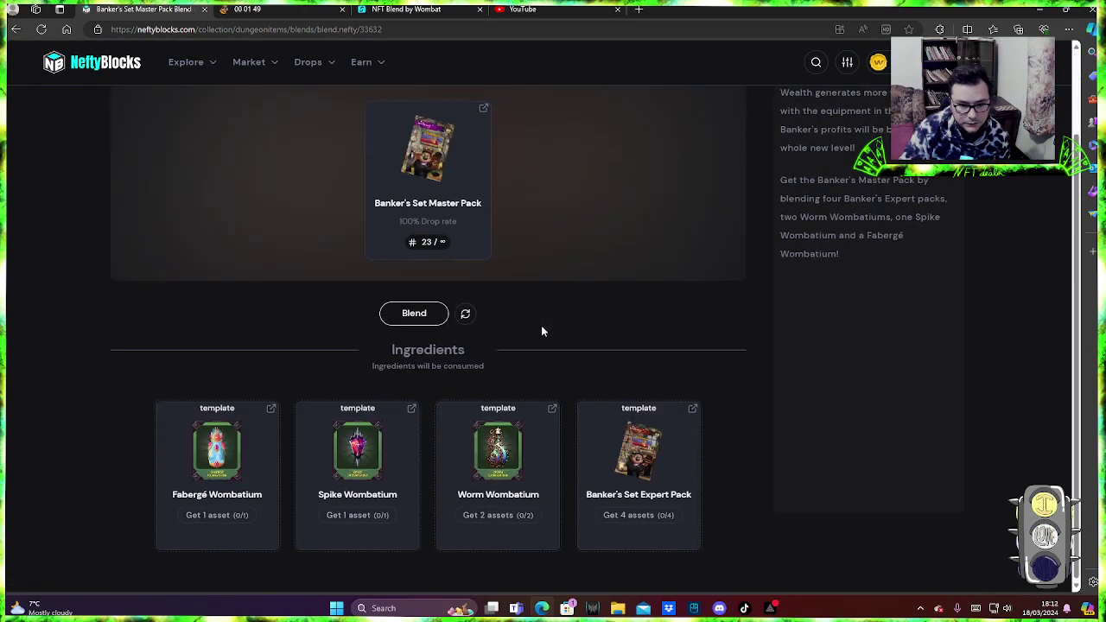
pyautogui.click(17, 30)
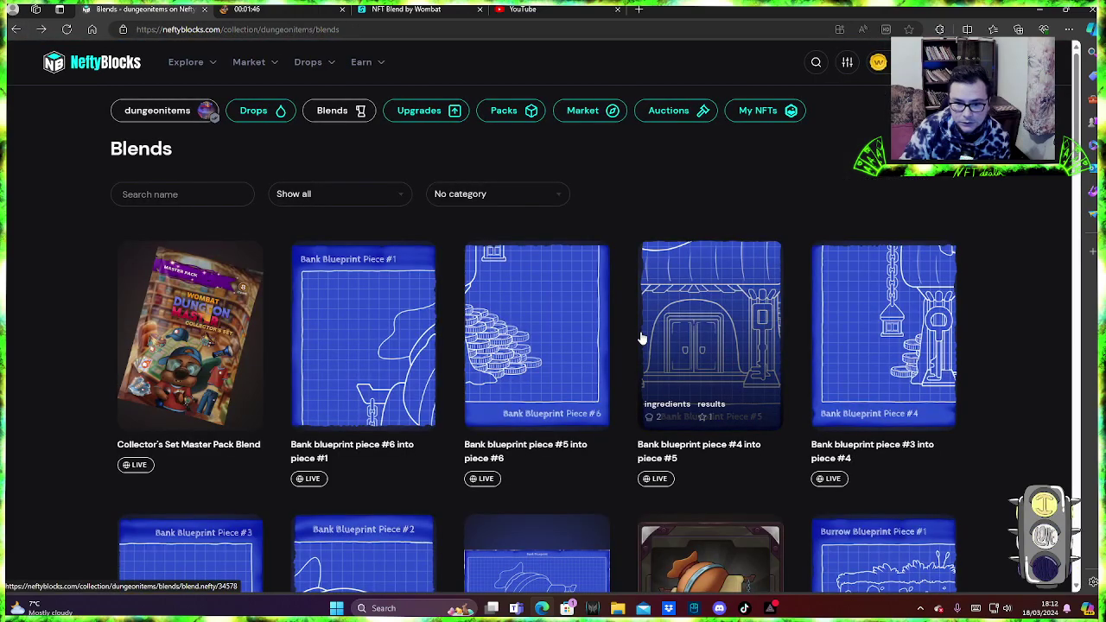
# Open the We're Sorry Professor's Set Expert Pack blend, examine its ingredient and return to the blends list
pyautogui.scroll(-10, 643, 339)
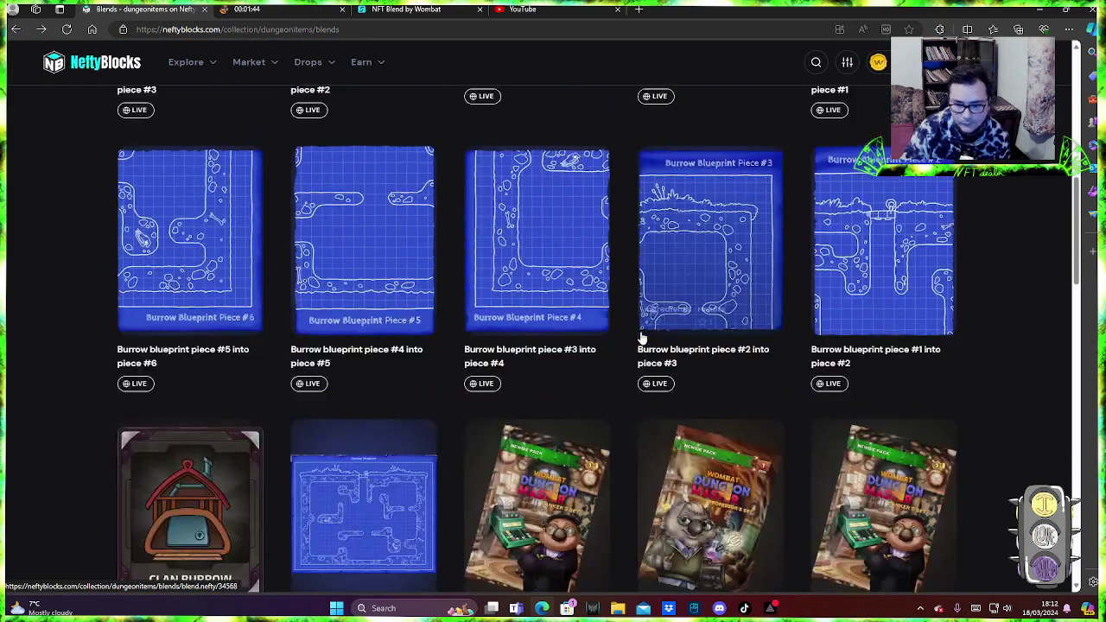
pyautogui.scroll(-3, 862, 310)
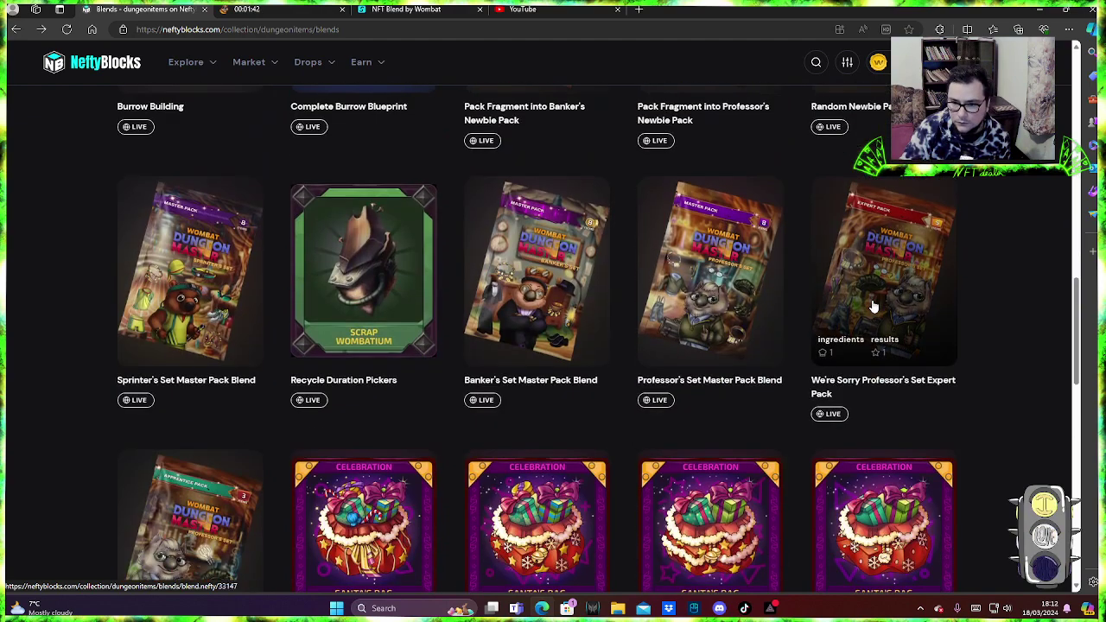
pyautogui.click(873, 302)
pyautogui.scroll(-1, 606, 317)
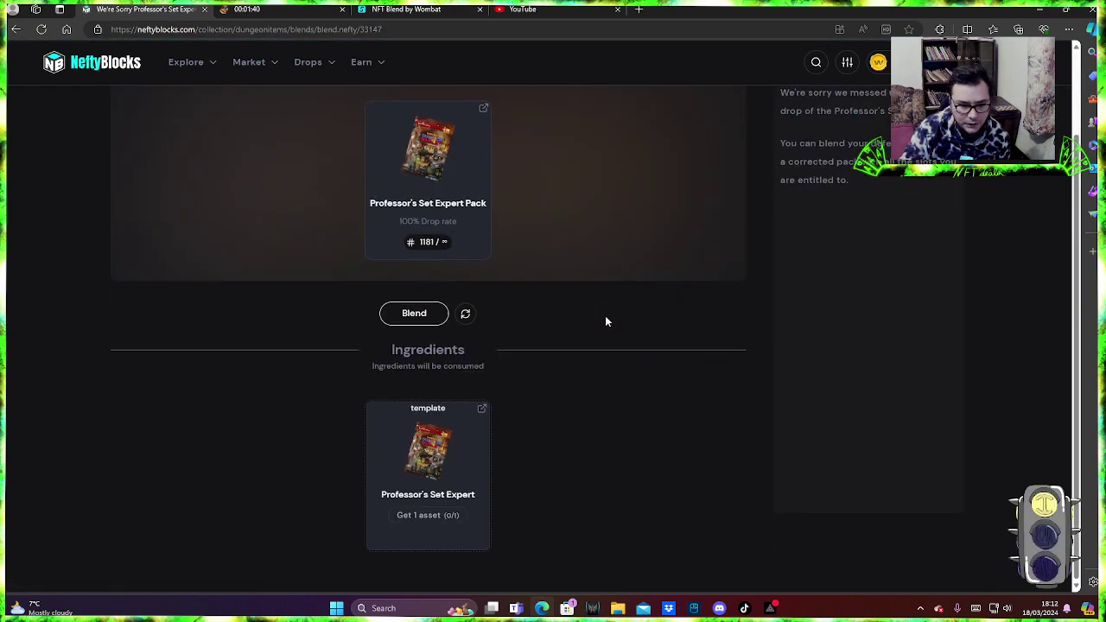
pyautogui.click(15, 30)
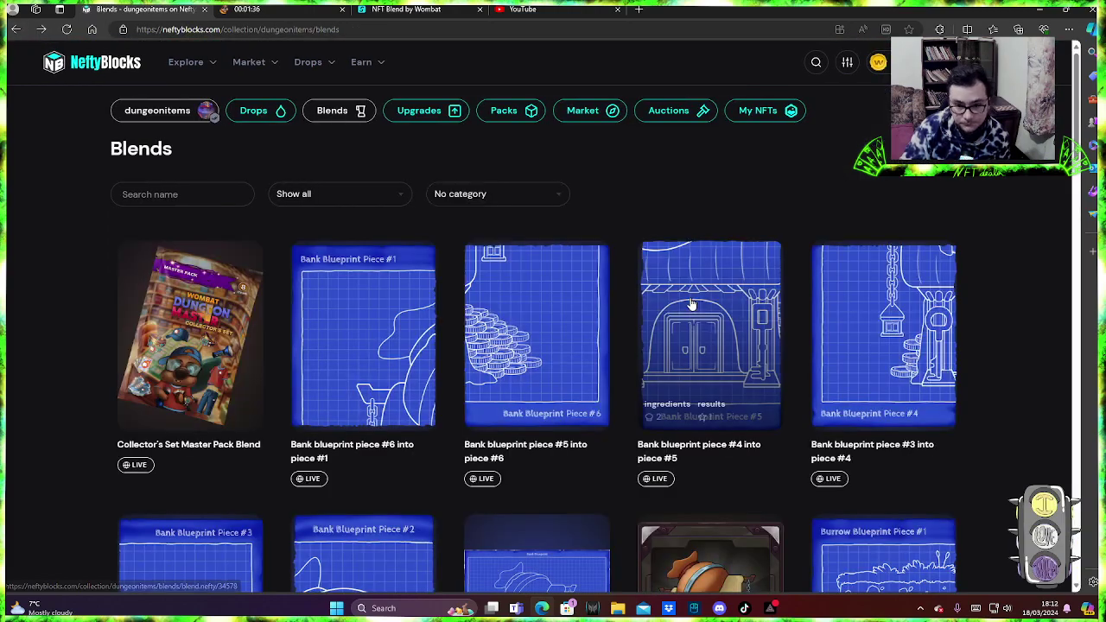
# Open the We're Sorry Professor's Set Apprentice Pack blend, examine its recipe and return to the blends list
pyautogui.scroll(-12, 691, 304)
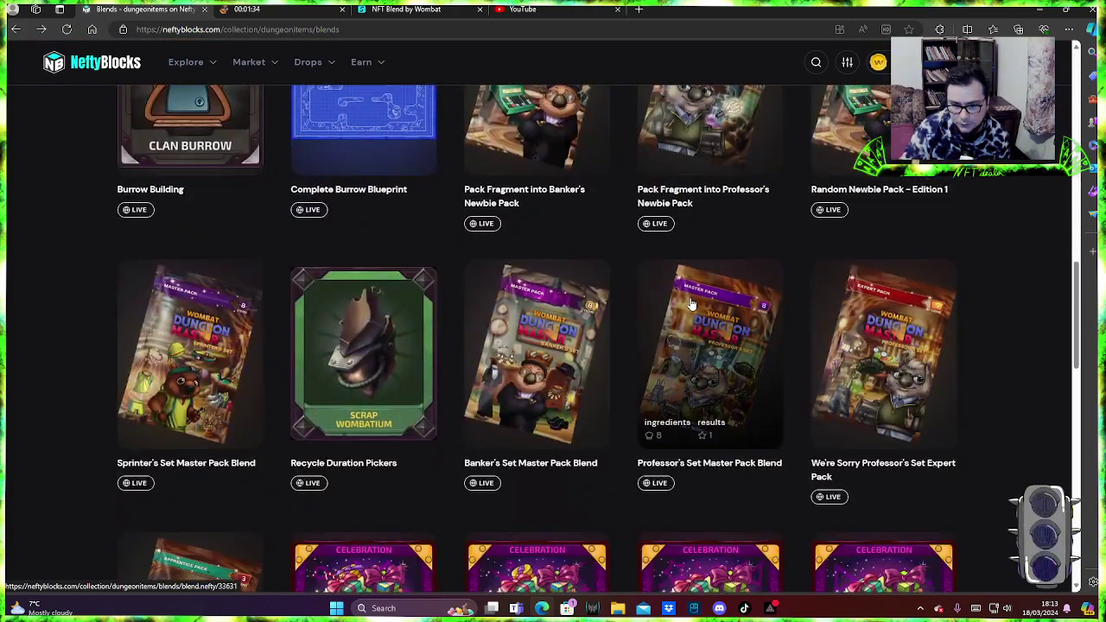
pyautogui.scroll(-4, 692, 304)
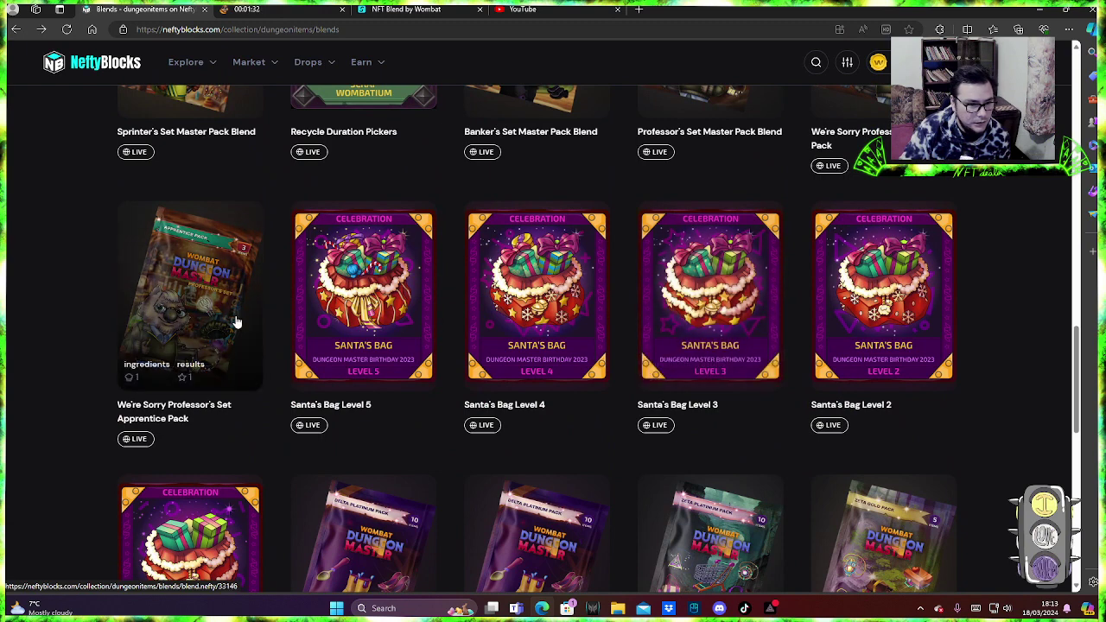
pyautogui.click(237, 321)
pyautogui.scroll(-2, 237, 322)
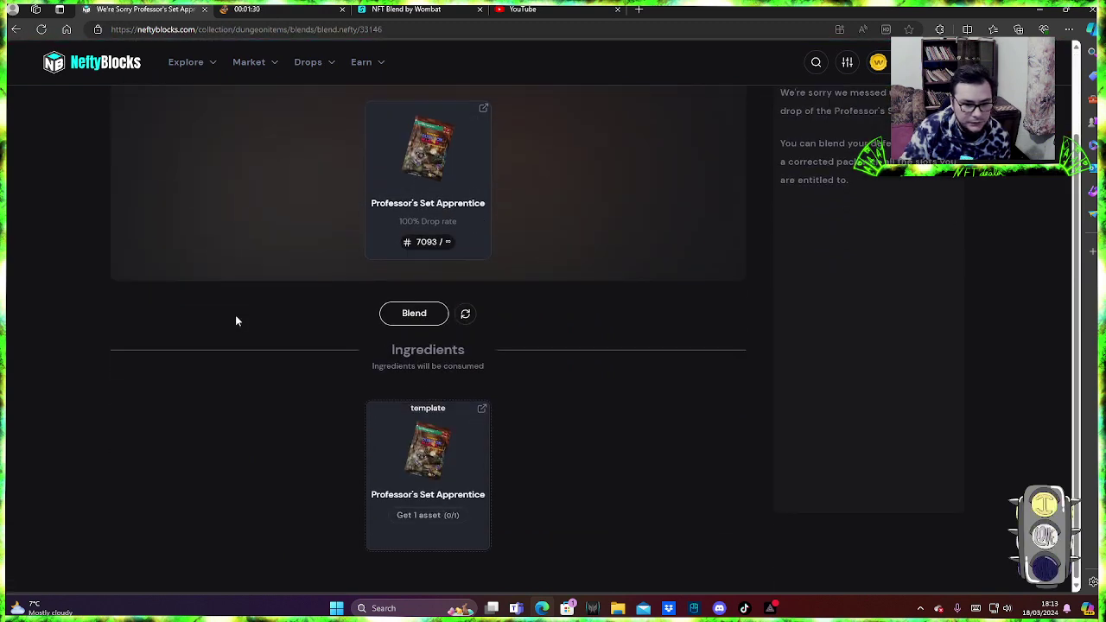
pyautogui.scroll(2, 236, 320)
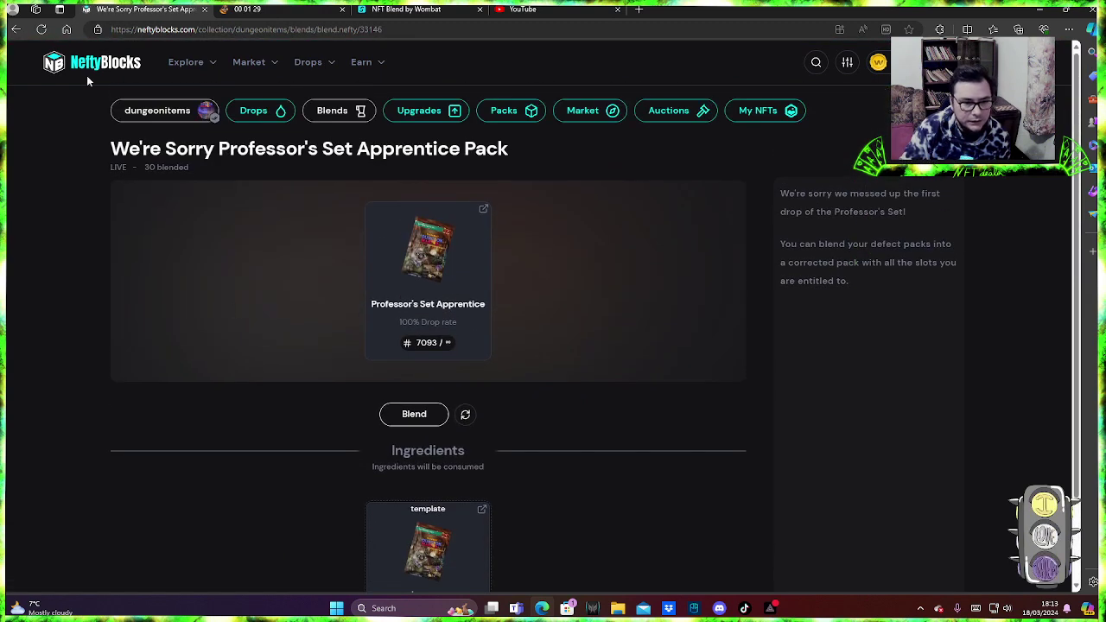
pyautogui.click(16, 30)
# Open the Bank blueprint piece #4 into piece #5 blend, examine its ingredients and return to the blends list
pyautogui.scroll(-3, 617, 338)
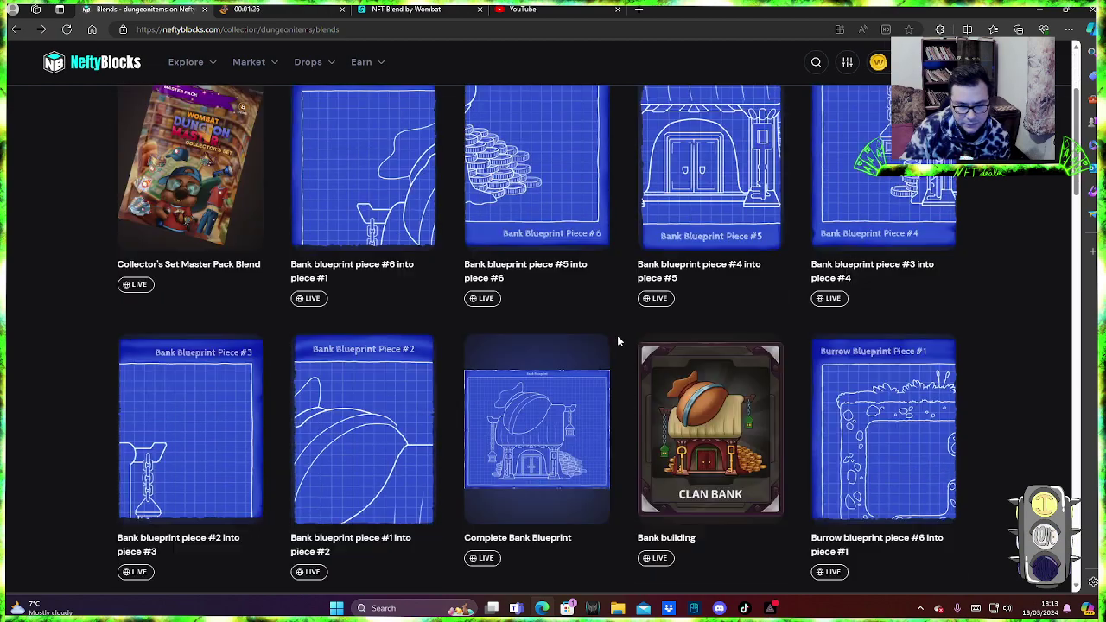
pyautogui.click(738, 134)
pyautogui.scroll(-1, 691, 165)
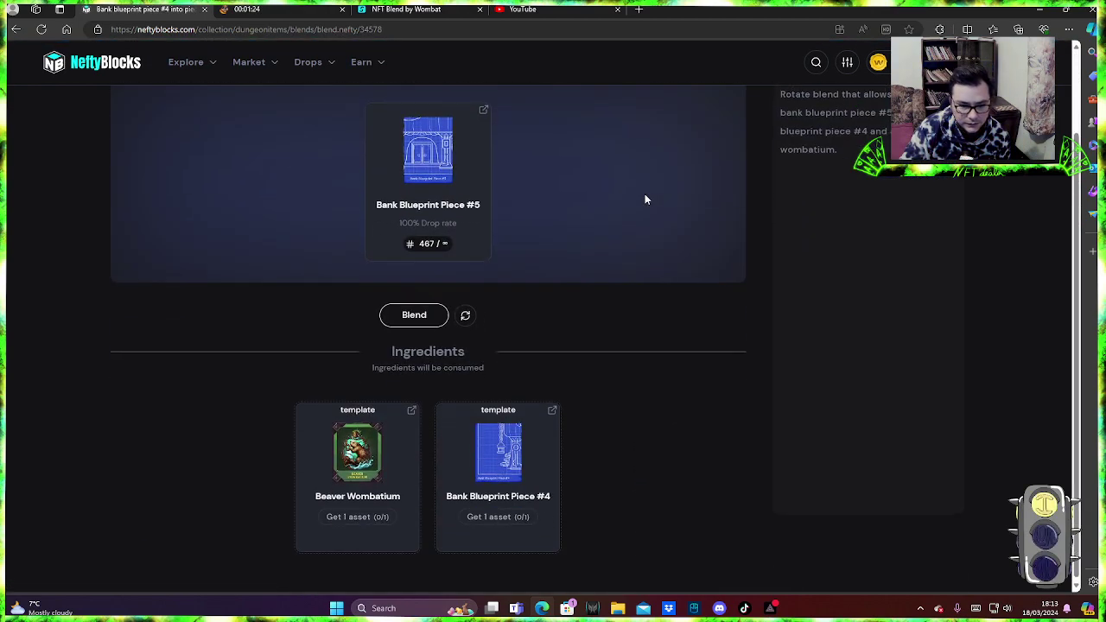
pyautogui.click(17, 31)
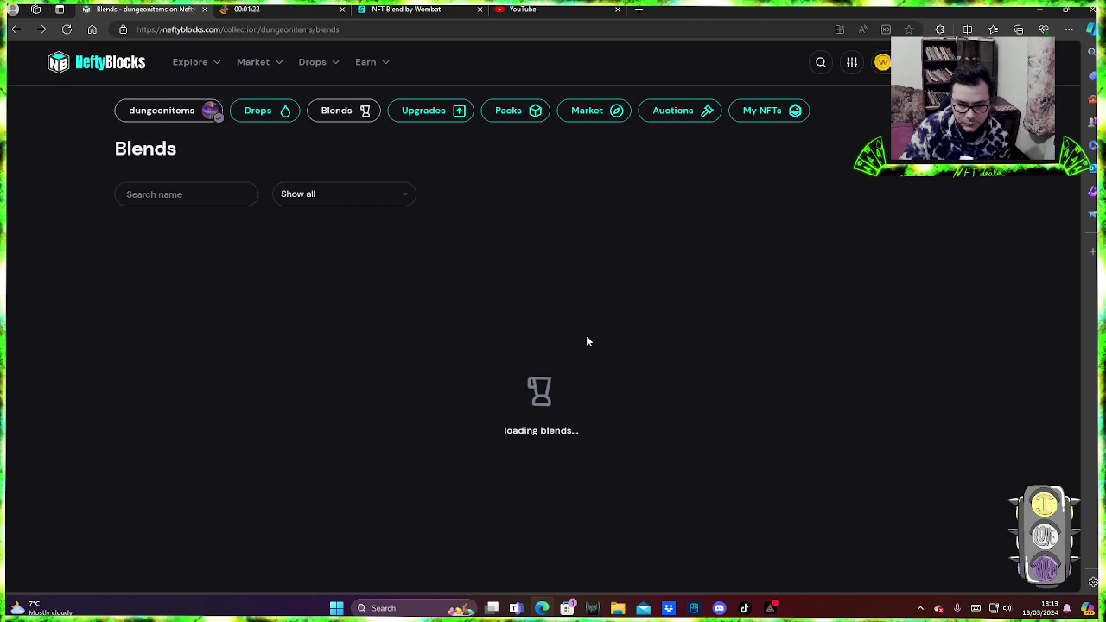
# Open the Empower The Elements (Zeta Gold) blend, examine its ingredients and return to the blends list
pyautogui.scroll(-15, 587, 343)
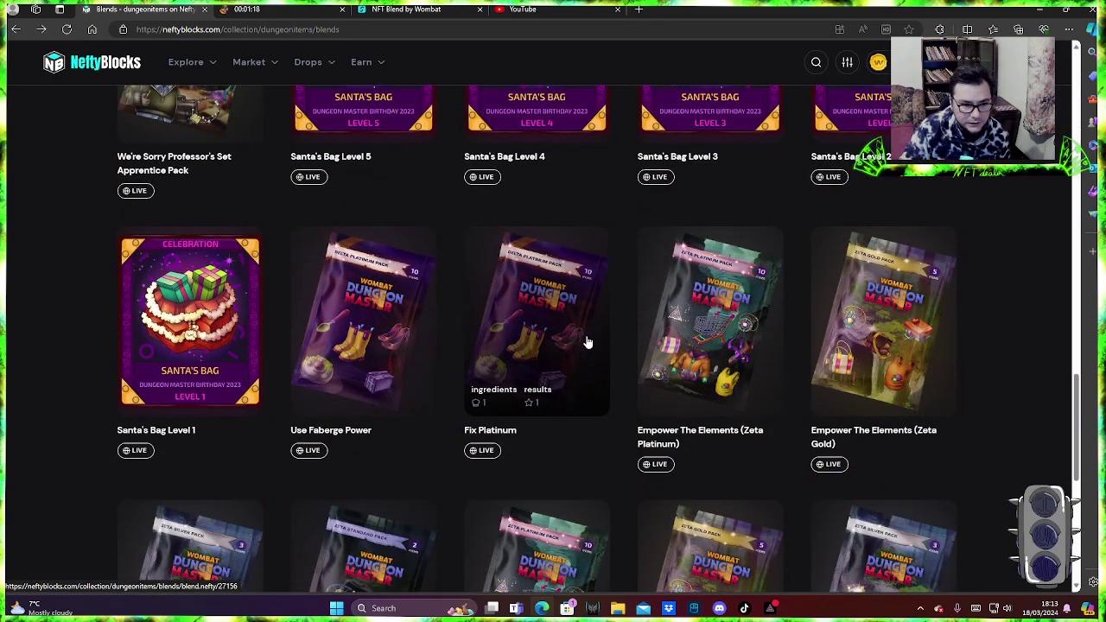
pyautogui.scroll(-3, 587, 343)
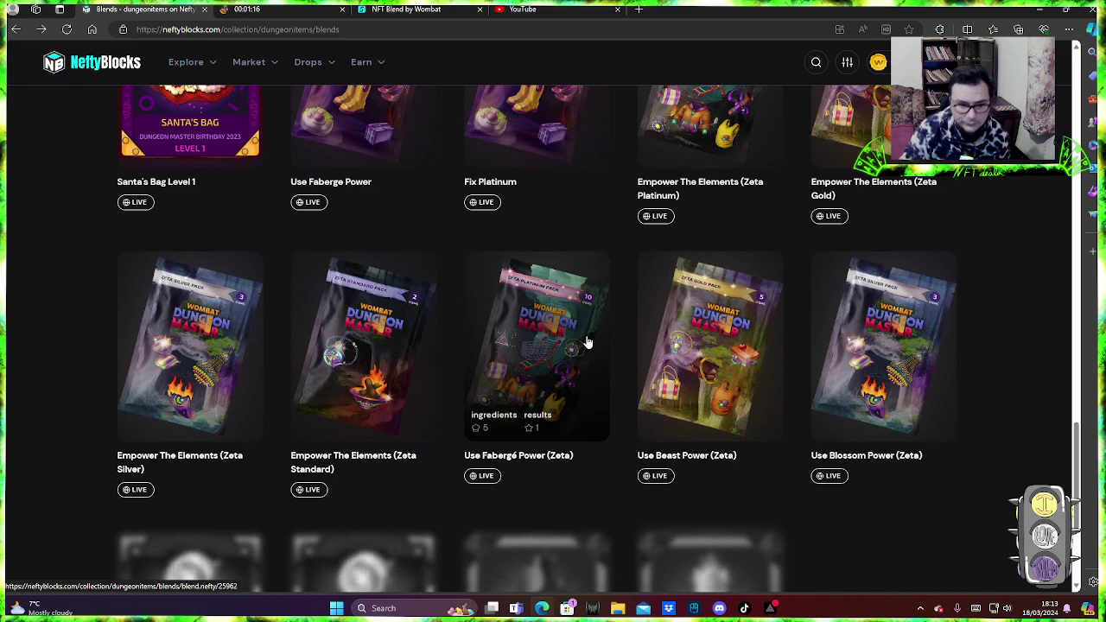
pyautogui.scroll(2, 587, 343)
pyautogui.click(868, 275)
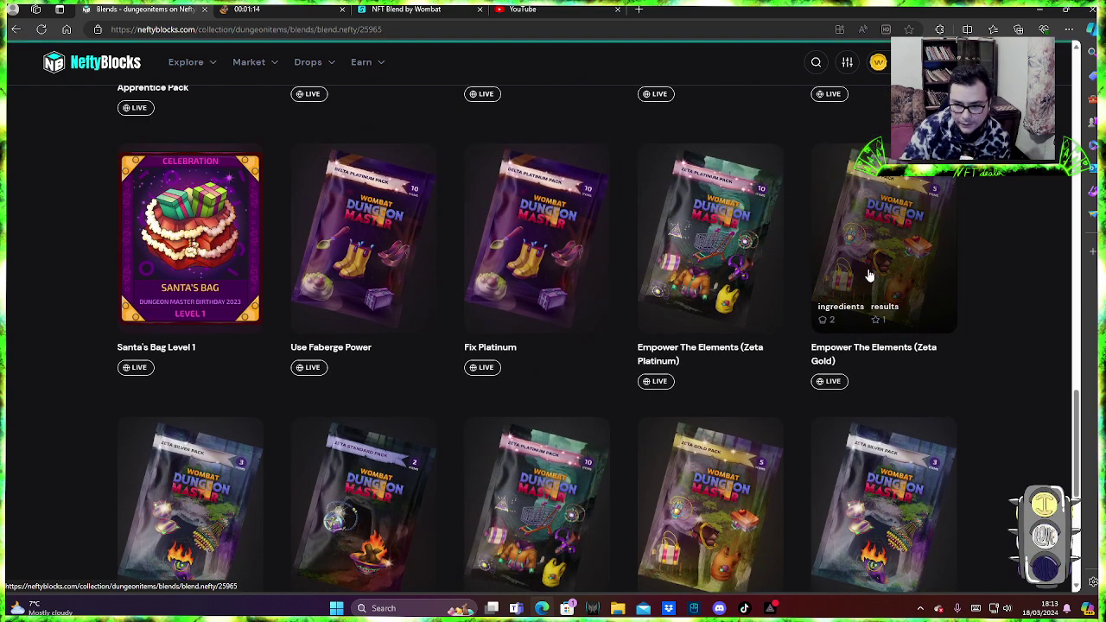
pyautogui.scroll(-1, 378, 264)
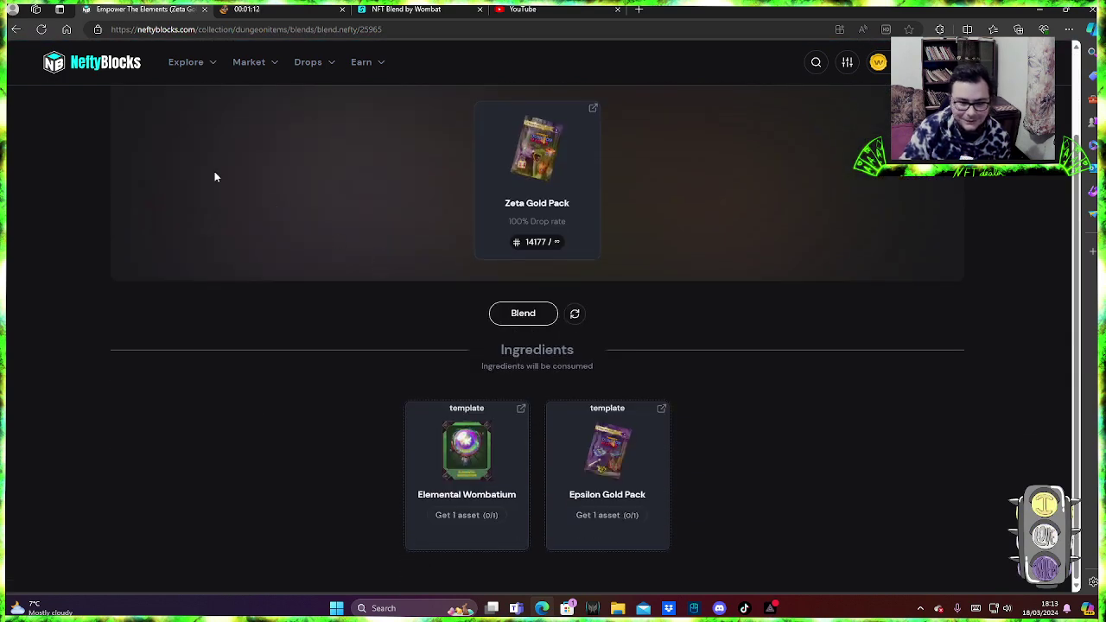
pyautogui.click(17, 30)
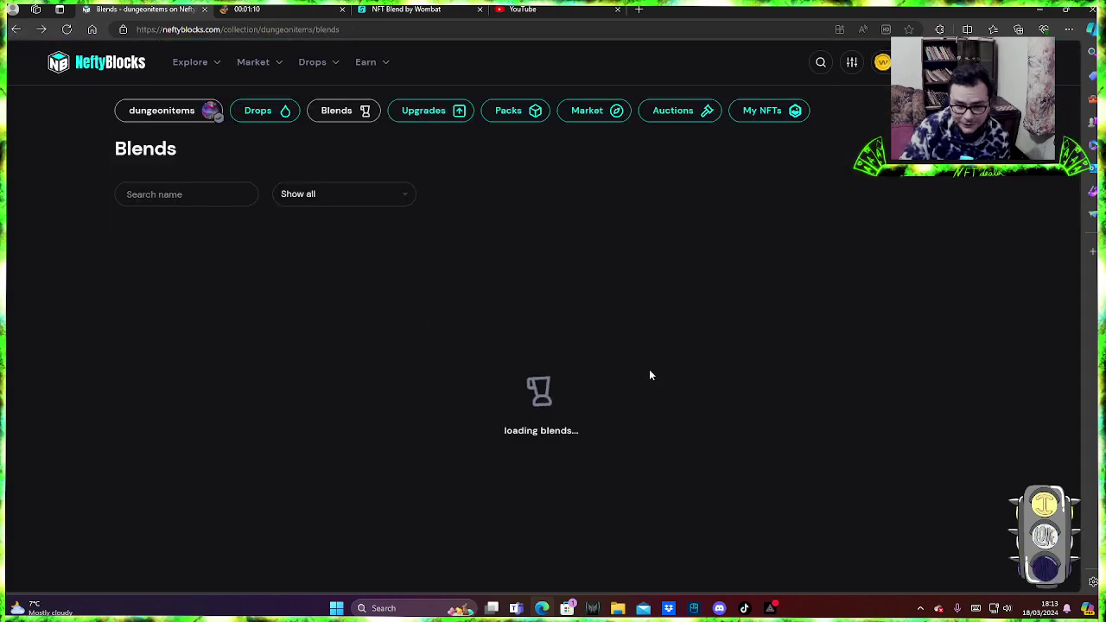
# Open the Complete Burrow Blueprint blend, examine its ingredients and return to the blends list
pyautogui.scroll(-4, 651, 375)
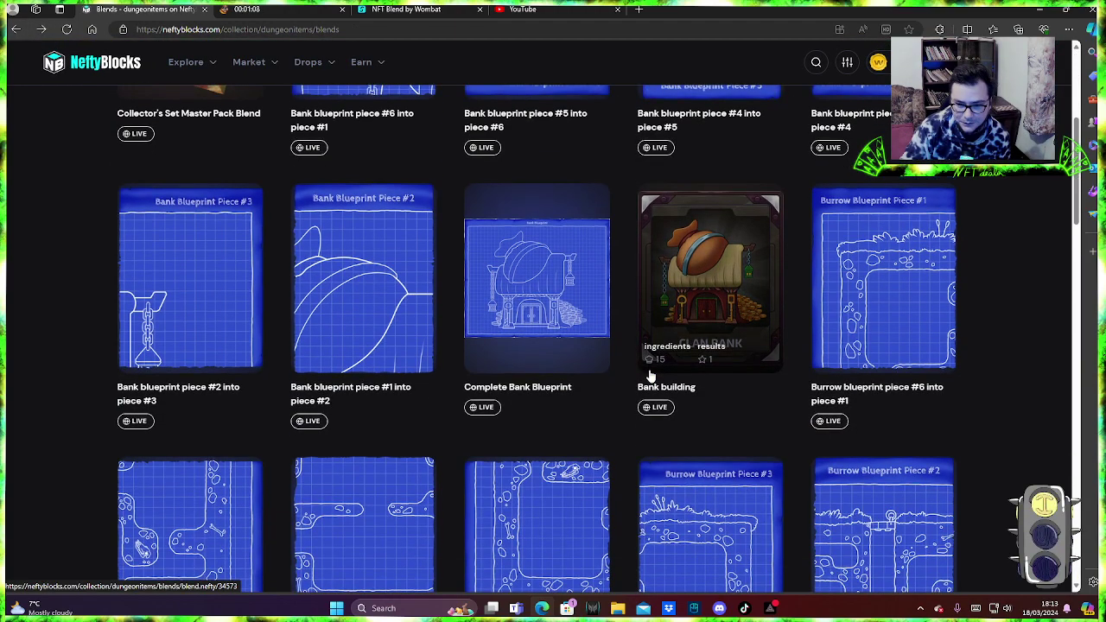
pyautogui.scroll(-9, 651, 375)
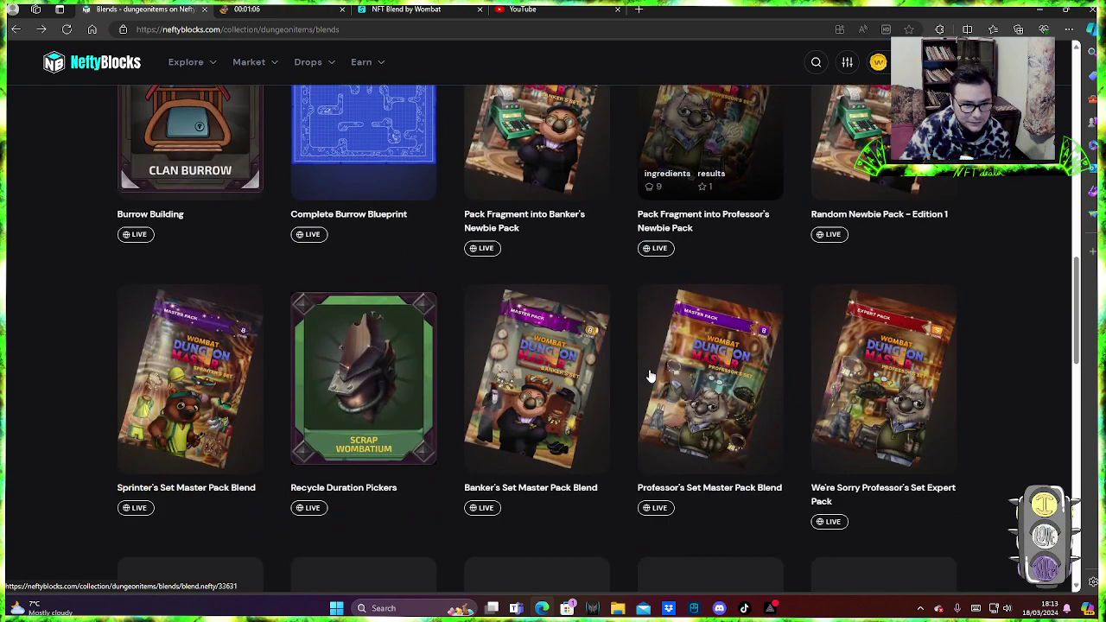
pyautogui.scroll(2, 563, 352)
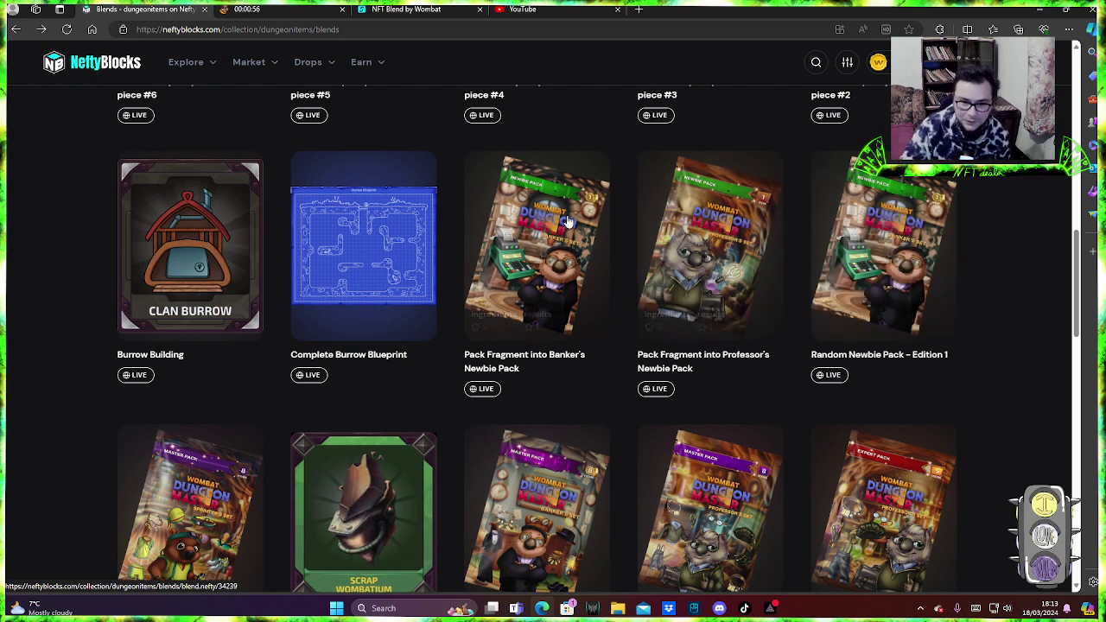
pyautogui.click(354, 252)
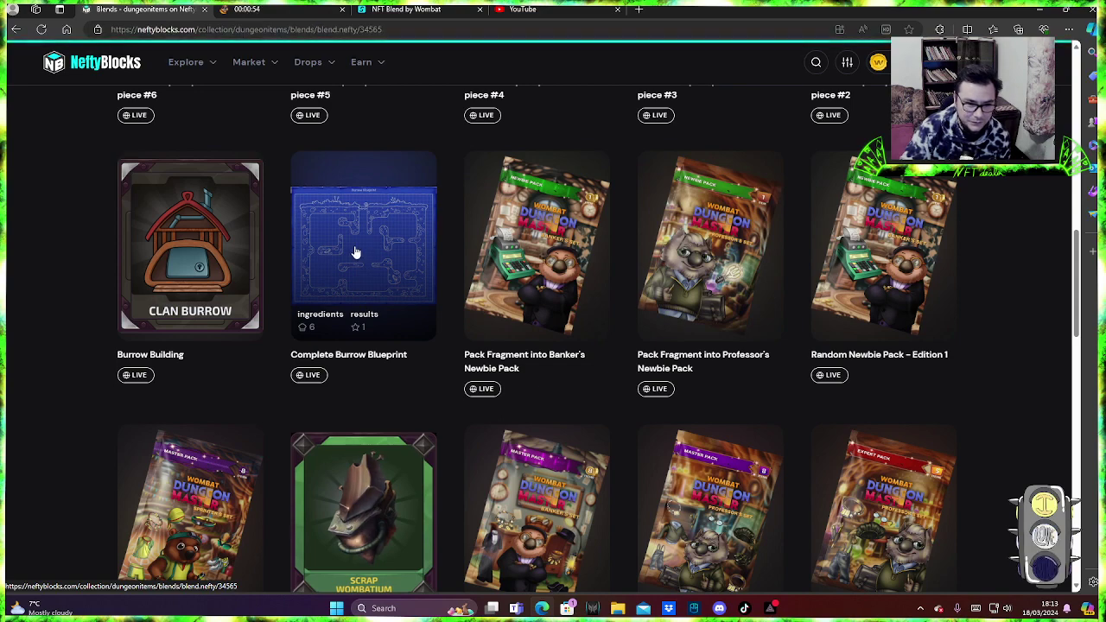
pyautogui.scroll(-4, 355, 251)
pyautogui.scroll(4, 354, 251)
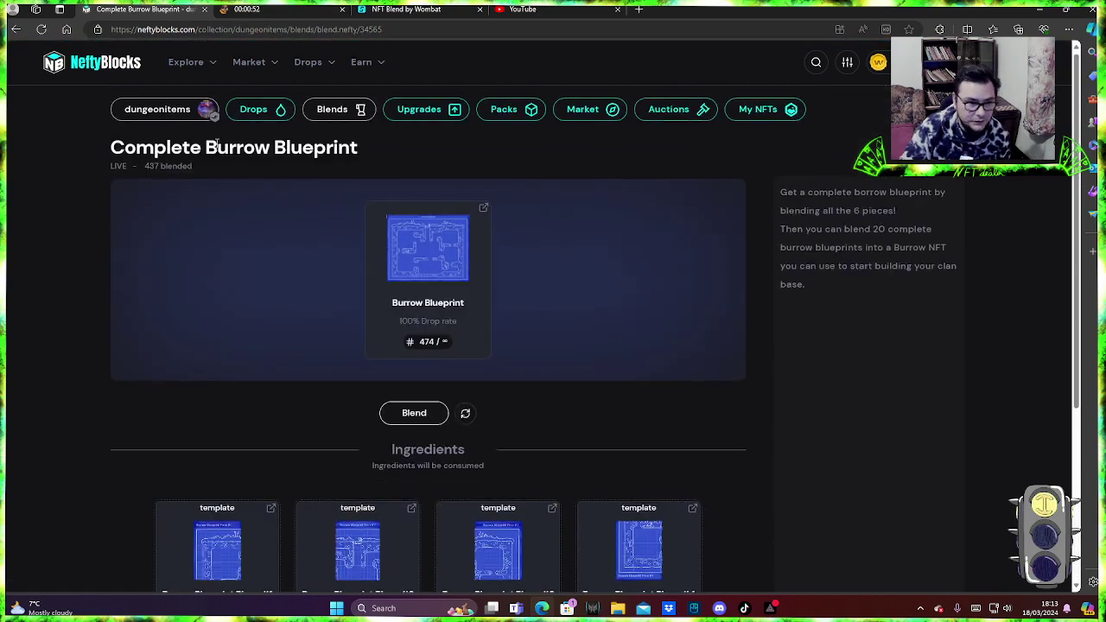
pyautogui.click(16, 30)
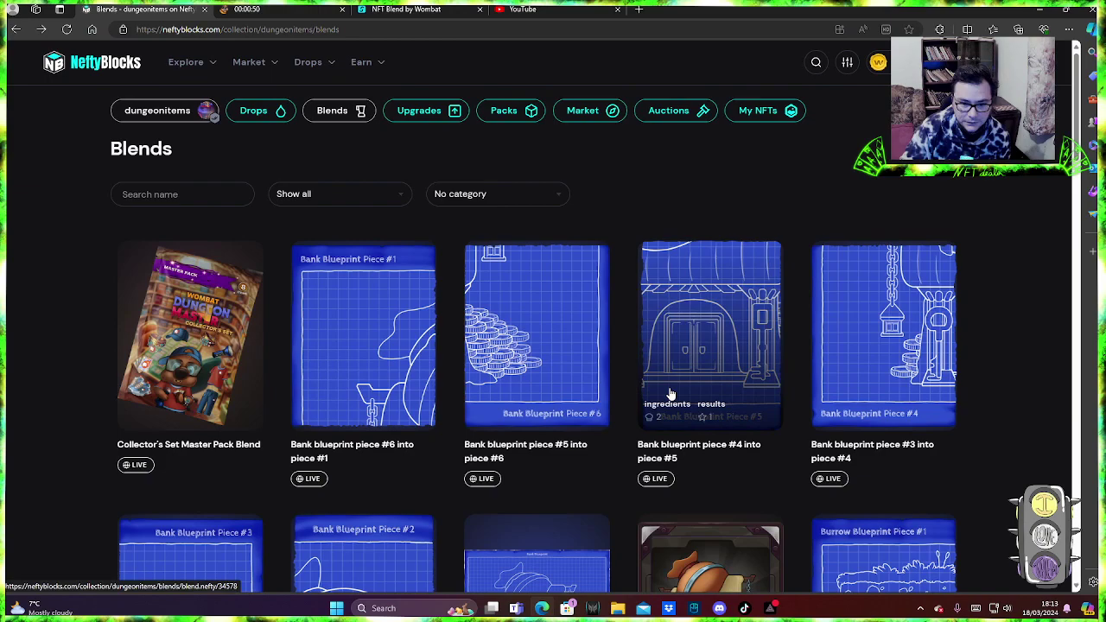
# Open the Recycle Duration Pickers blend, examine its ingredients and return to the blends list
pyautogui.scroll(-7, 669, 387)
pyautogui.scroll(-1, 671, 394)
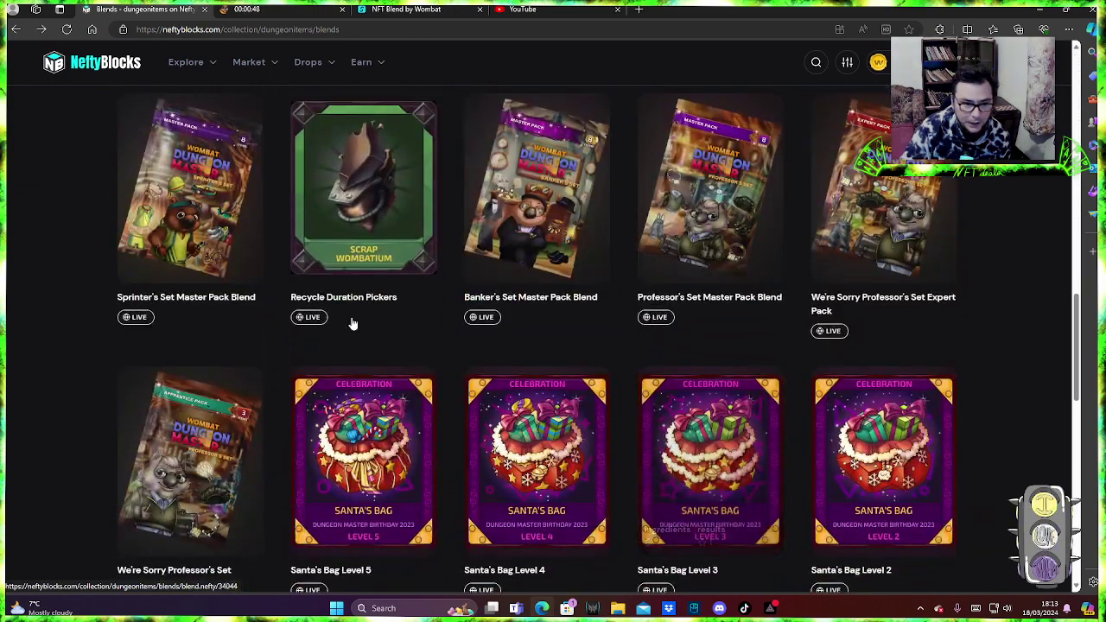
pyautogui.click(296, 208)
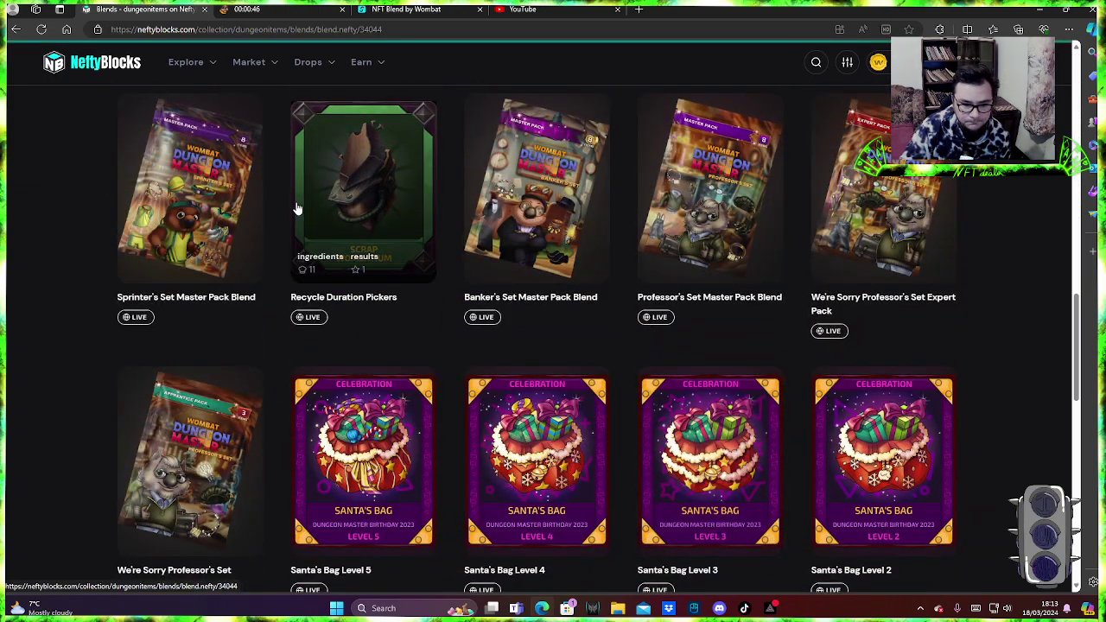
pyautogui.scroll(-1, 488, 311)
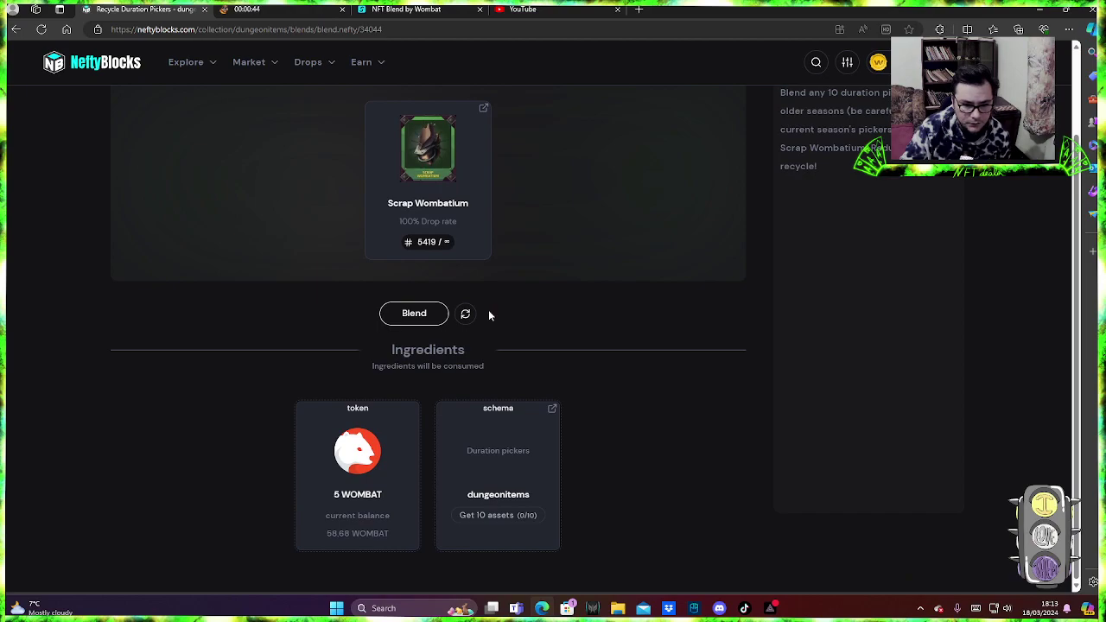
pyautogui.scroll(1, 488, 316)
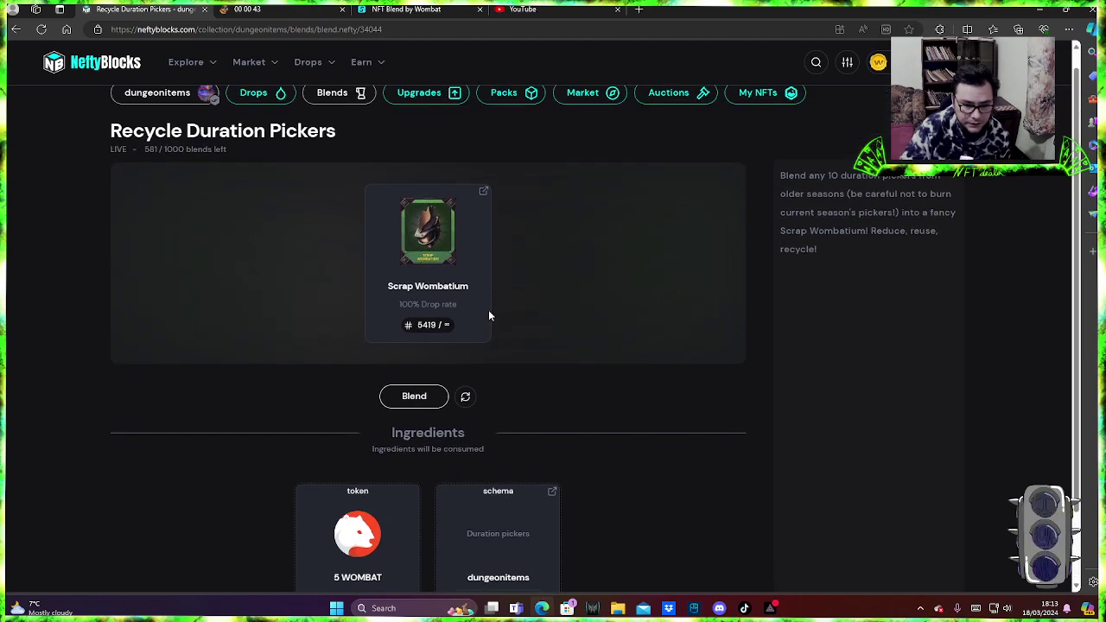
pyautogui.click(15, 30)
# Open the Empower The Elements (Zeta Silver) blend, examine its ingredients and return to the blends list
pyautogui.scroll(-7, 705, 389)
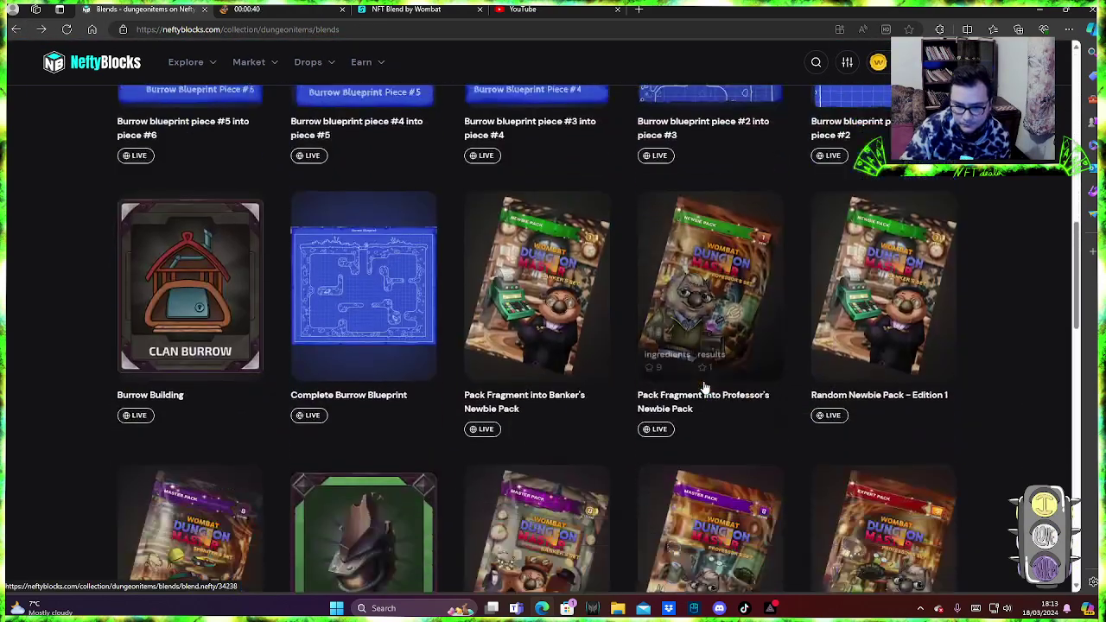
pyautogui.scroll(-8, 705, 389)
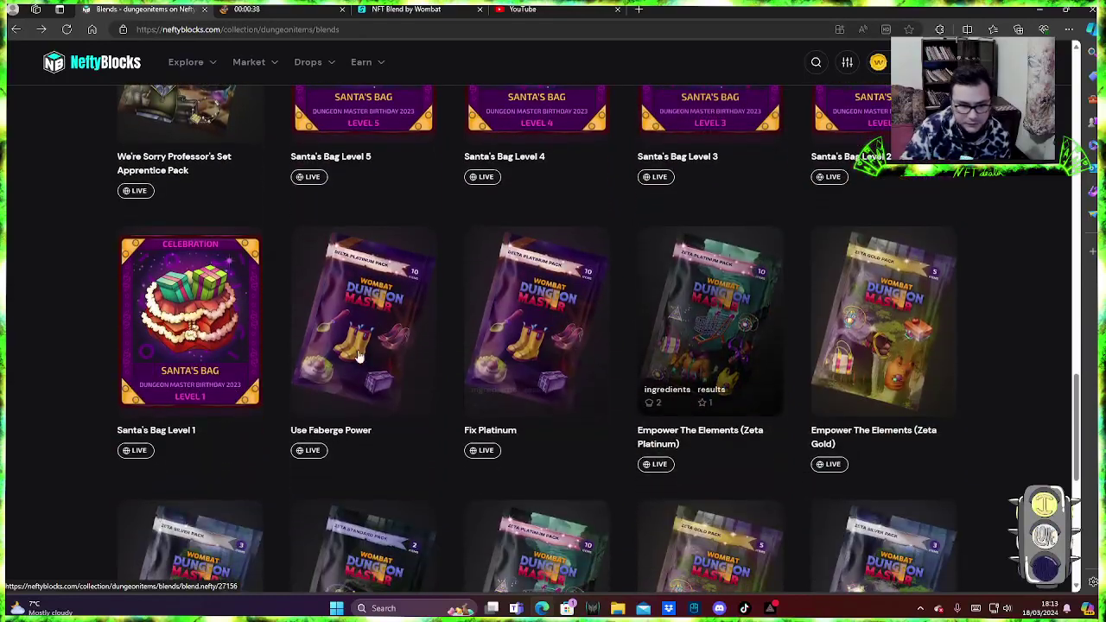
pyautogui.scroll(-5, 358, 354)
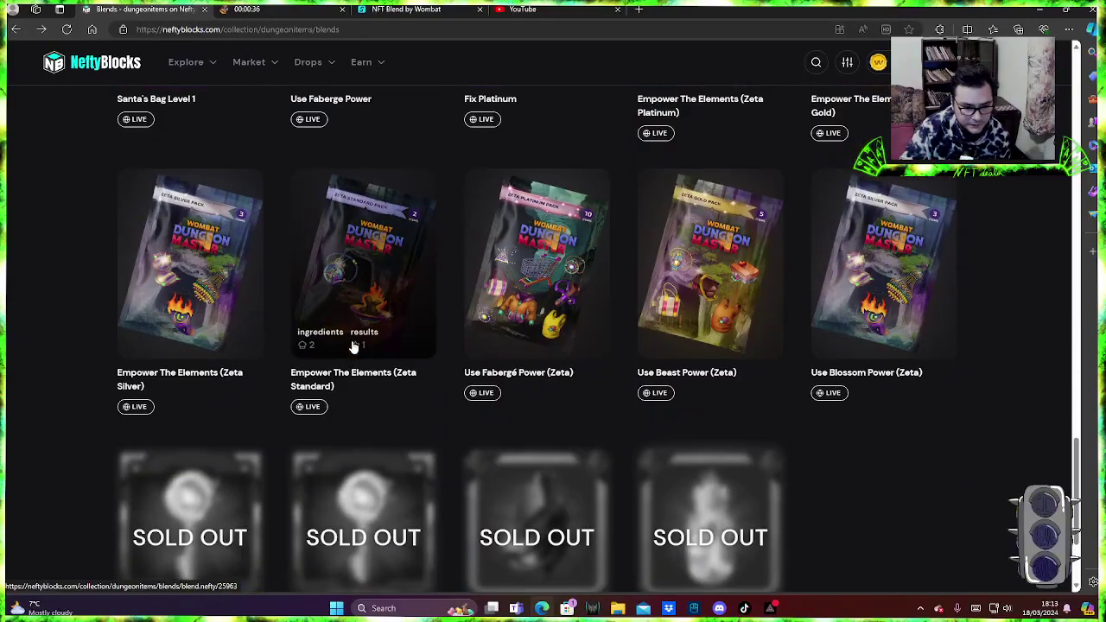
pyautogui.click(218, 295)
pyautogui.scroll(-2, 629, 410)
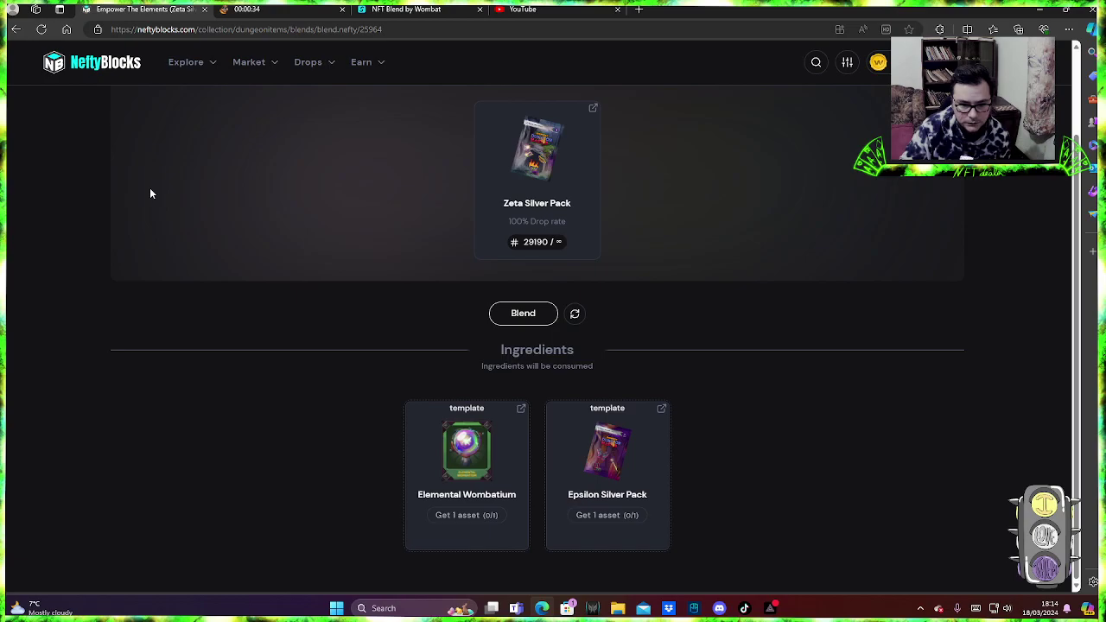
pyautogui.click(15, 30)
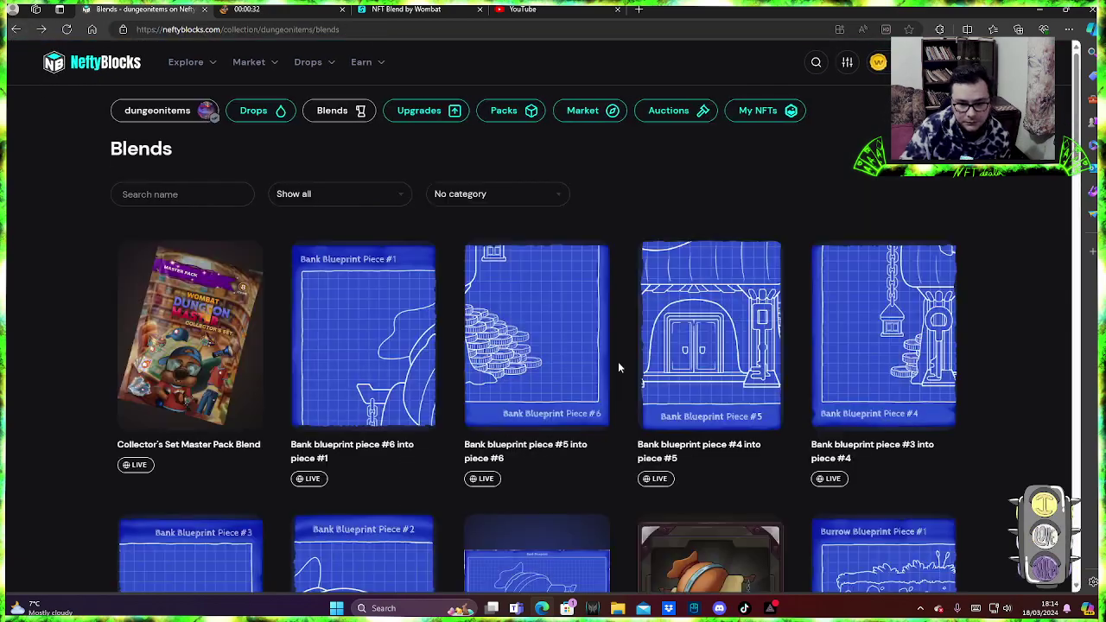
# Filter the blends list by Own all requirements and switch the filter to Missing one requirement
pyautogui.scroll(-3, 722, 415)
pyautogui.scroll(-3, 726, 432)
pyautogui.scroll(10, 727, 432)
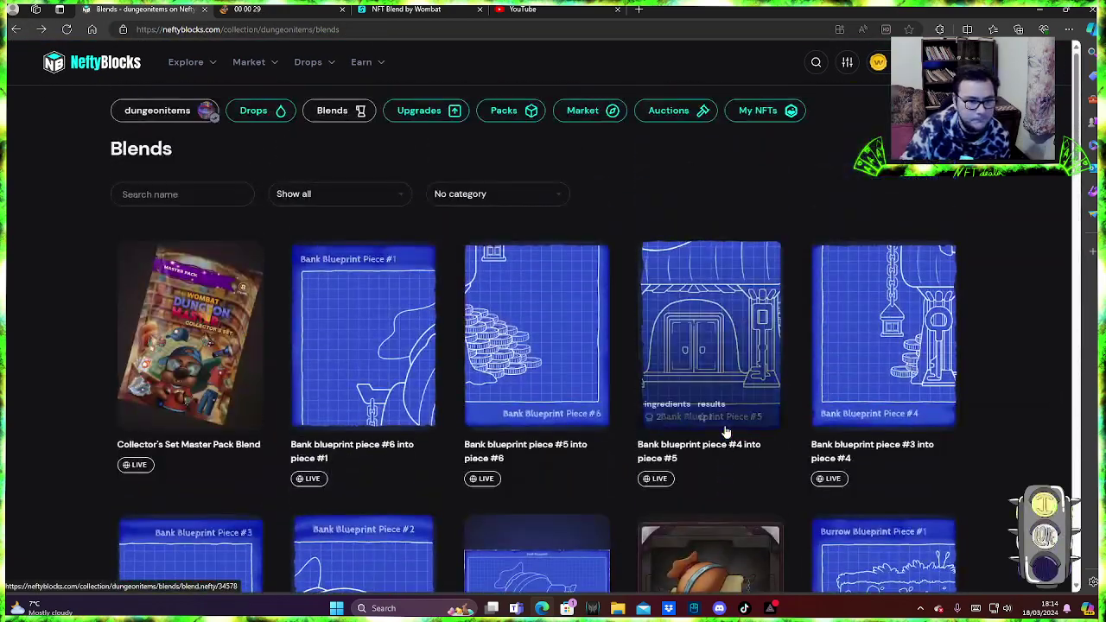
pyautogui.click(385, 195)
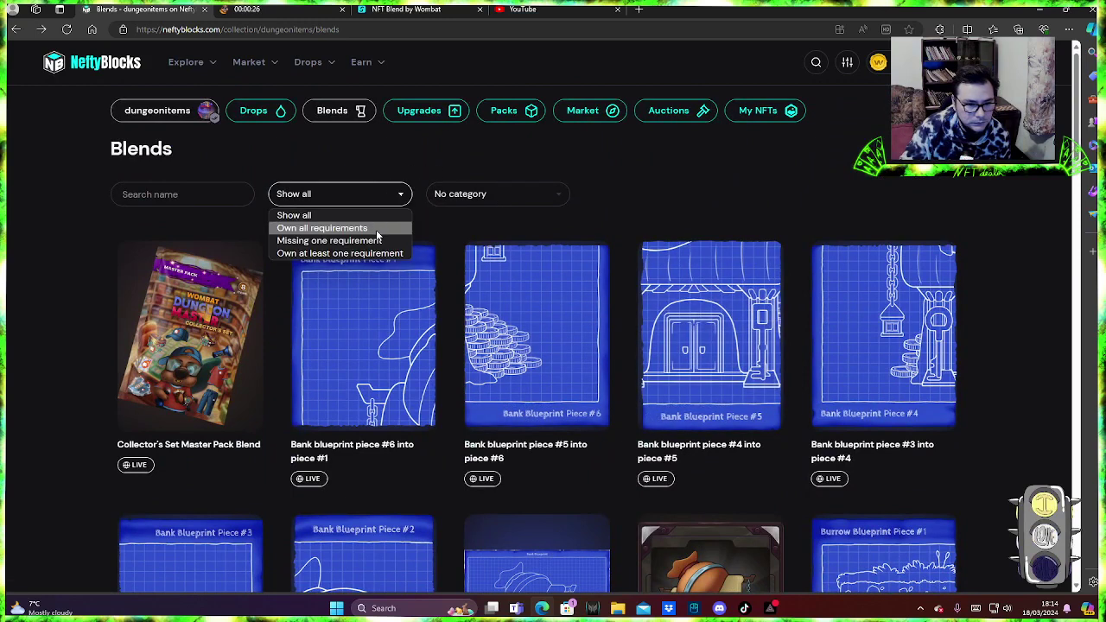
pyautogui.click(376, 230)
pyautogui.click(376, 201)
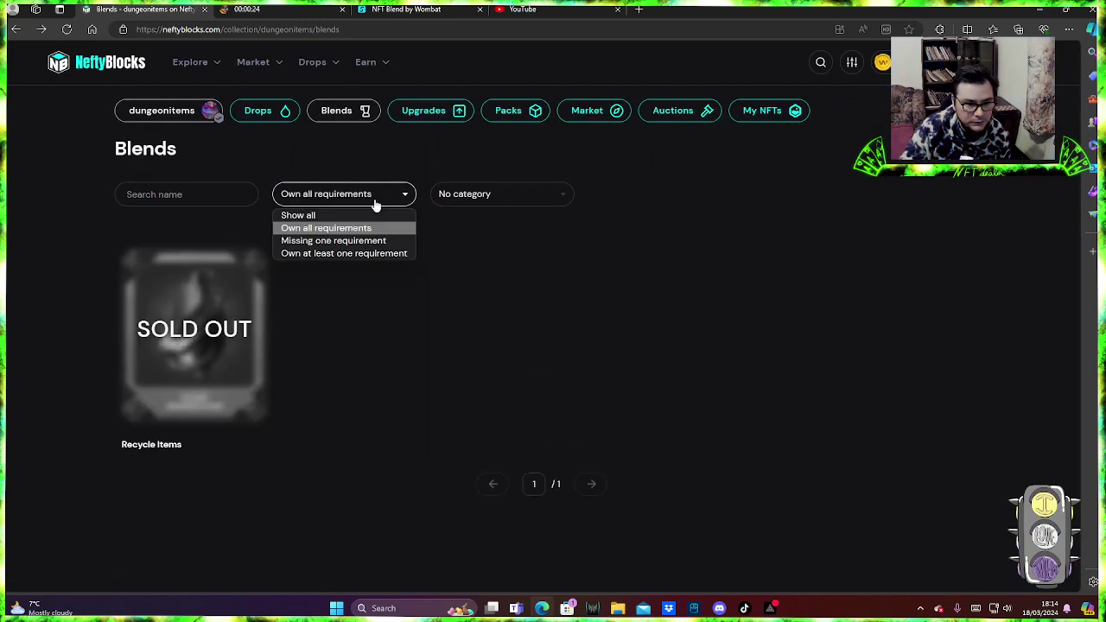
pyautogui.click(376, 241)
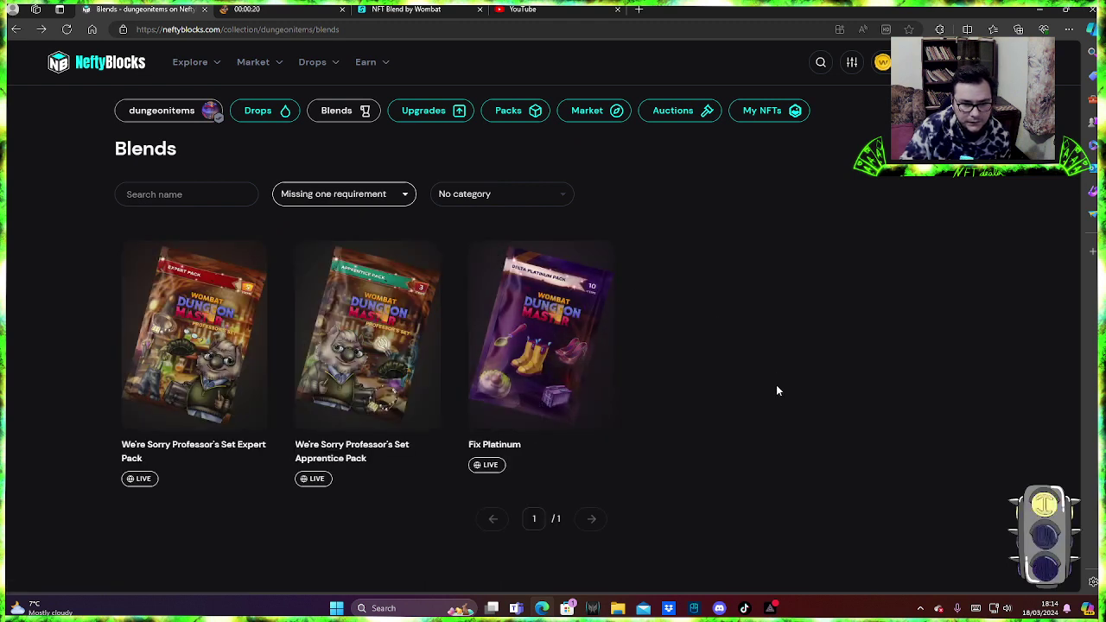
# Open the Fix Platinum blend, examine its ingredient and return to the blends list
pyautogui.click(573, 318)
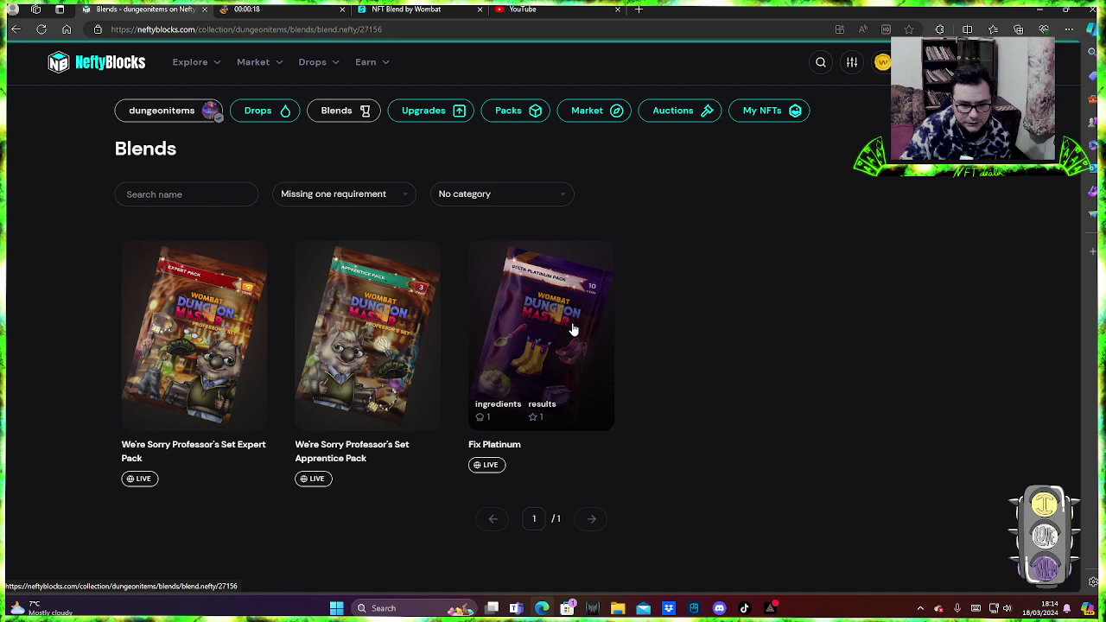
pyautogui.scroll(-1, 717, 346)
pyautogui.scroll(1, 717, 345)
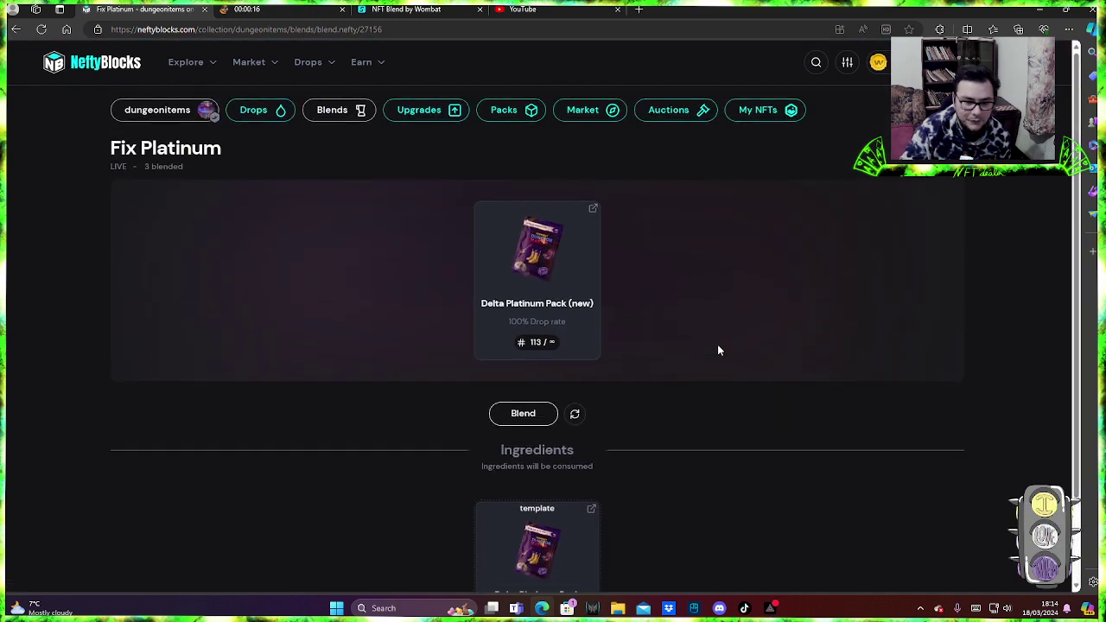
pyautogui.scroll(-1, 729, 363)
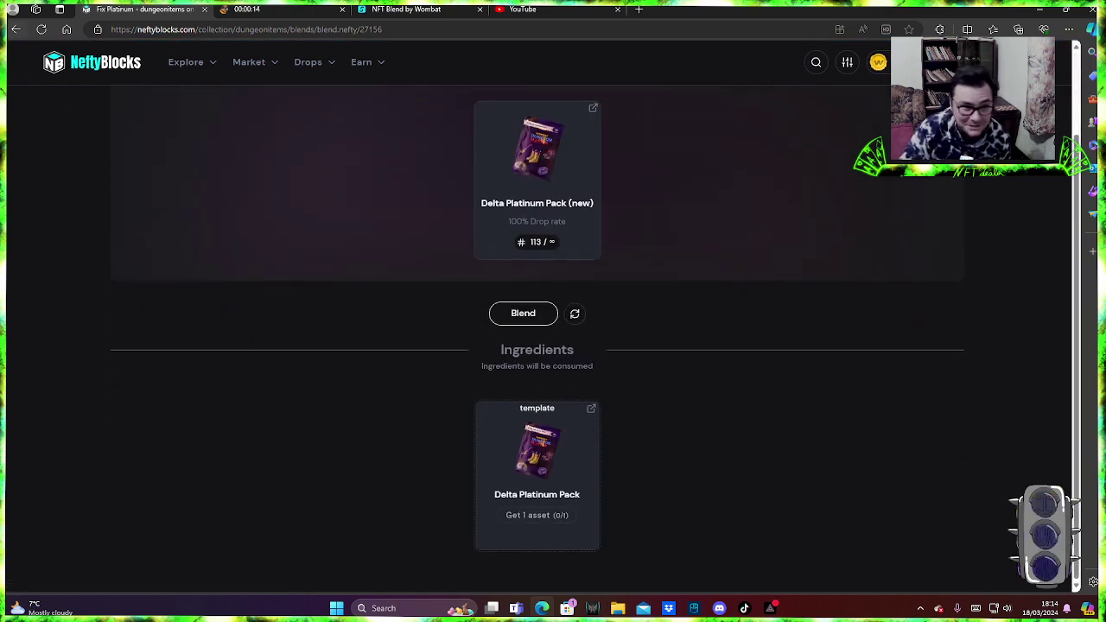
pyautogui.click(14, 28)
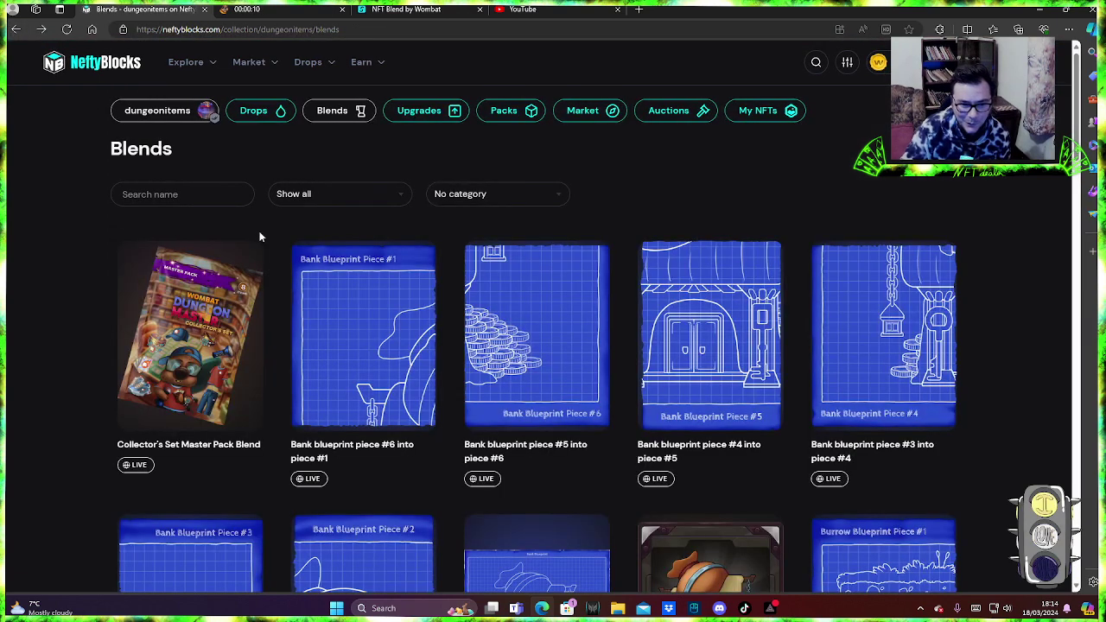
# Filter the blends by Missing one requirement, switch to Own at least one requirement and look through the matching blends
pyautogui.click(341, 204)
pyautogui.click(333, 241)
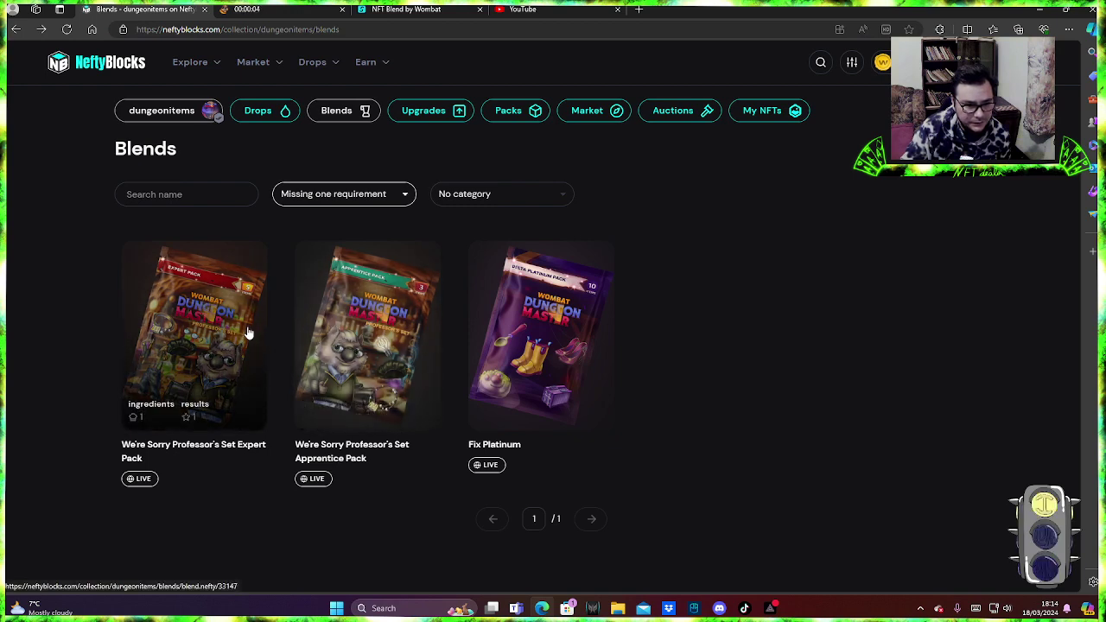
pyautogui.click(321, 195)
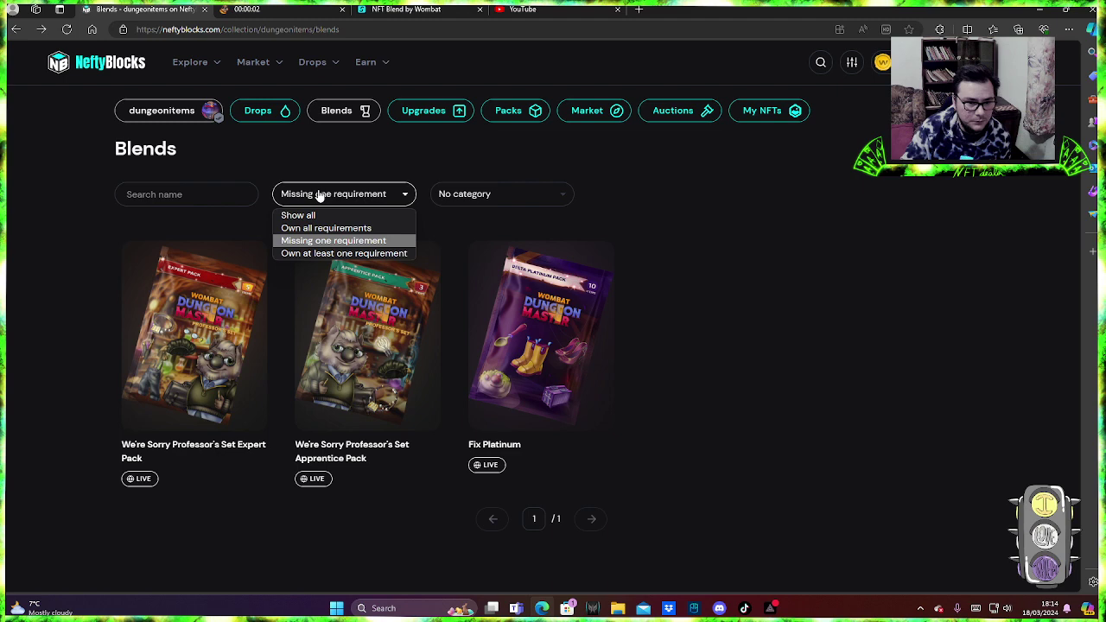
pyautogui.click(328, 256)
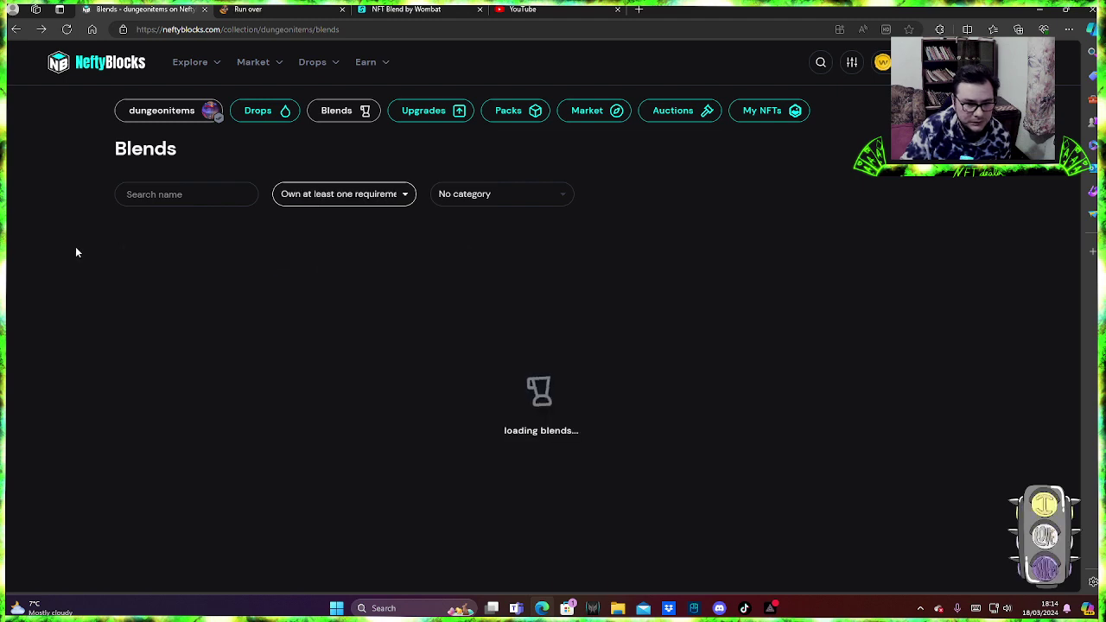
pyautogui.scroll(-2, 798, 558)
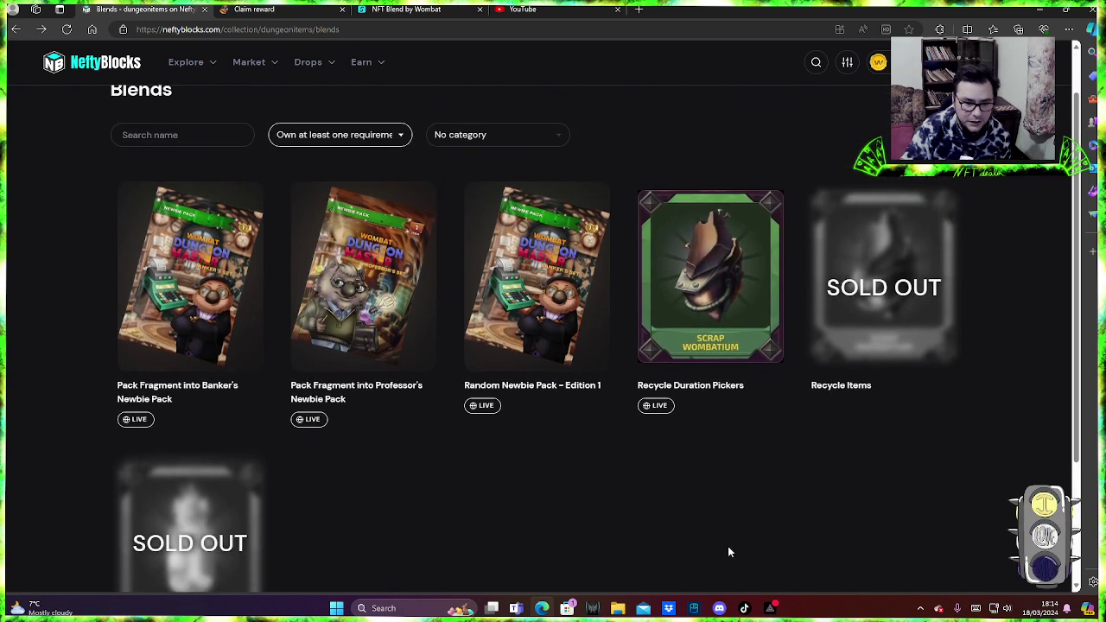
pyautogui.scroll(-2, 728, 547)
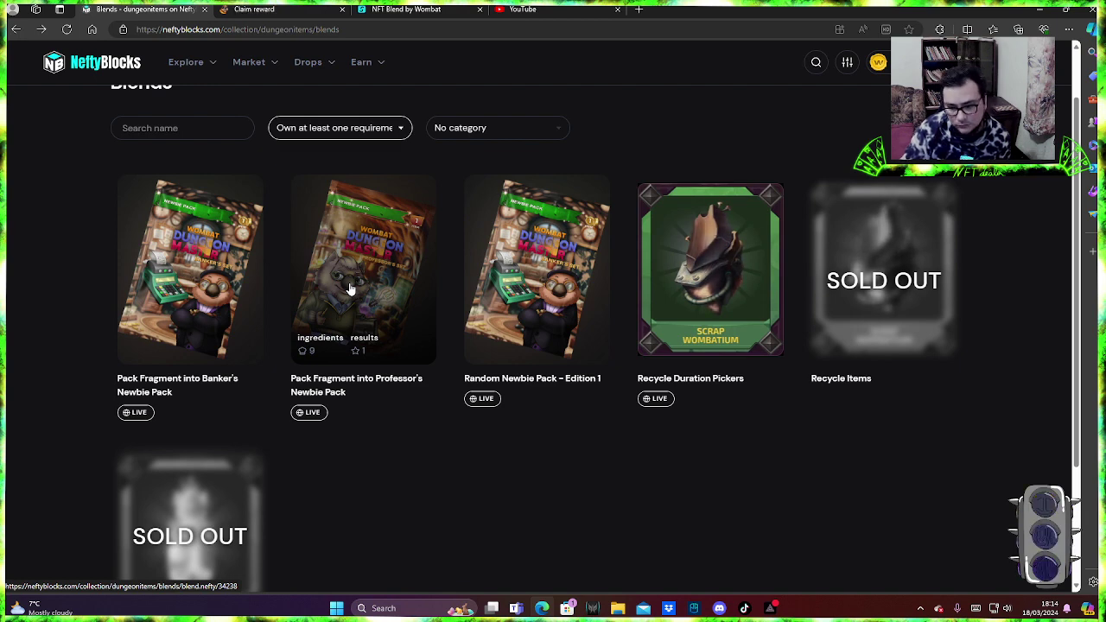
# Switch to Wombat Dungeon Master, claim the finished run's reward into the treasure and send the wombat into the dungeon for 5 minutes
pyautogui.click(276, 10)
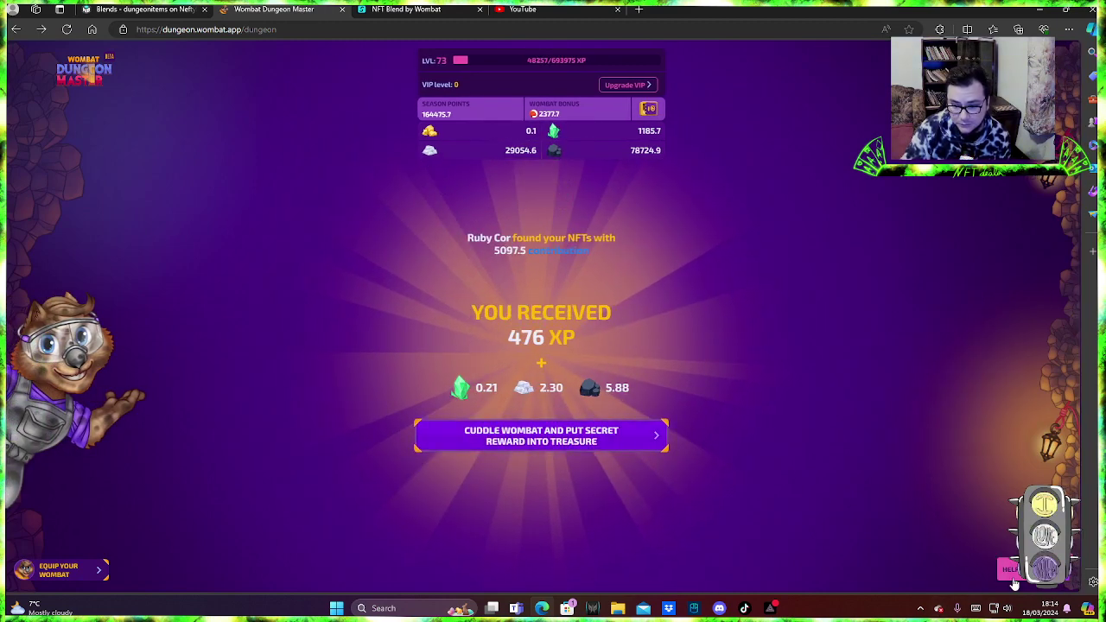
pyautogui.click(546, 438)
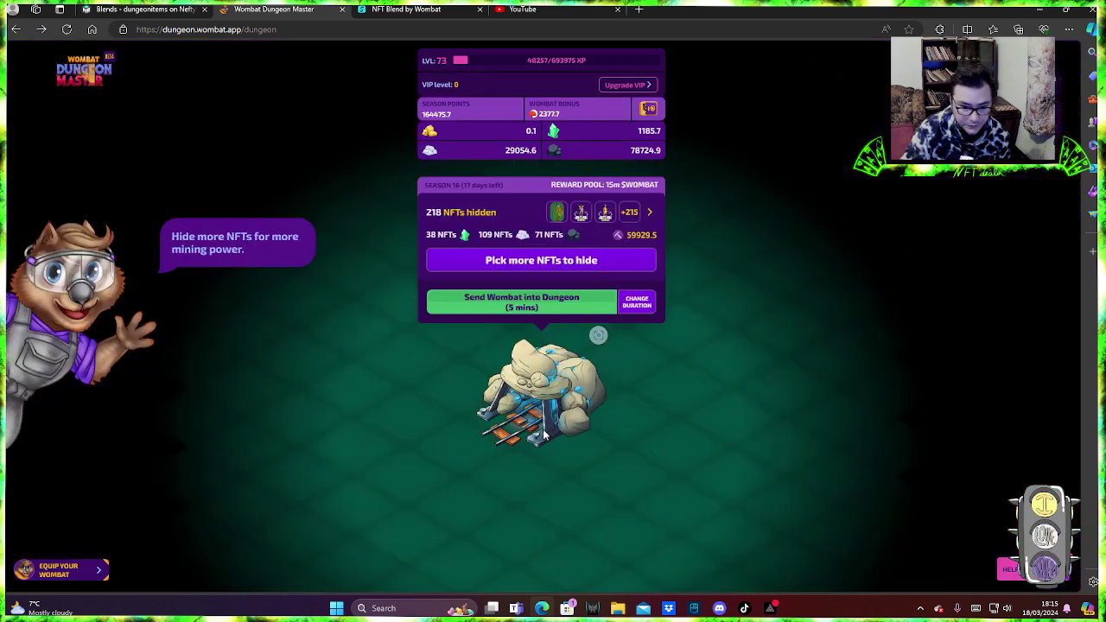
pyautogui.click(497, 313)
pyautogui.click(520, 368)
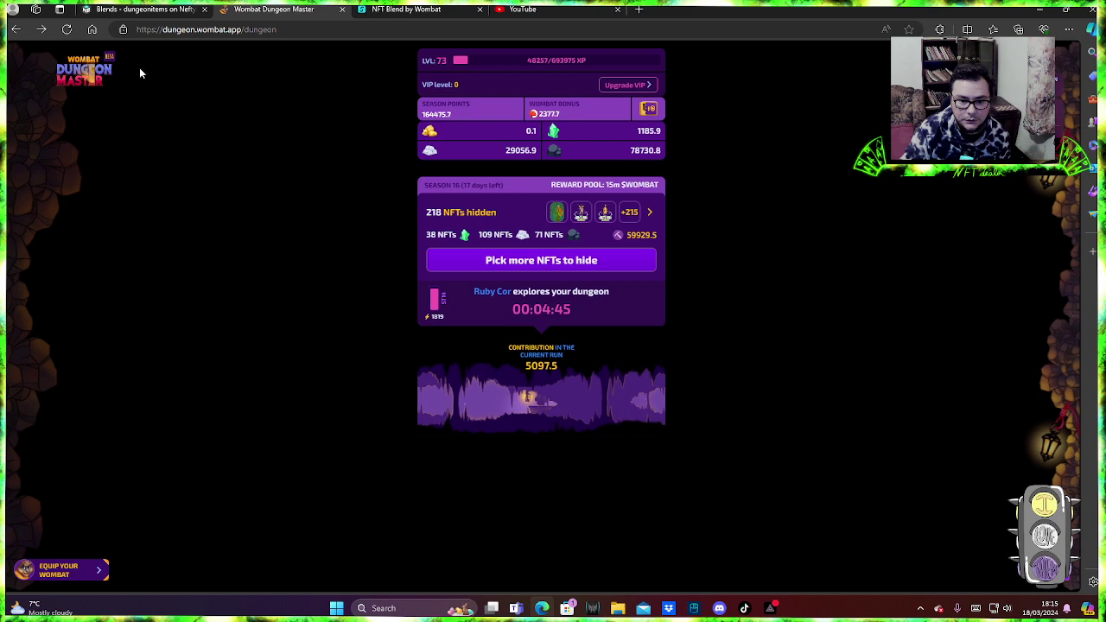
# Back on NeftyBlocks, open the Recycle Duration Pickers blend, check marketplace listings for the required duration pickers and return to the blends list
pyautogui.click(108, 12)
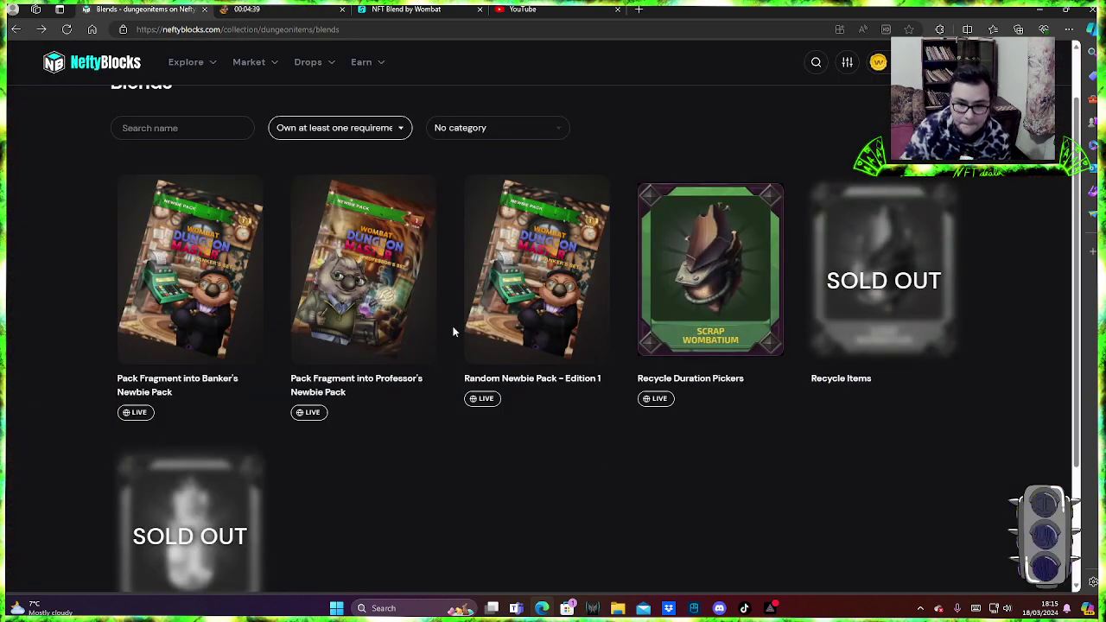
pyautogui.click(740, 341)
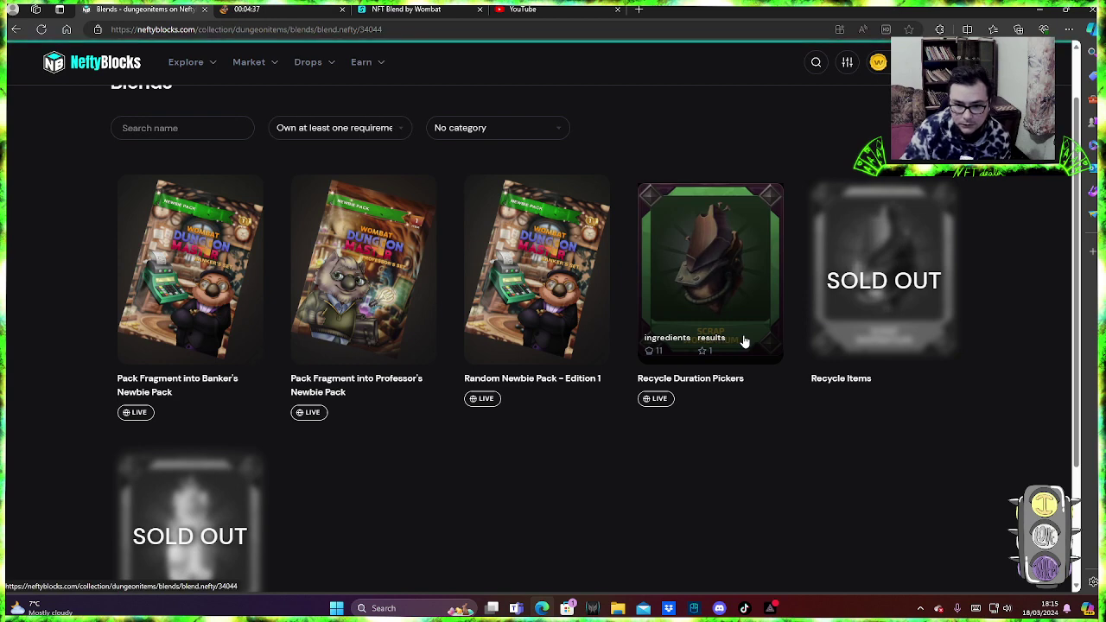
pyautogui.scroll(-1, 744, 346)
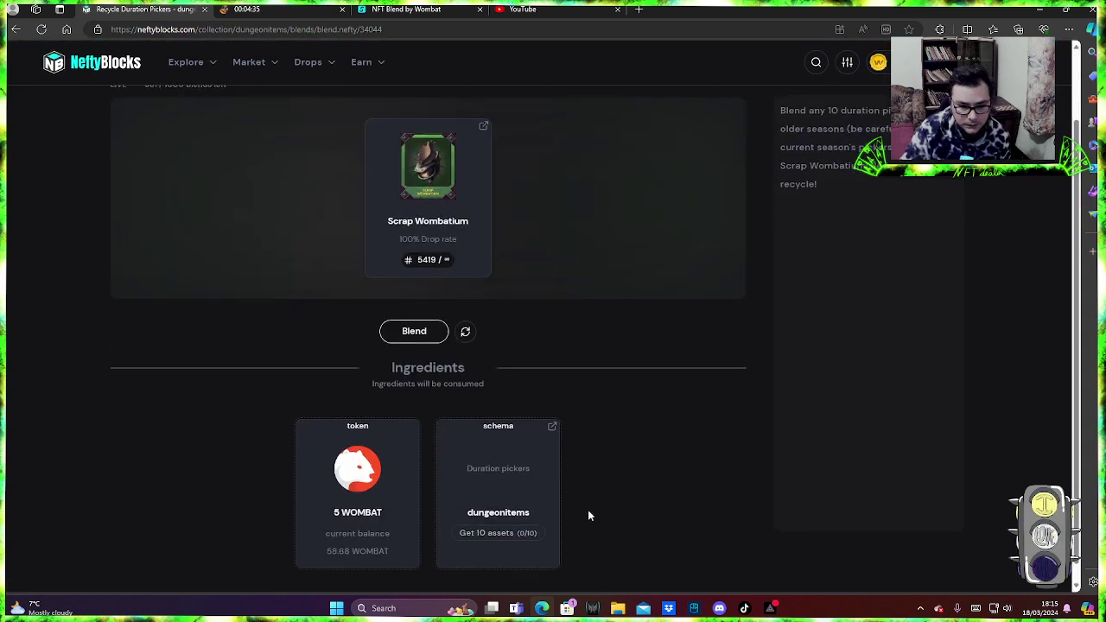
pyautogui.click(519, 533)
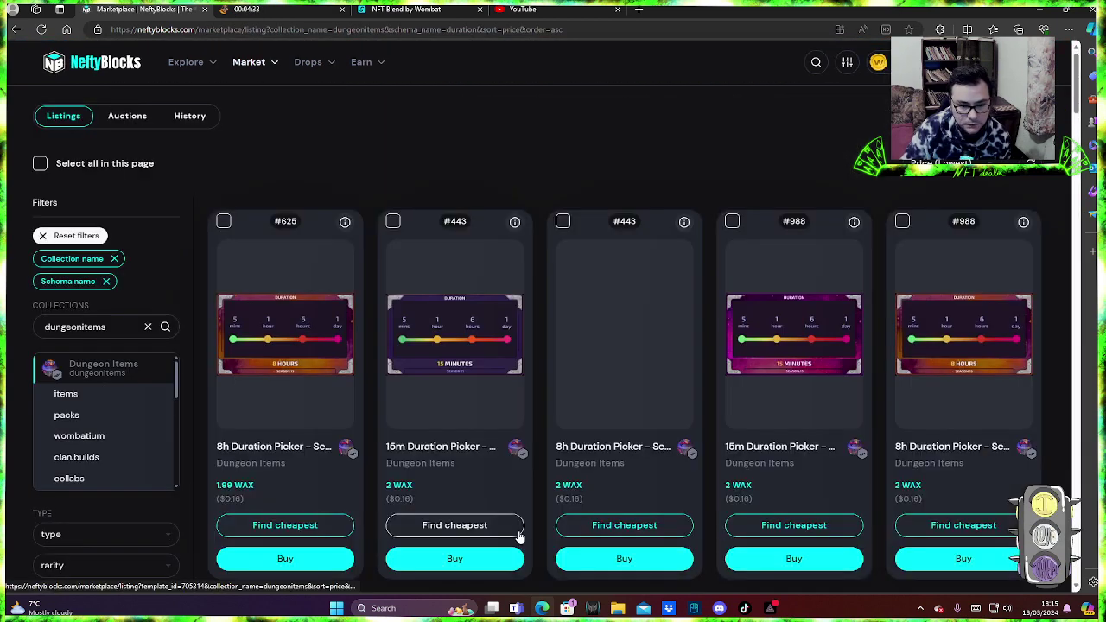
pyautogui.scroll(-6, 519, 536)
pyautogui.scroll(7, 519, 536)
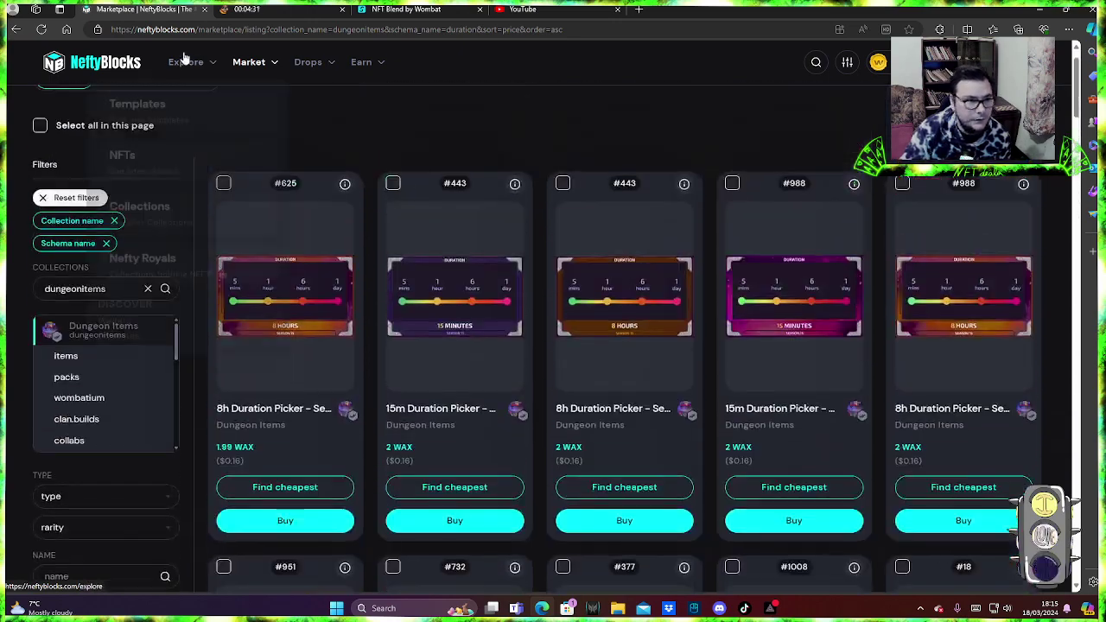
pyautogui.click(15, 29)
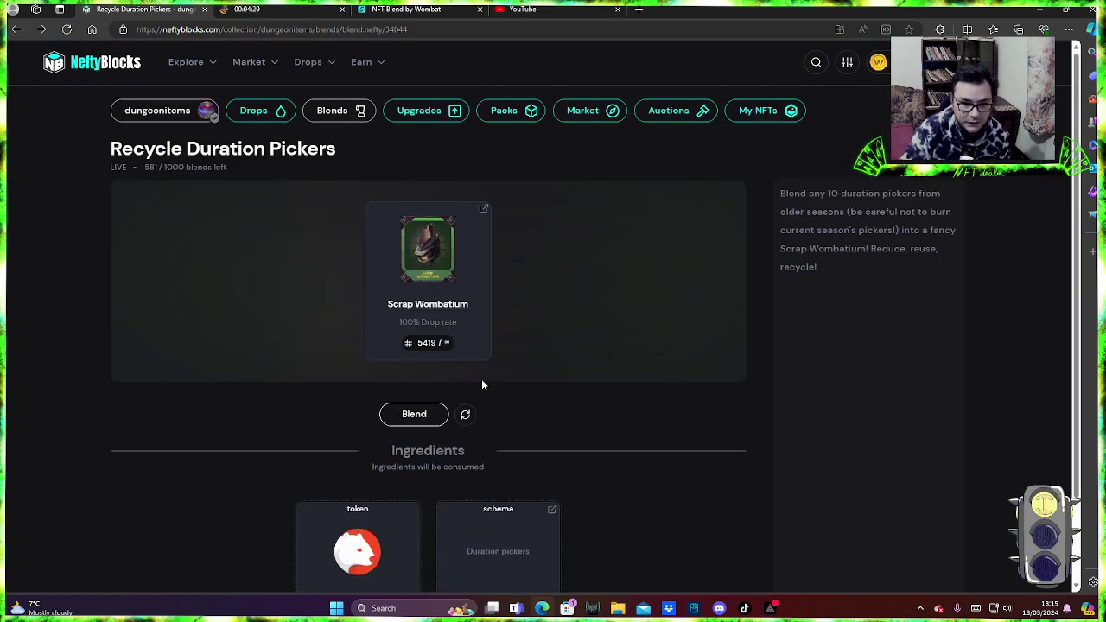
pyautogui.scroll(-1, 482, 379)
pyautogui.click(15, 29)
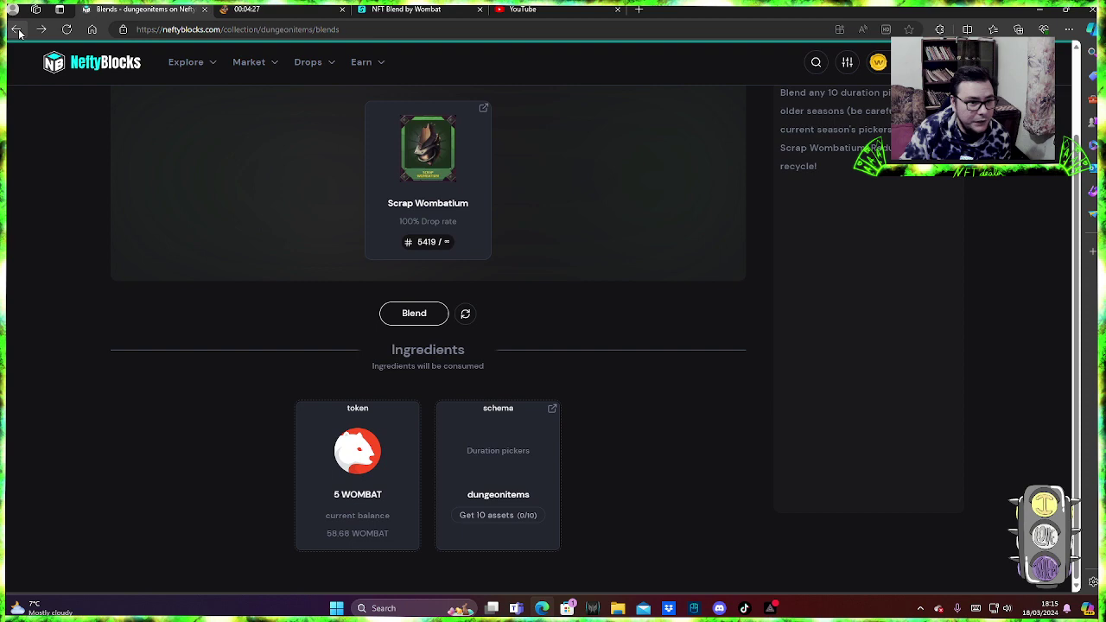